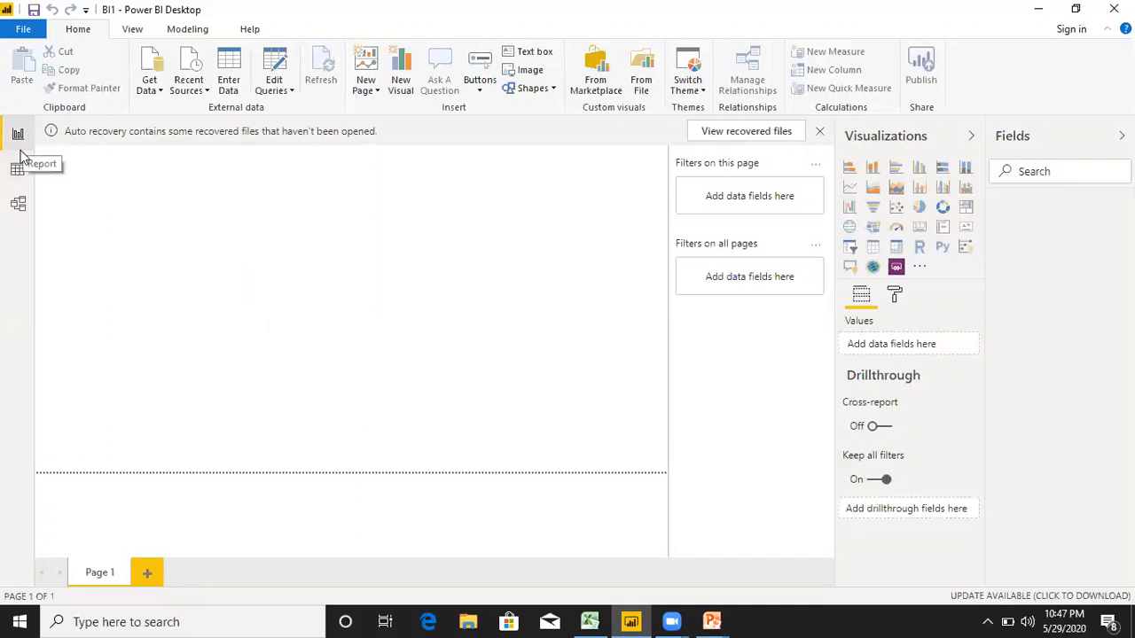
Look through the empty data view and model view, then return to the report view.
click(22, 176)
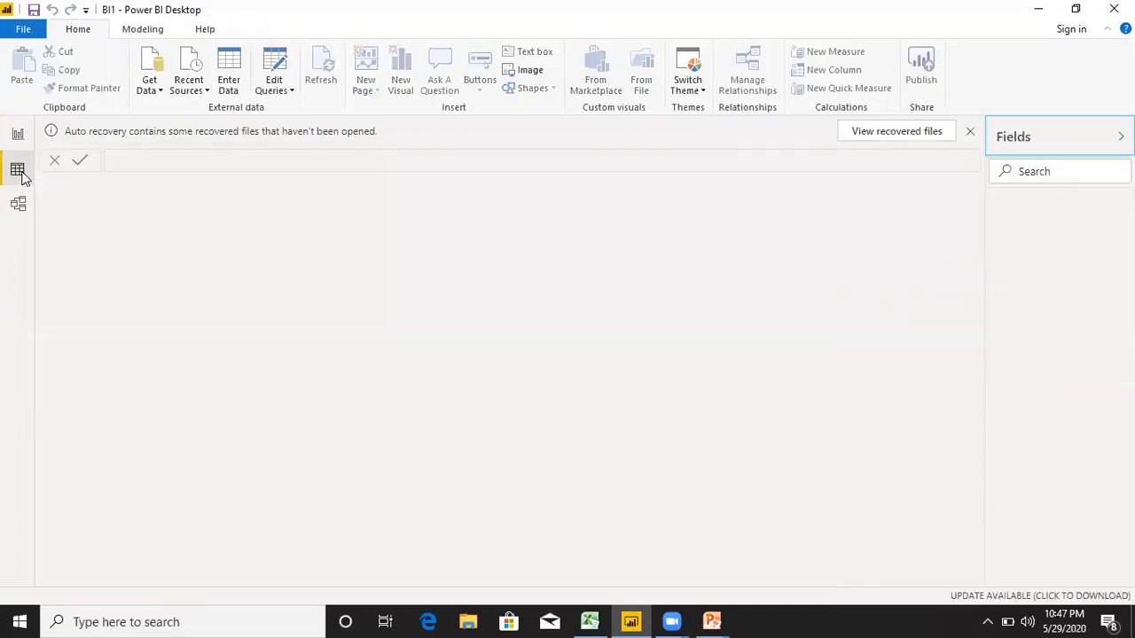
click(17, 204)
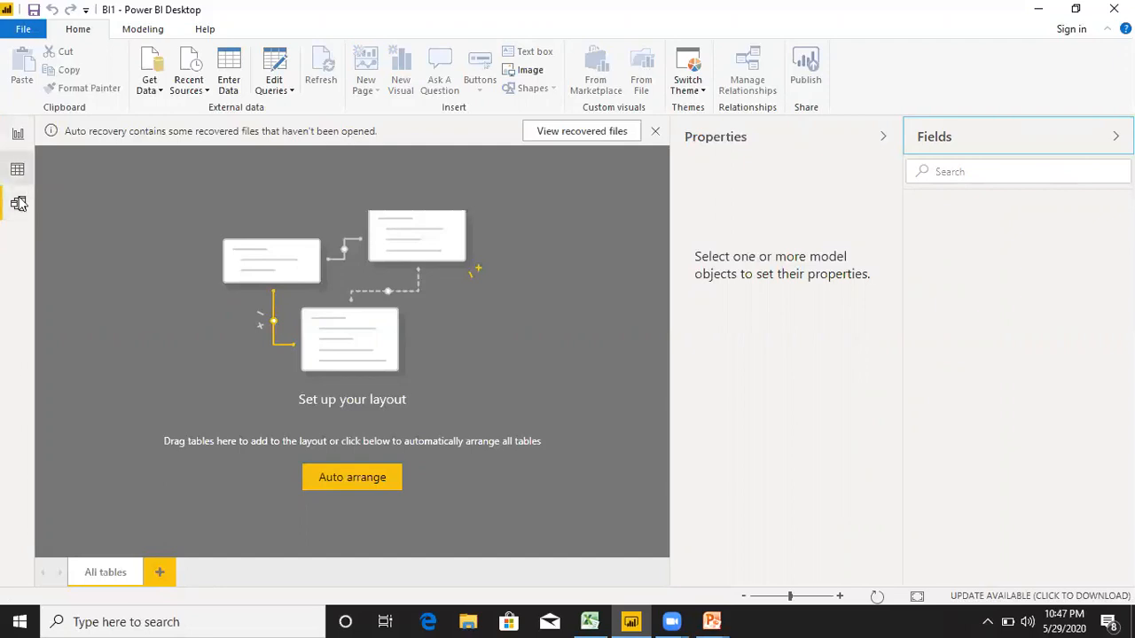
click(17, 134)
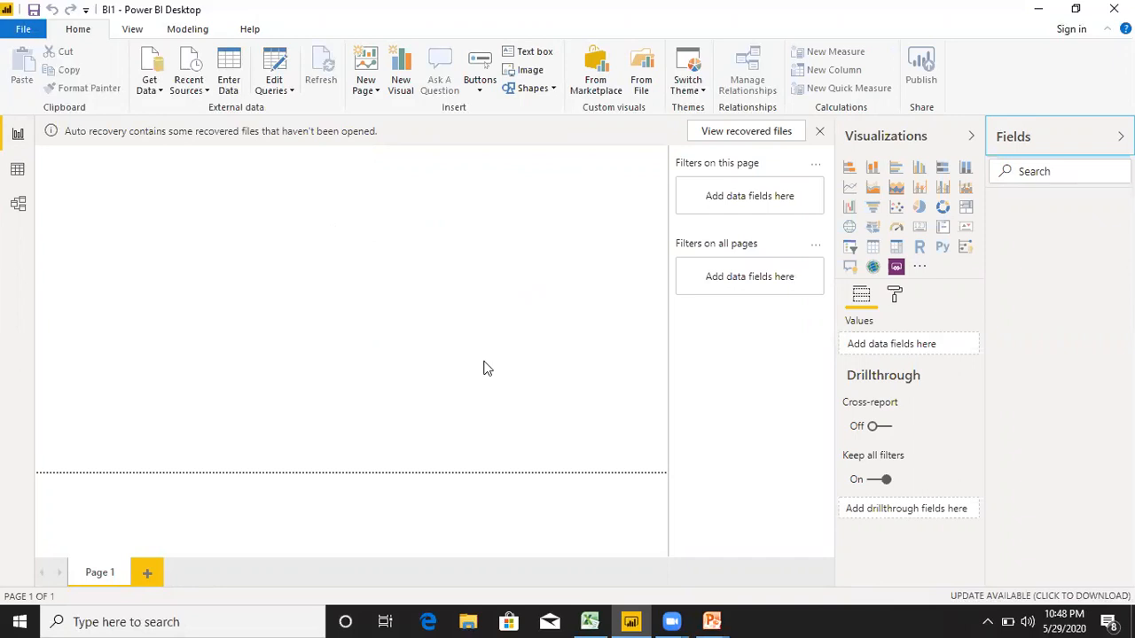
click(573, 386)
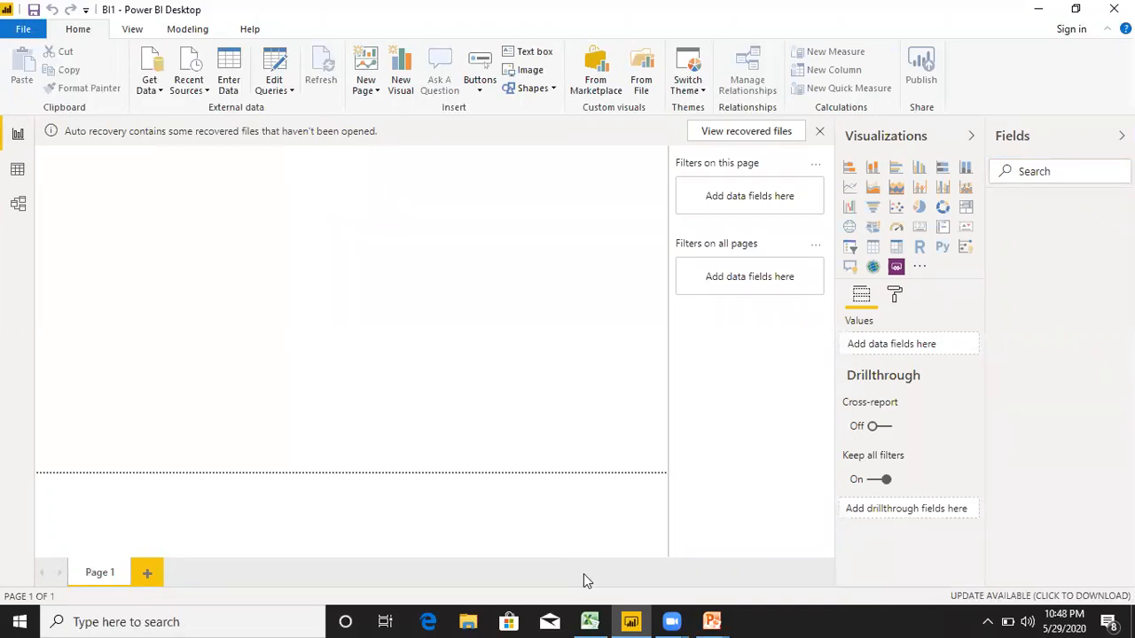
Switch to the Sample - Superstore workbook in Excel and examine the Orders, People and Returns sheets, including the ends of Orders and Returns.
click(599, 619)
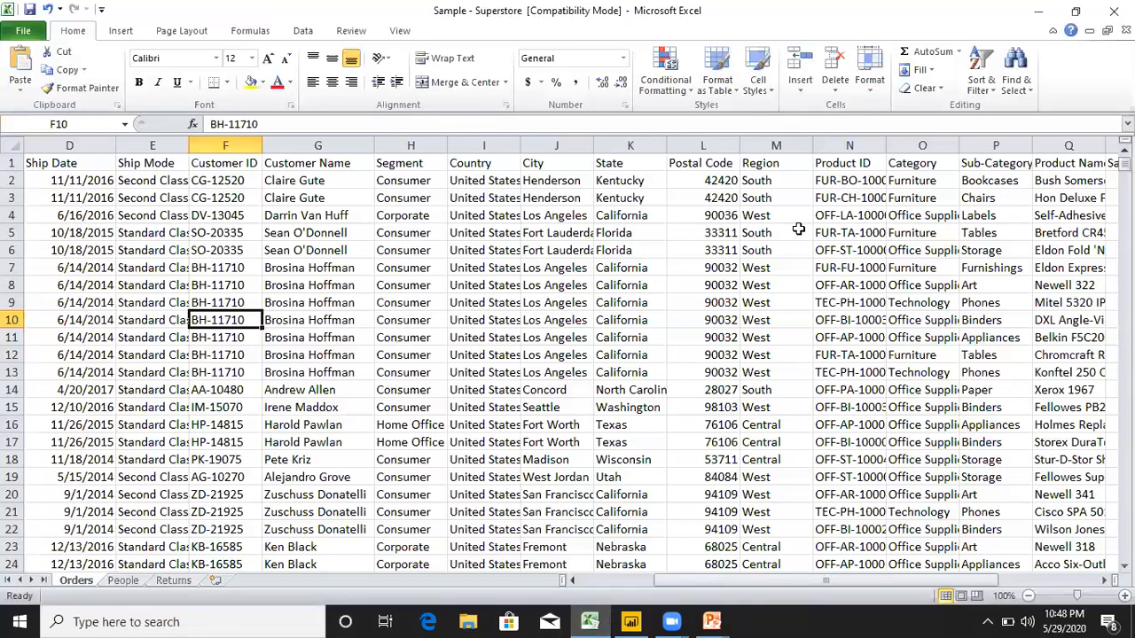
click(123, 582)
click(168, 584)
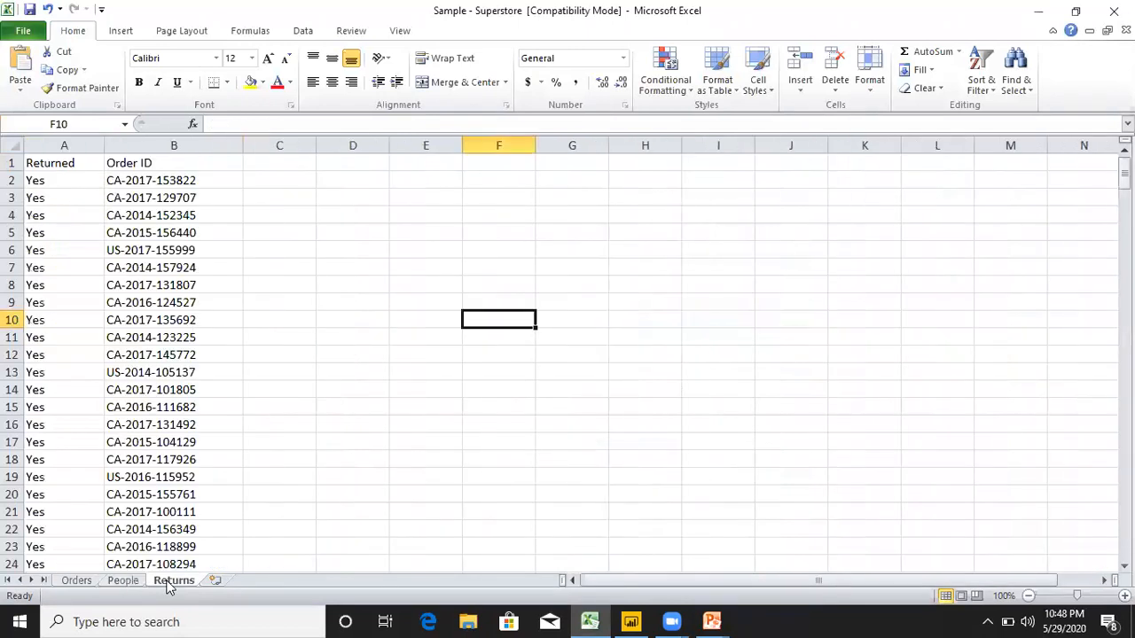
click(73, 584)
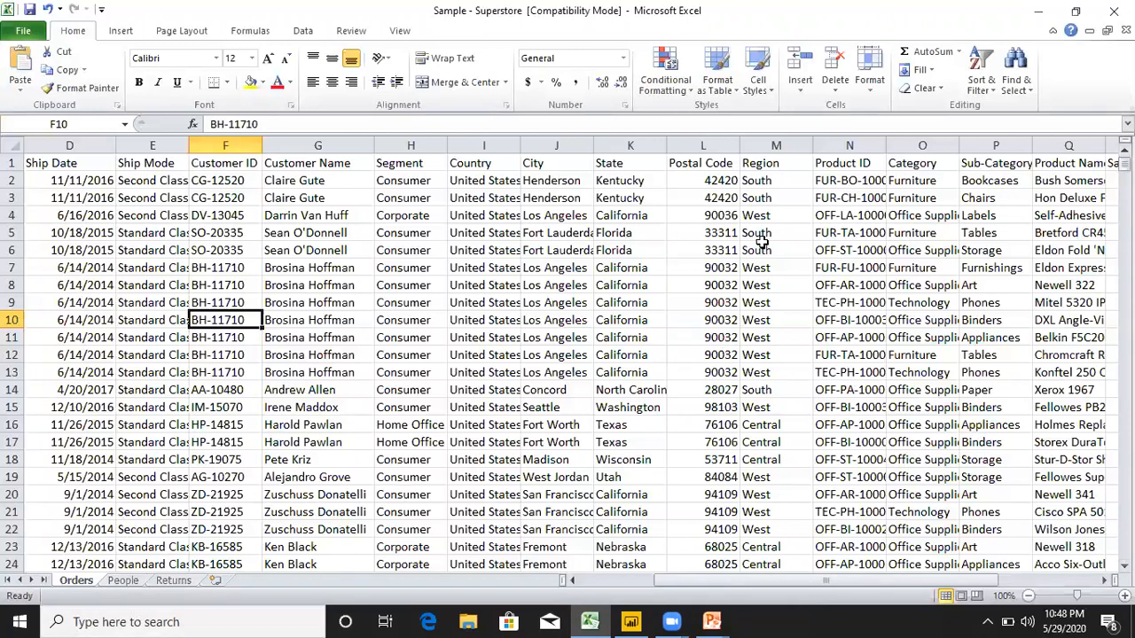
drag(1125, 165, 1125, 176)
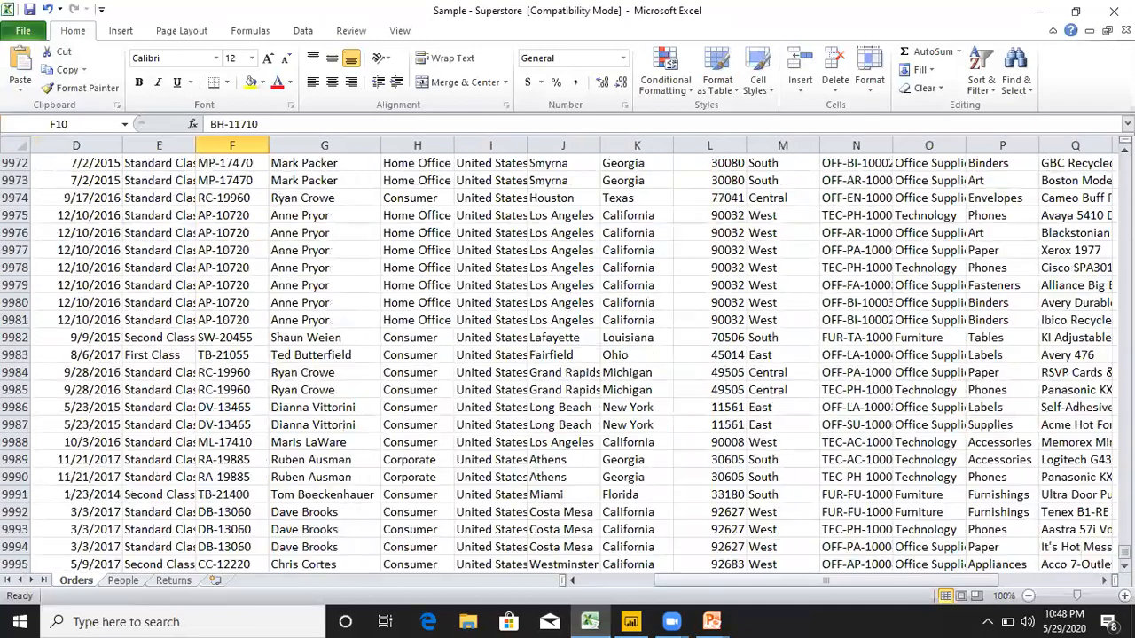
click(130, 581)
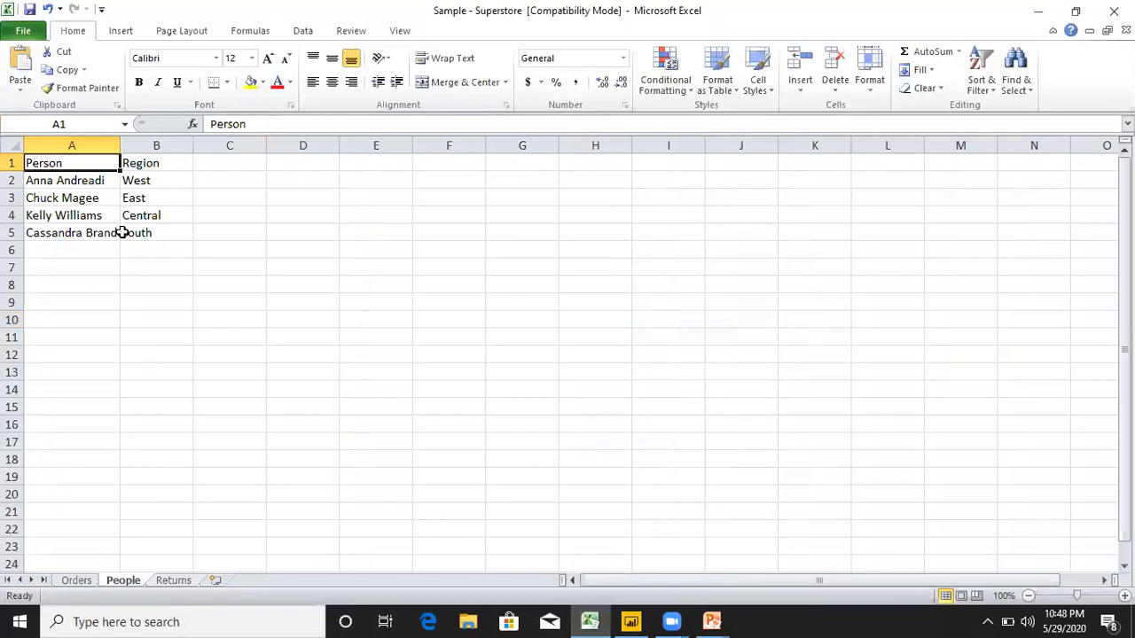
click(165, 581)
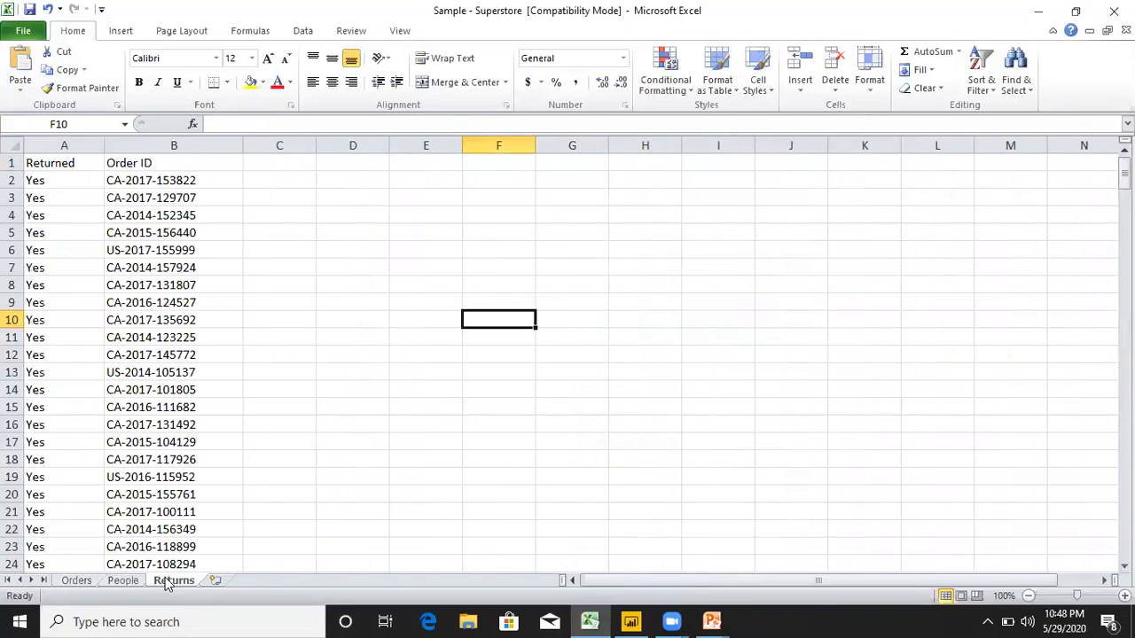
drag(1124, 173, 1124, 534)
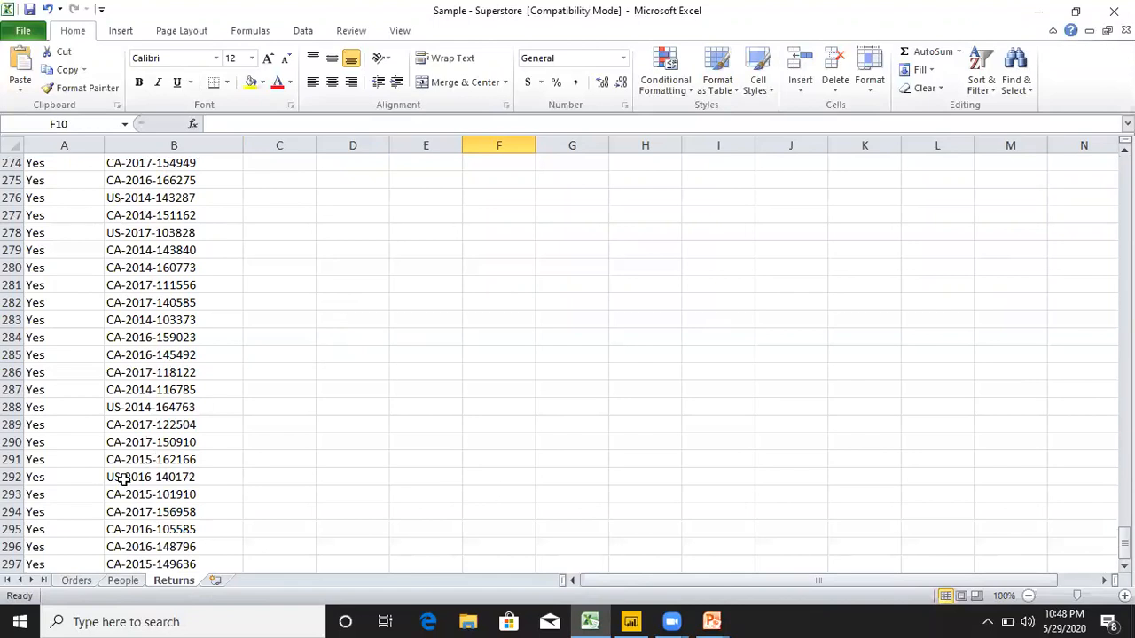
click(85, 580)
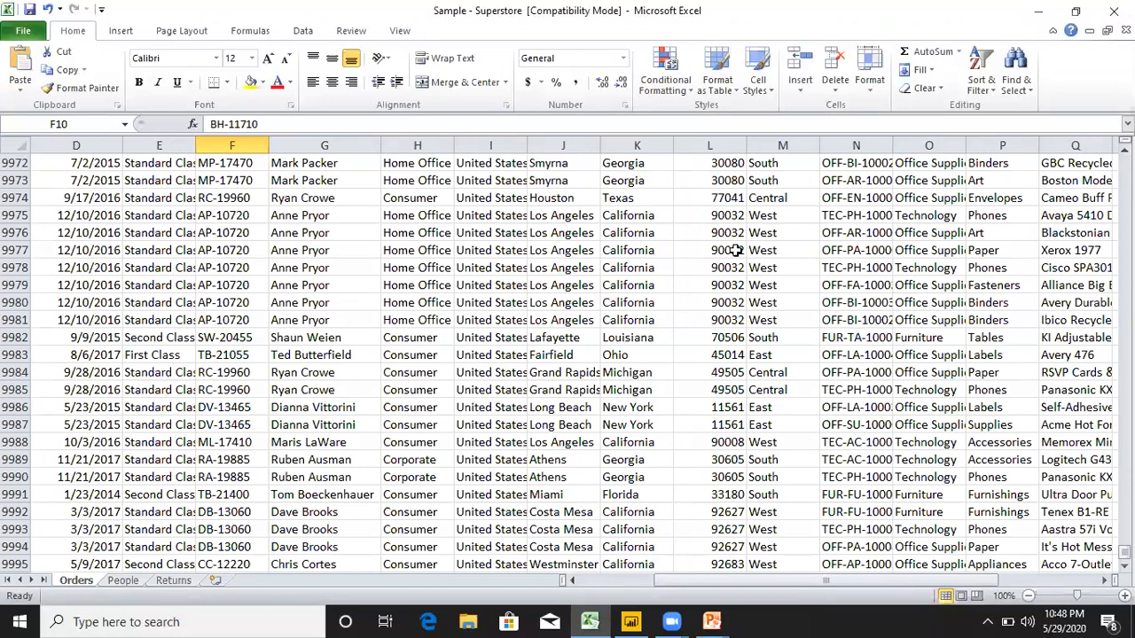
click(1044, 12)
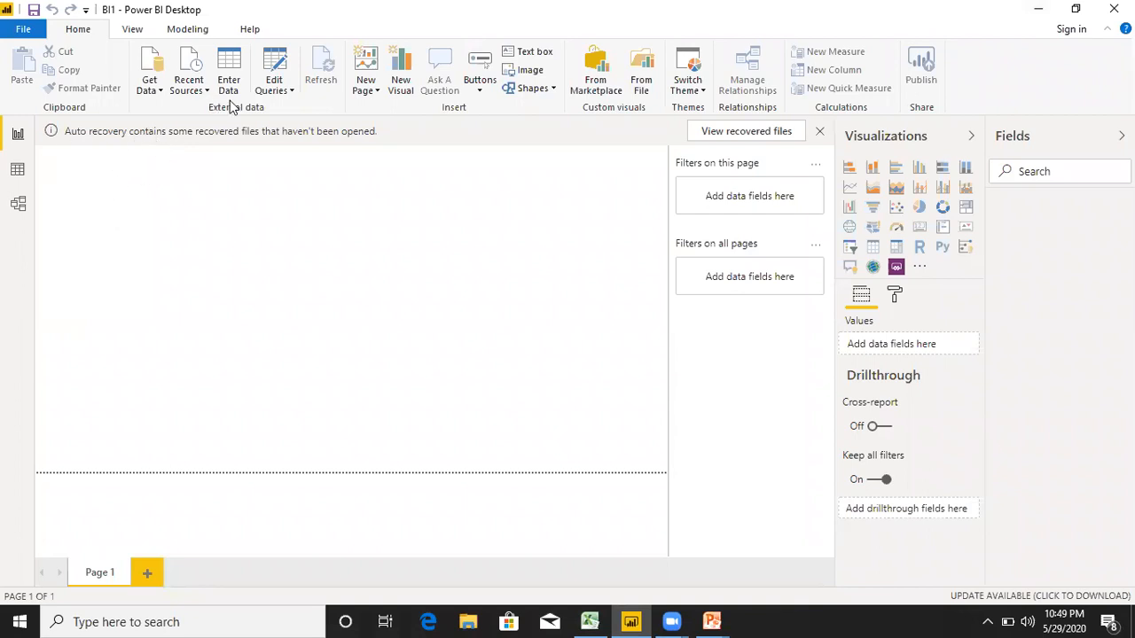
Open the Power Query Editor for the BI1 report.
click(291, 92)
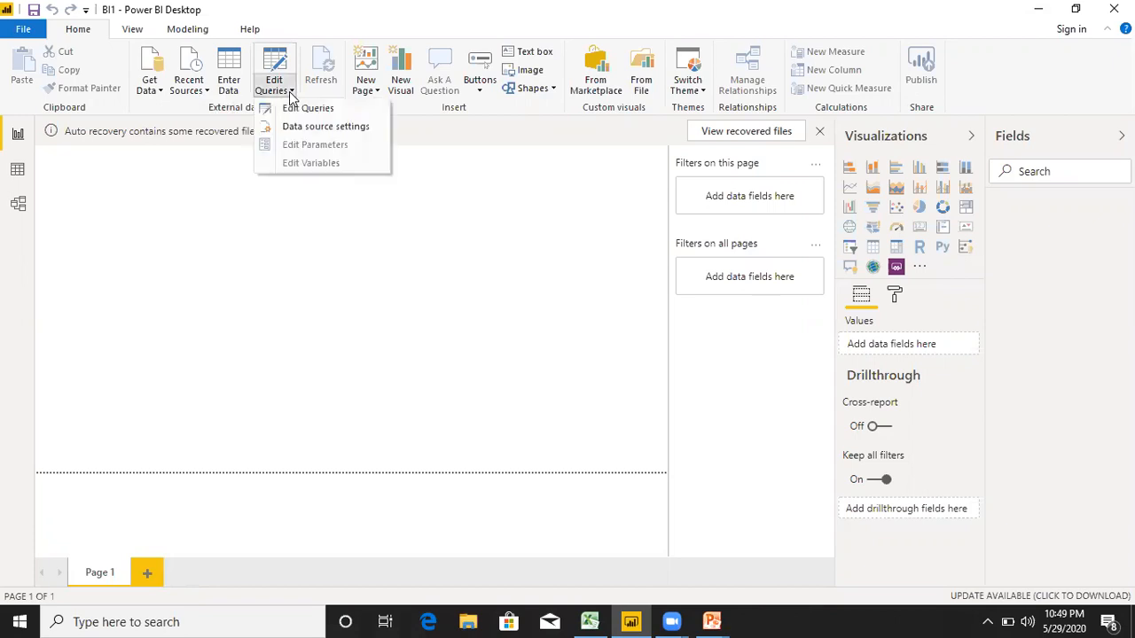
click(303, 114)
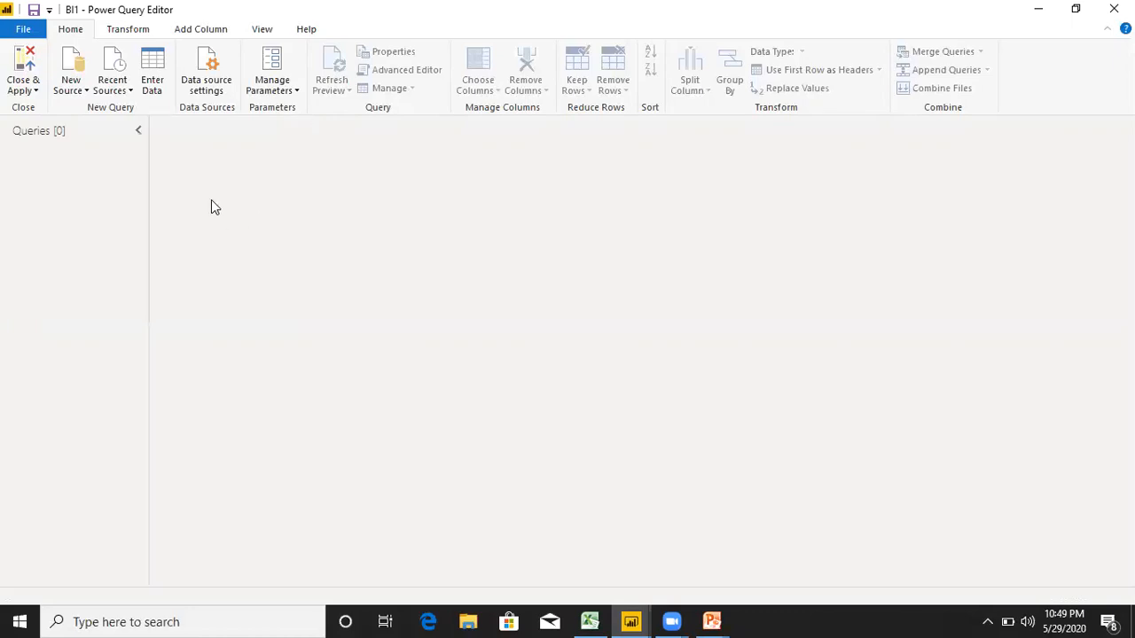
click(154, 94)
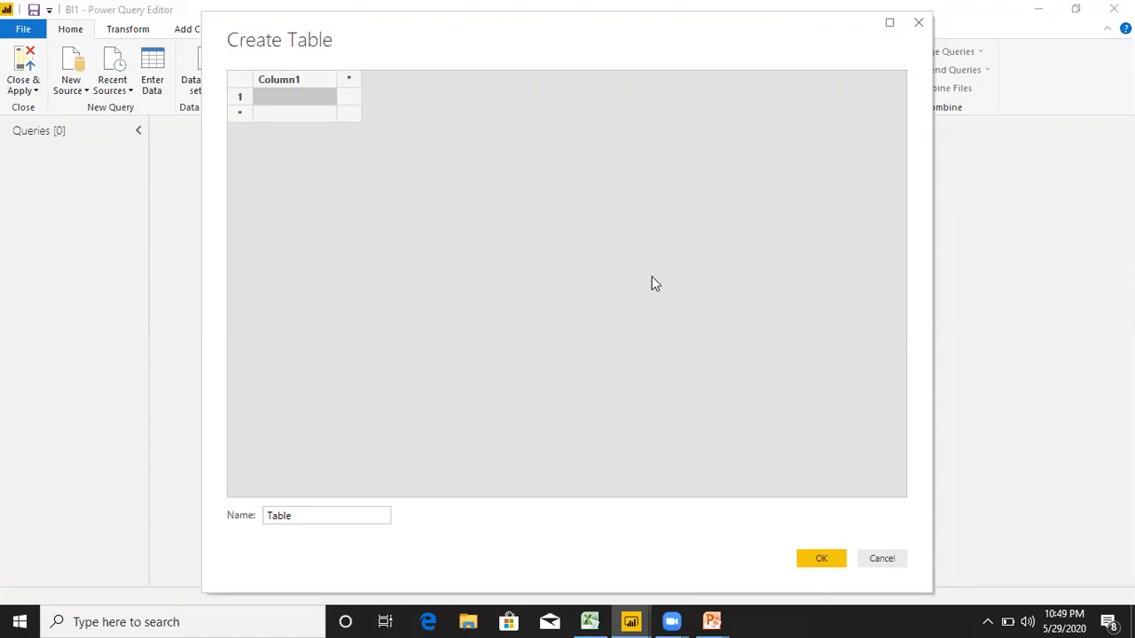
click(882, 559)
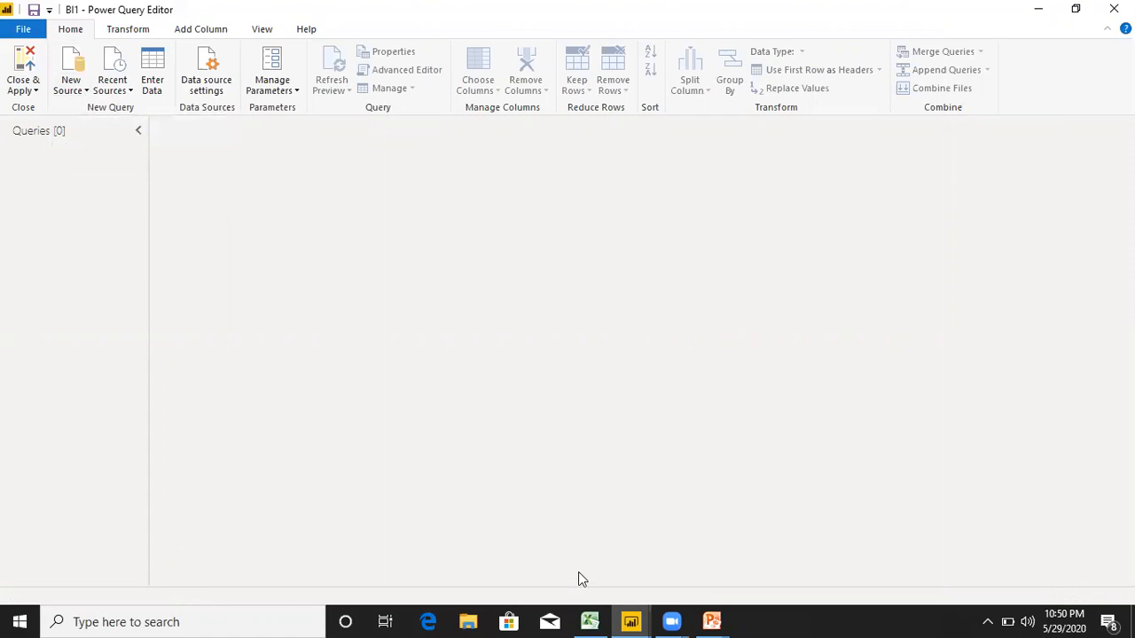
click(590, 622)
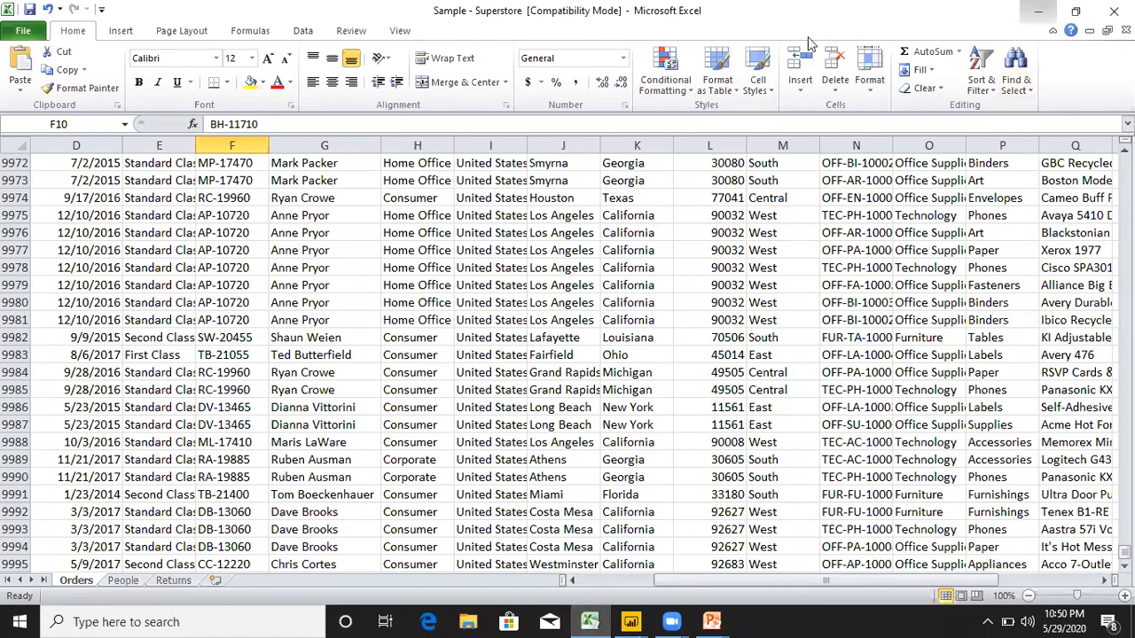
click(1039, 10)
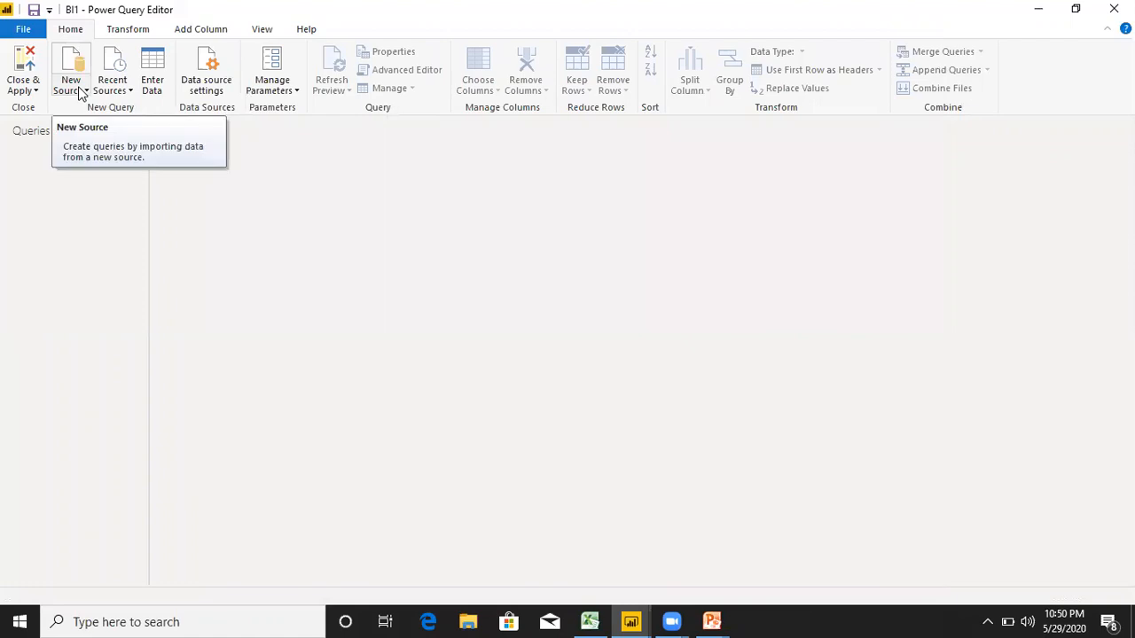
Connect to the Sample - Superstore Excel workbook on the Desktop as a new query source.
click(79, 93)
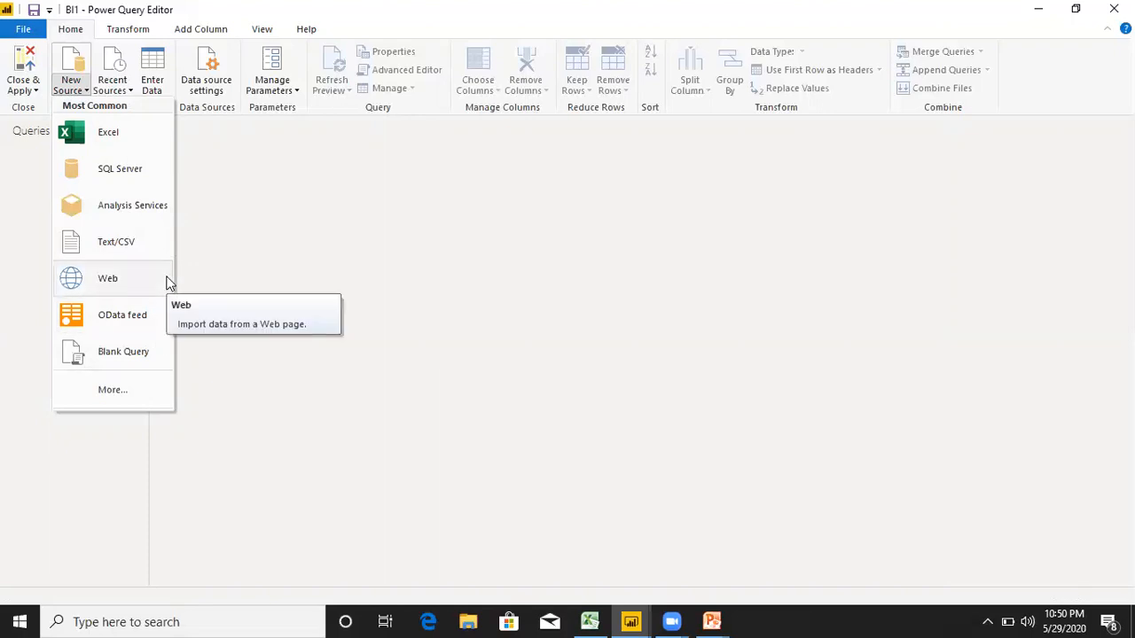
click(129, 136)
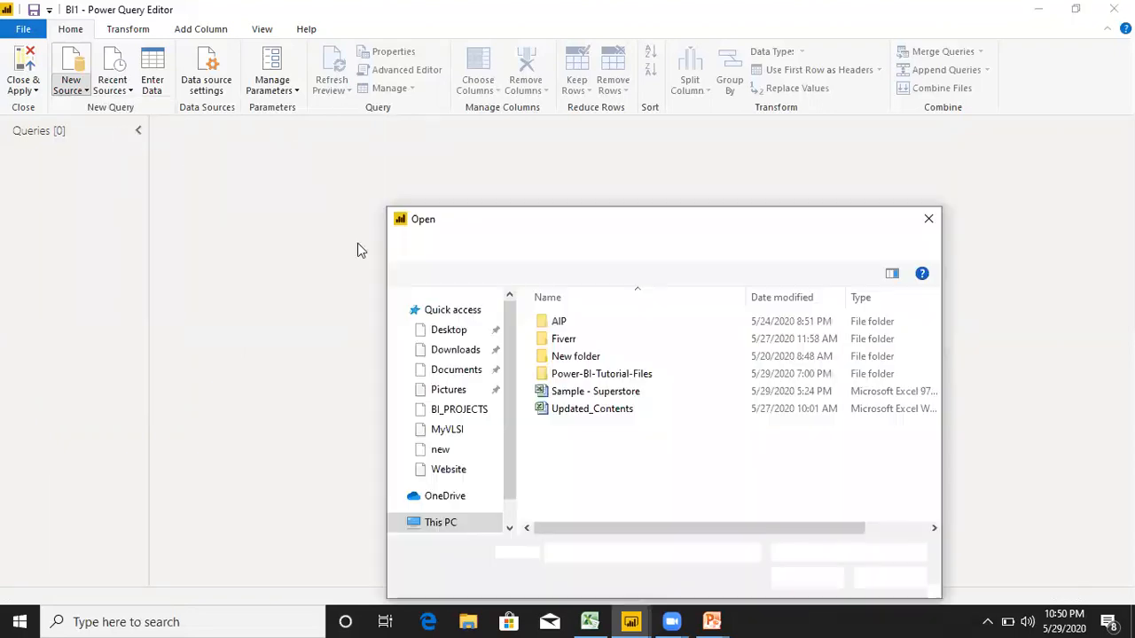
click(608, 395)
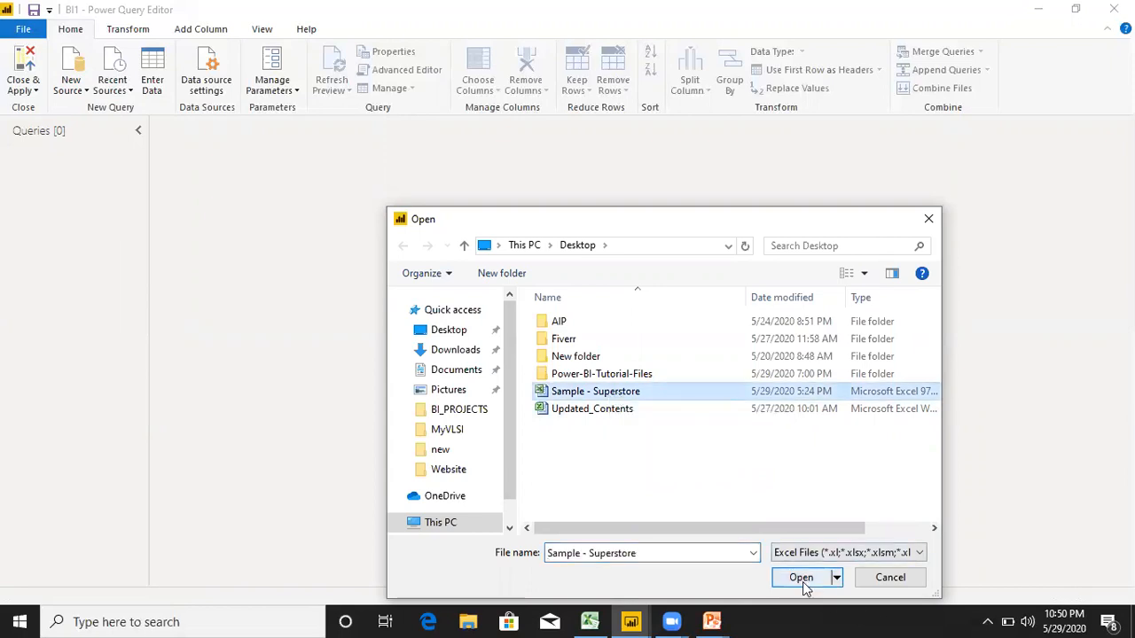
click(800, 578)
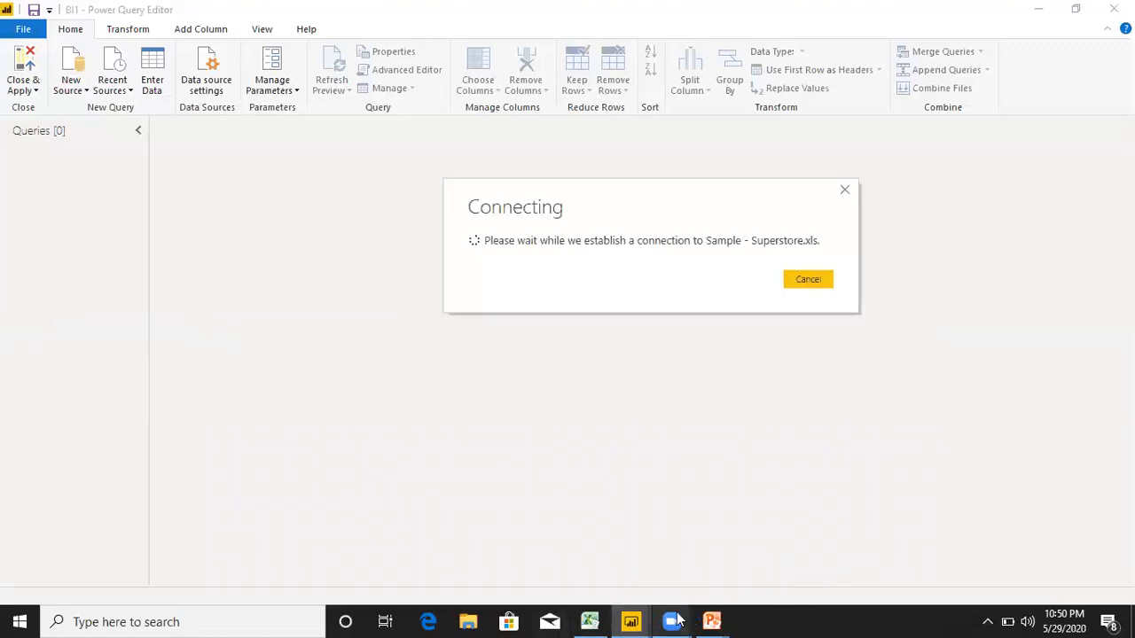
mouse_move(678, 624)
mouse_move(594, 568)
mouse_move(712, 619)
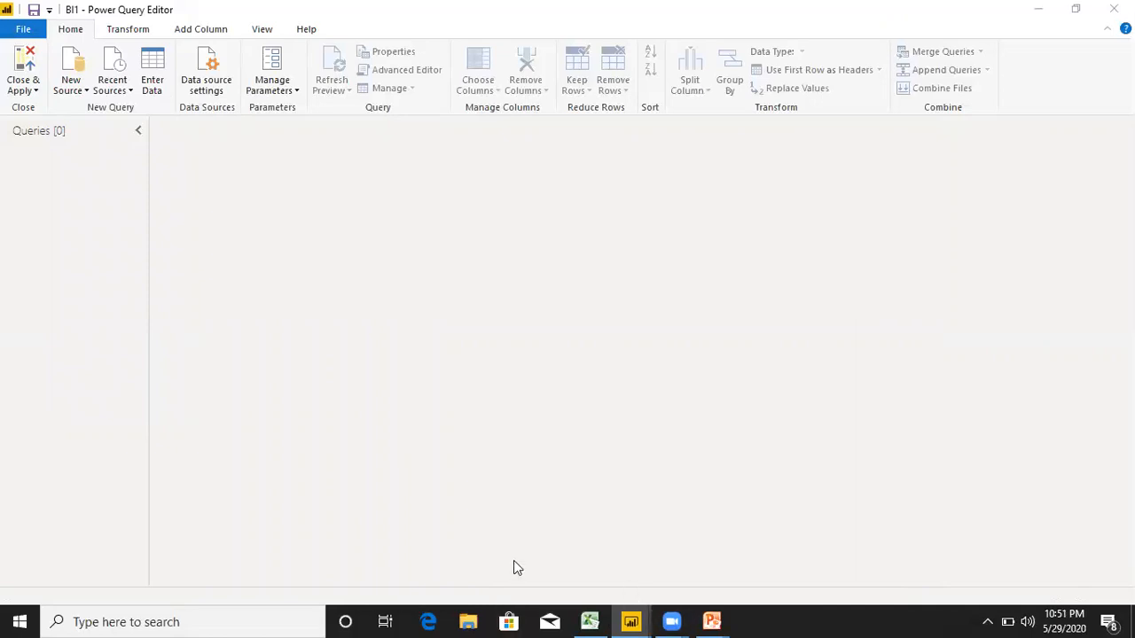
mouse_move(605, 619)
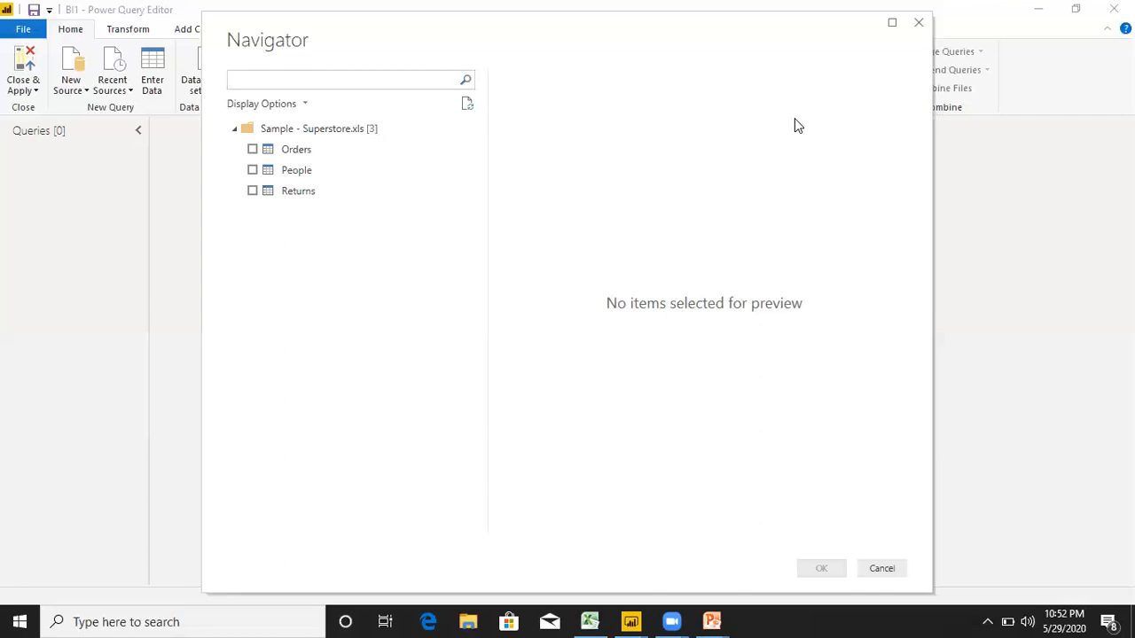
Compare the tables offered in the Navigator with the Orders, People and Returns sheets in Excel, then return to the Power Query Editor.
key(alt+Tab)
click(85, 584)
click(123, 583)
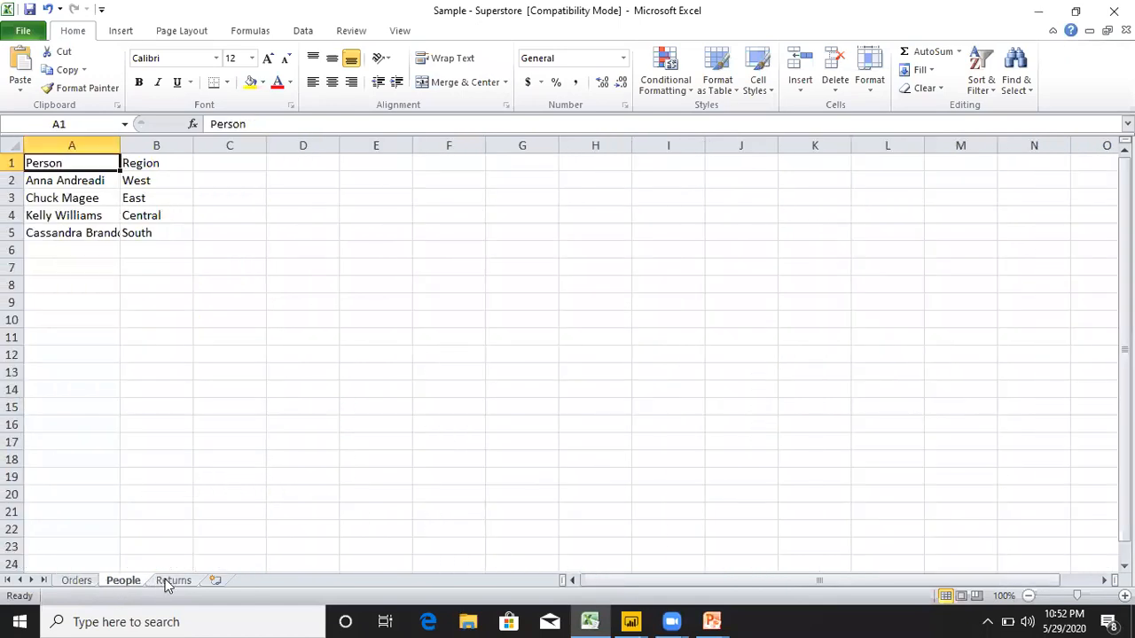
click(173, 581)
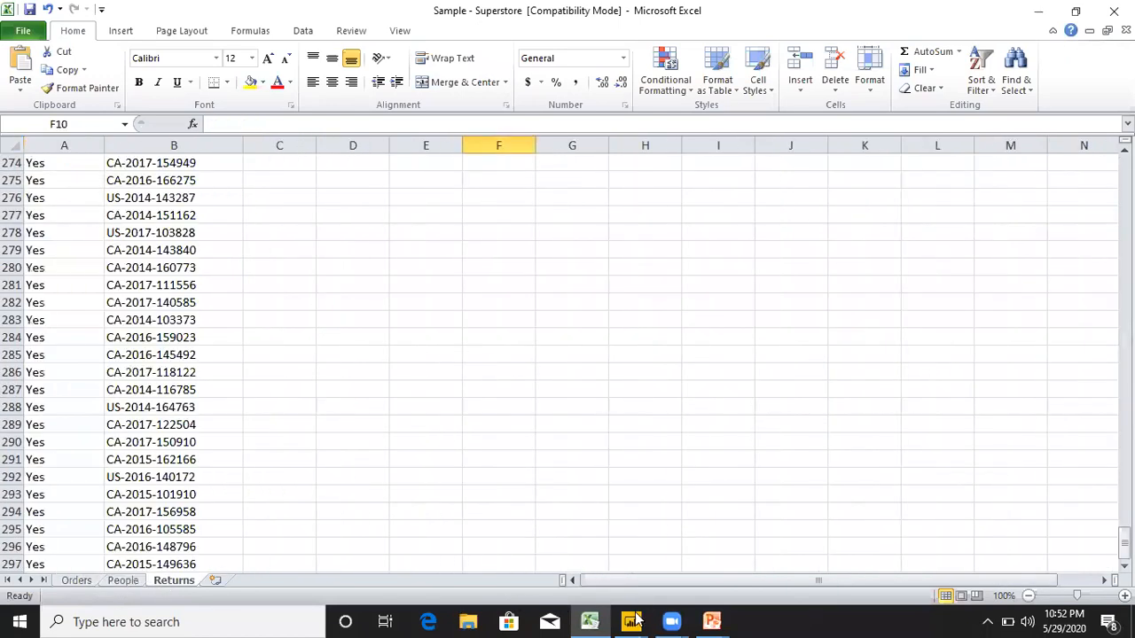
mouse_move(629, 621)
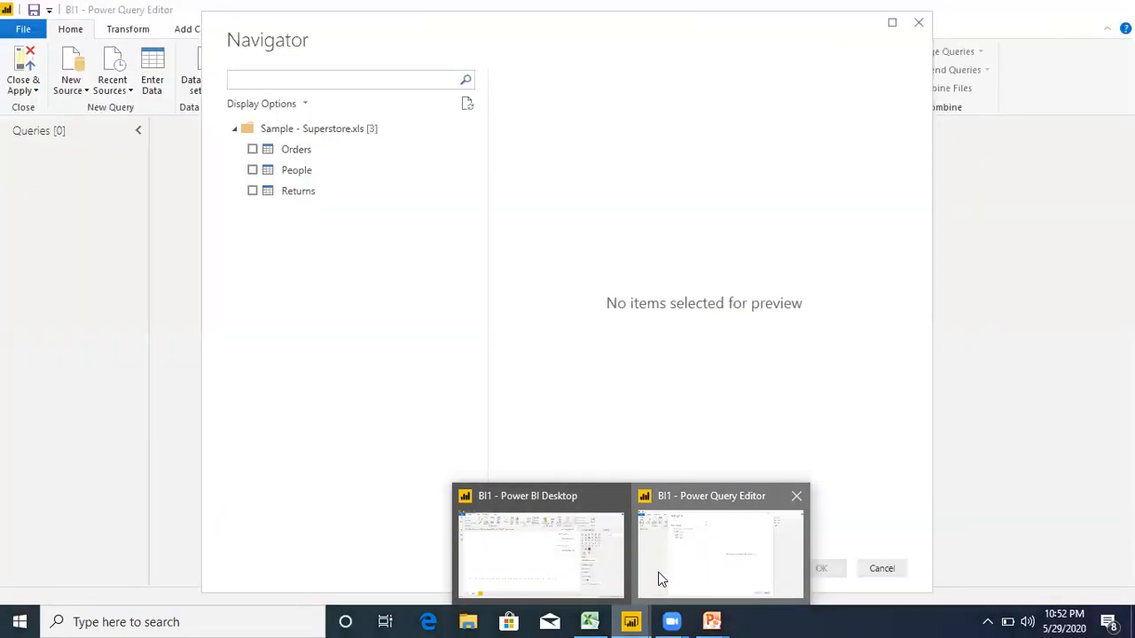
click(658, 572)
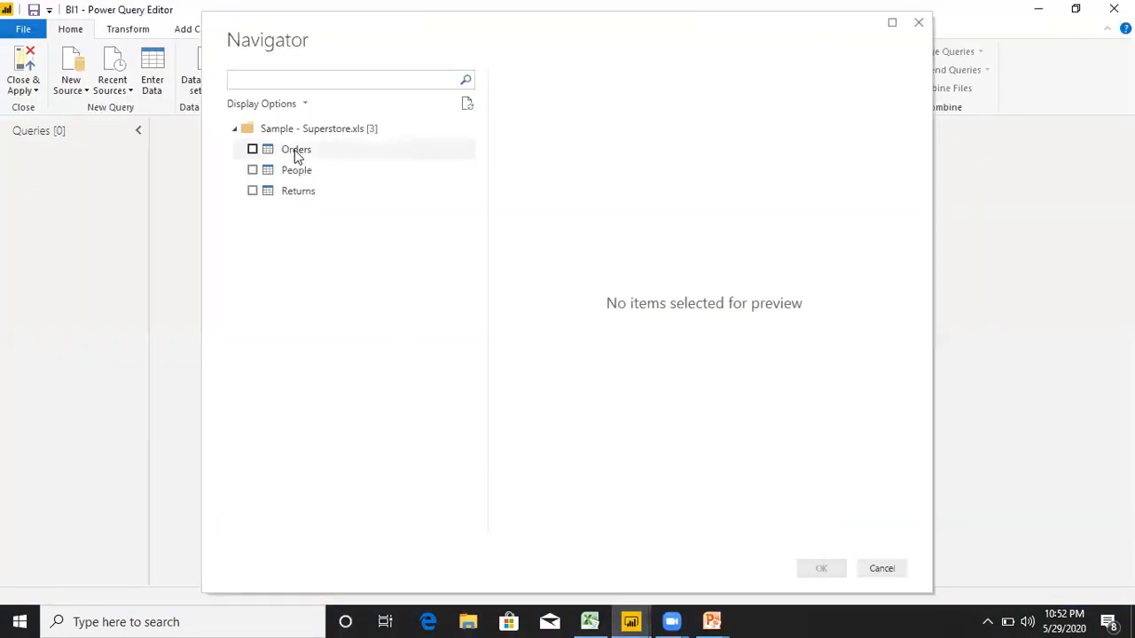
Select the Orders, People and Returns tables of the Superstore workbook and import them as queries.
click(252, 151)
click(253, 150)
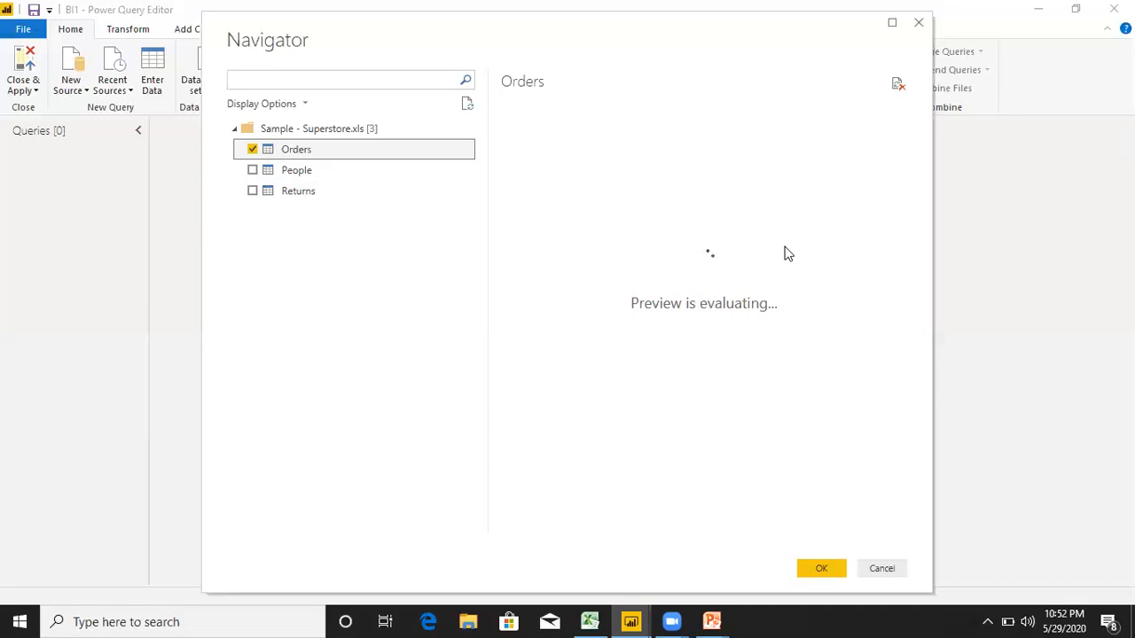
click(253, 174)
click(253, 172)
click(252, 192)
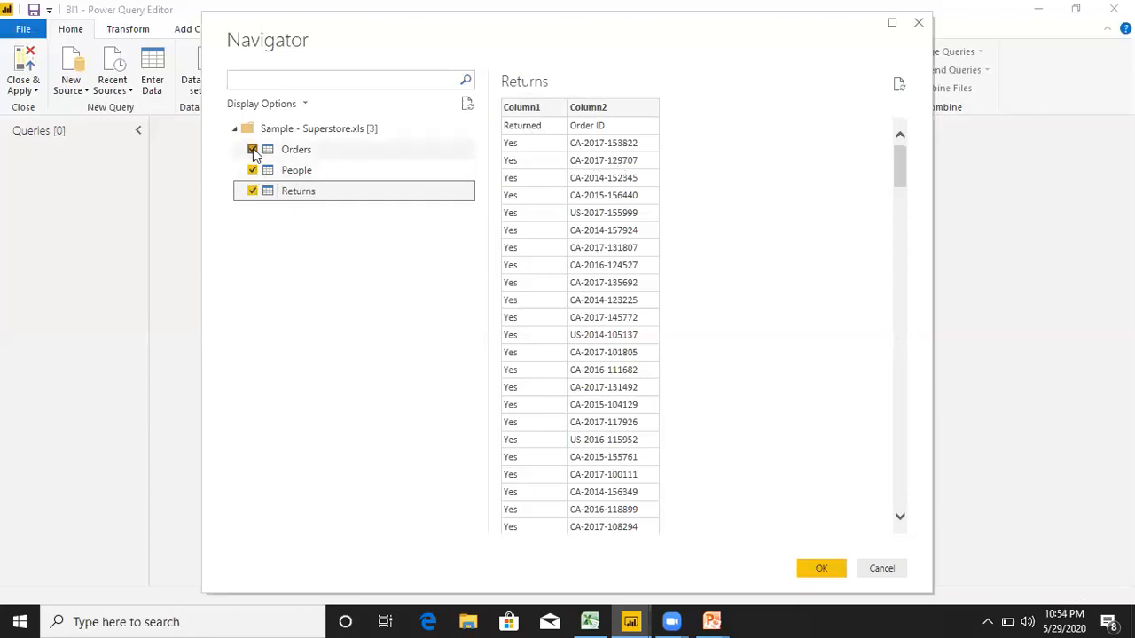
click(293, 156)
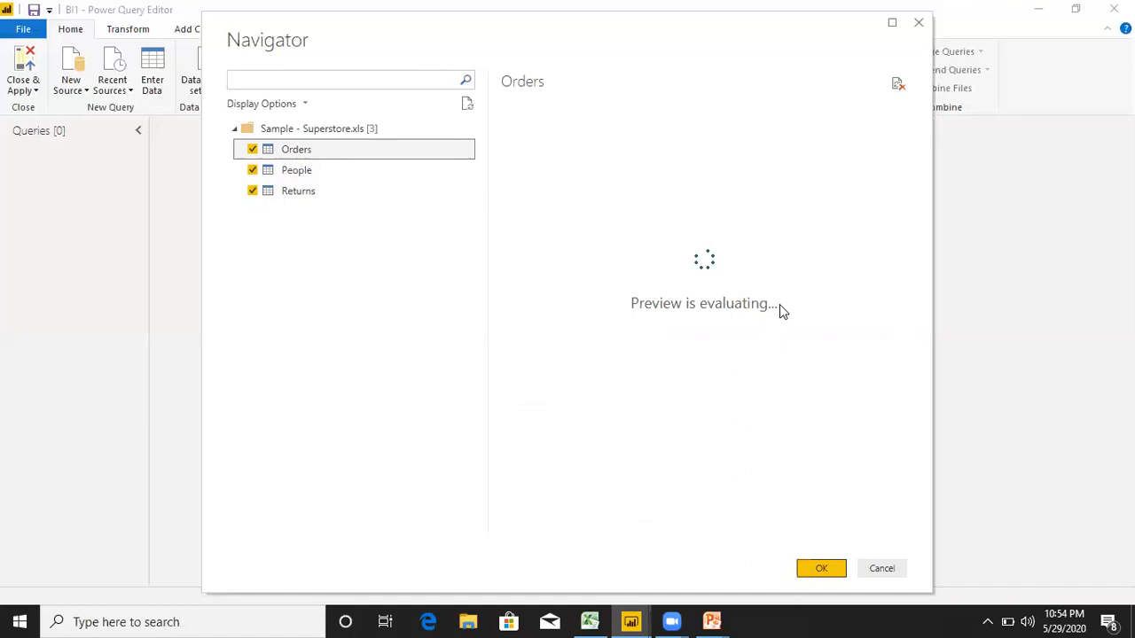
key(Return)
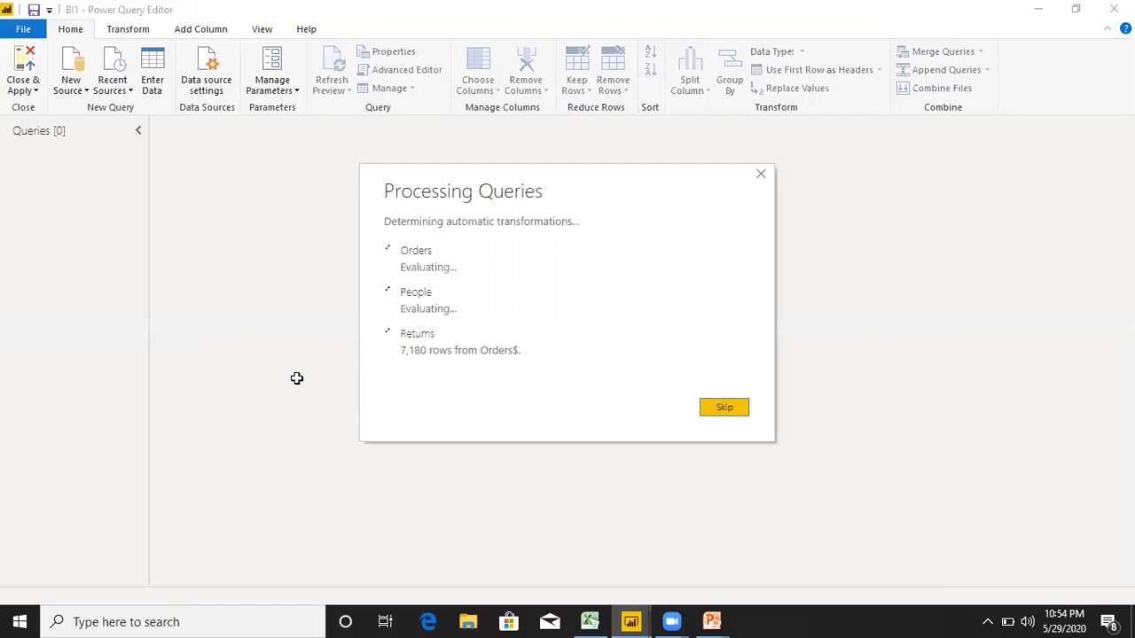
Switch to Excel and view the Orders sheet while the queries are processed.
key(alt+Tab)
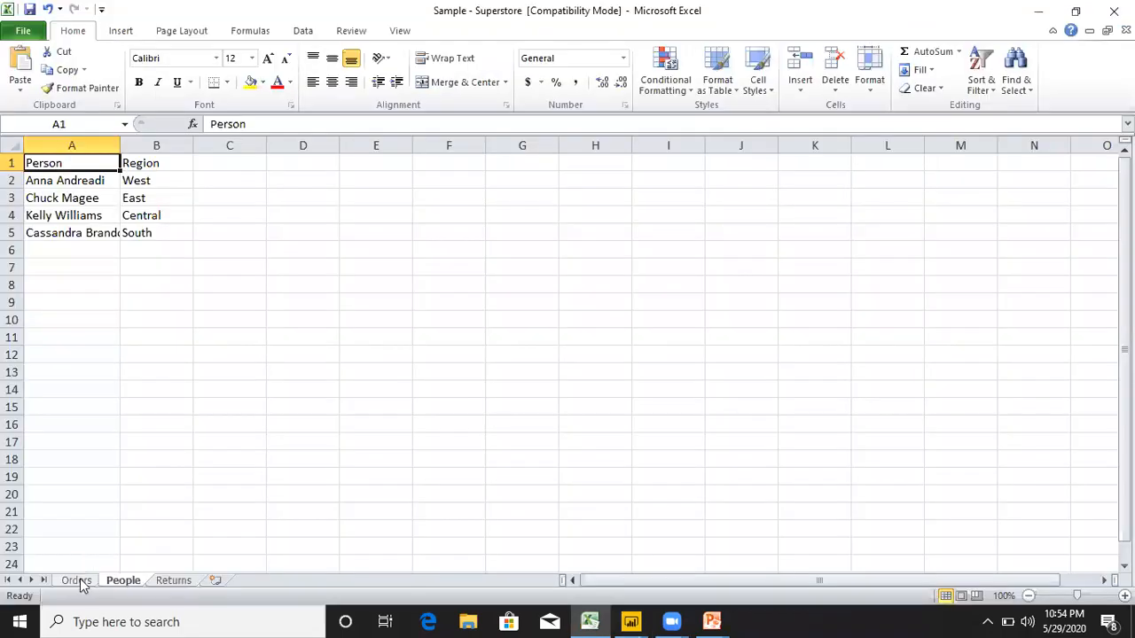
click(77, 581)
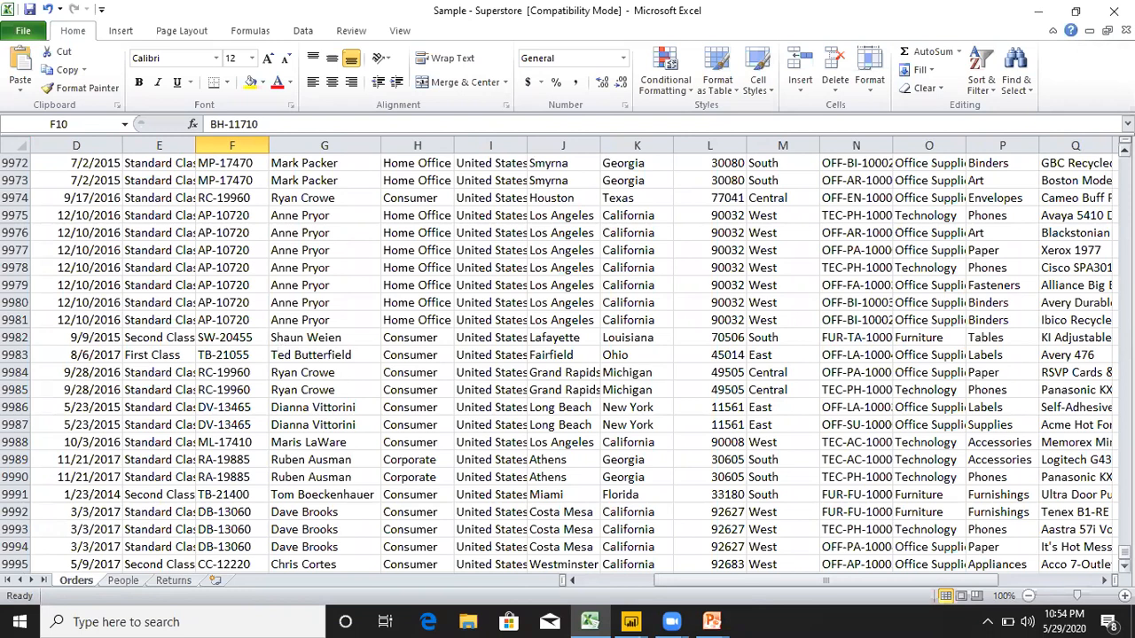
Compare the Region column of the Orders sheet with the Region column of the People sheet.
drag(1125, 551, 1100, 152)
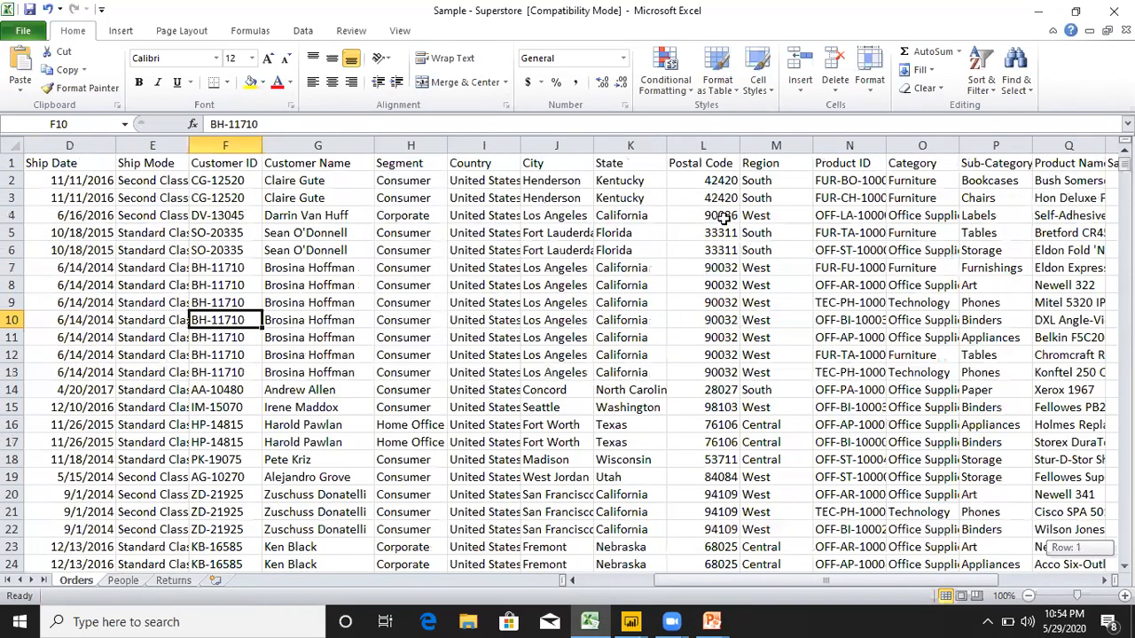
click(771, 145)
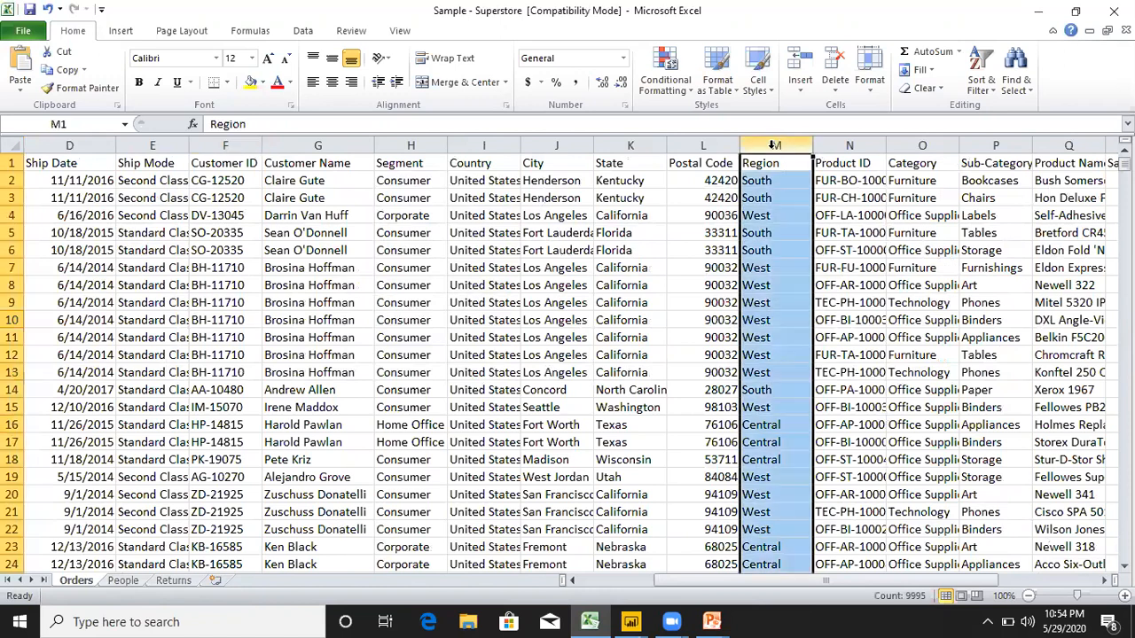
click(123, 582)
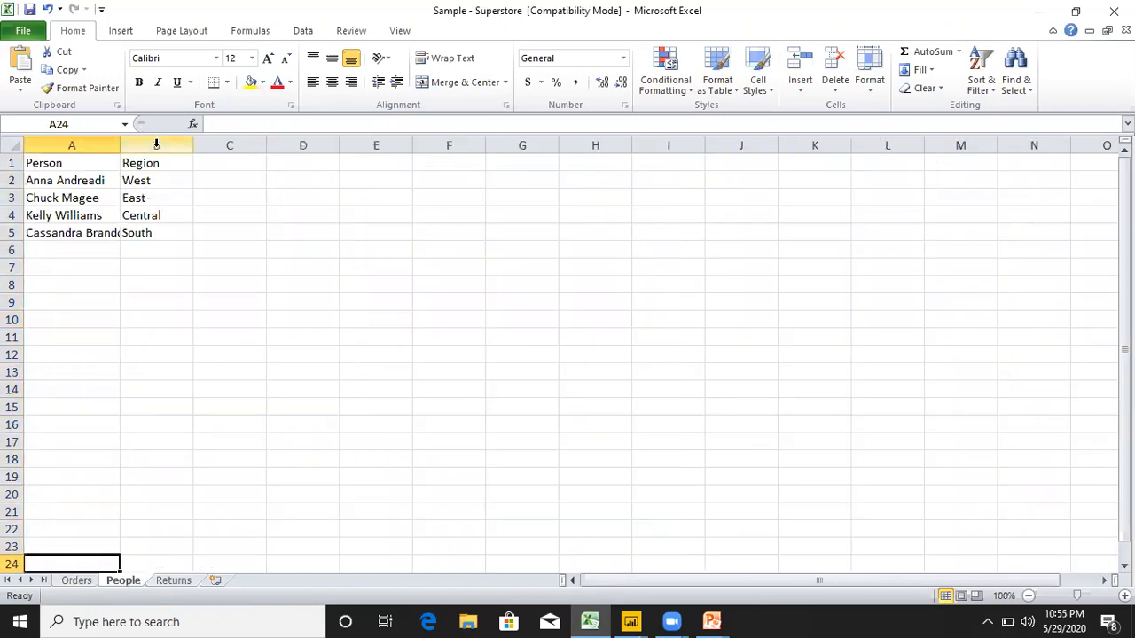
click(156, 145)
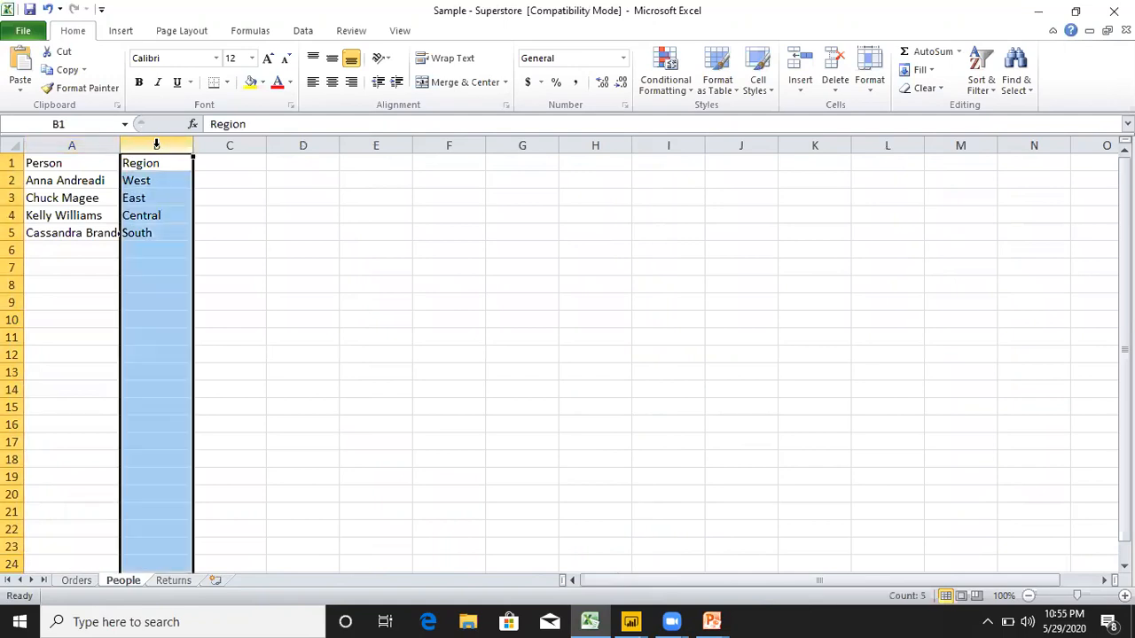
Compare the Order ID column of the Returns sheet with the Order ID column of the Orders sheet.
click(174, 581)
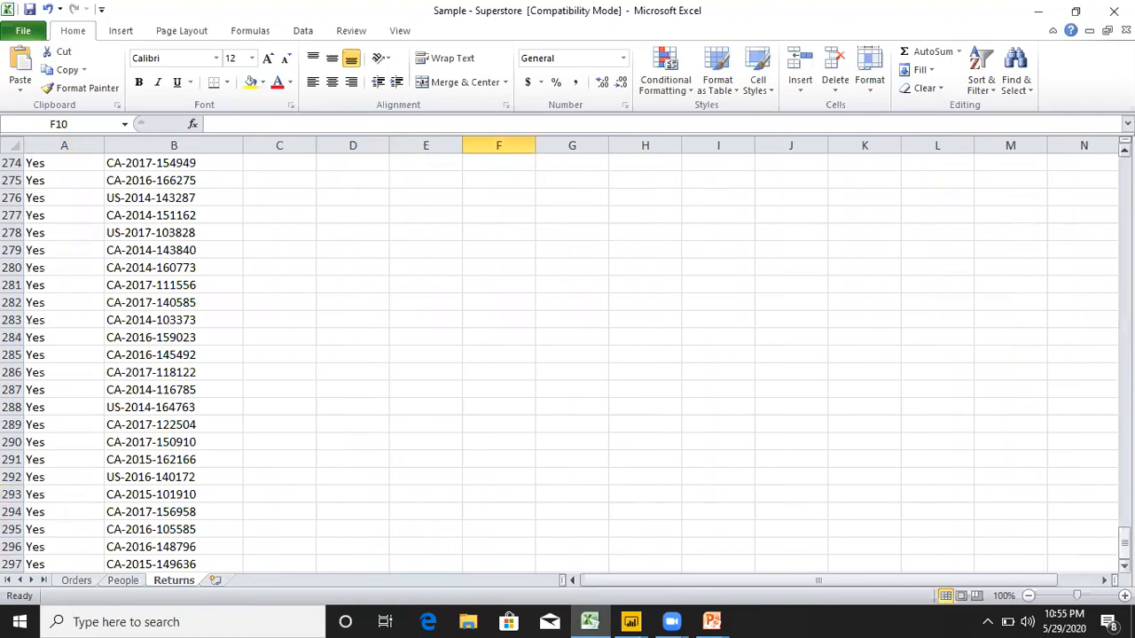
drag(1125, 543, 1124, 174)
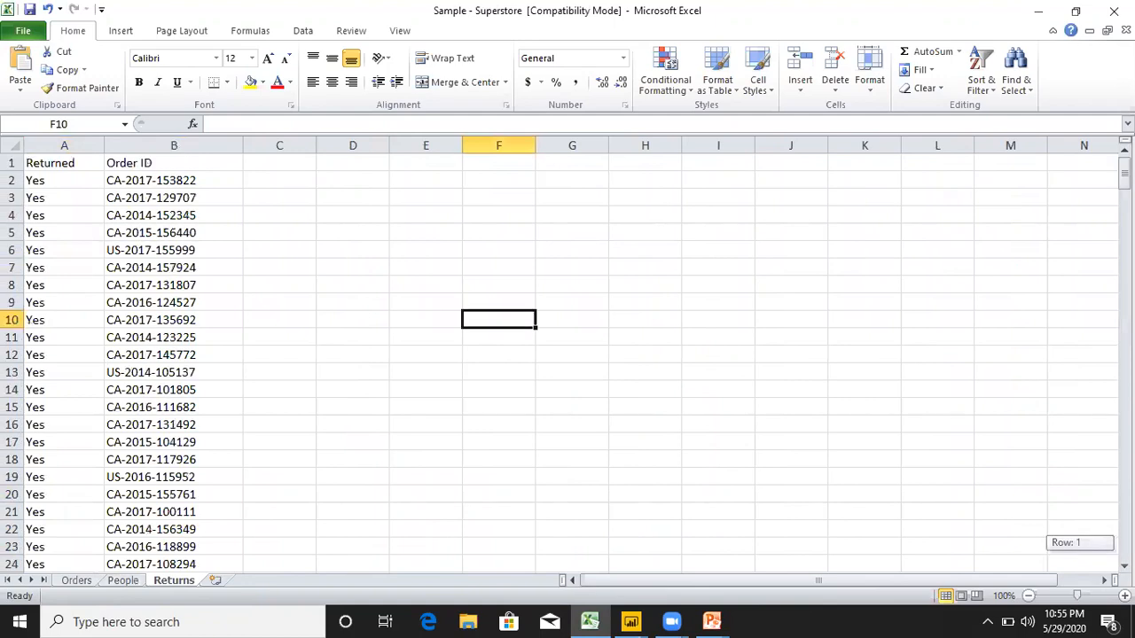
click(173, 146)
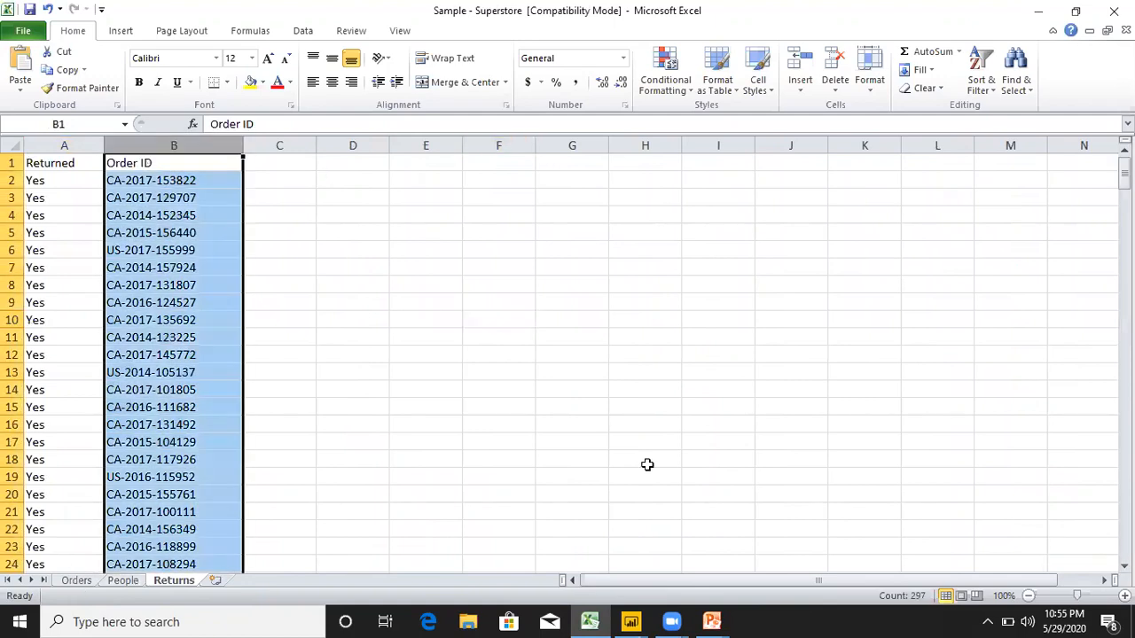
key(ctrl+Page_Up)
key(ctrl+Page_Up)
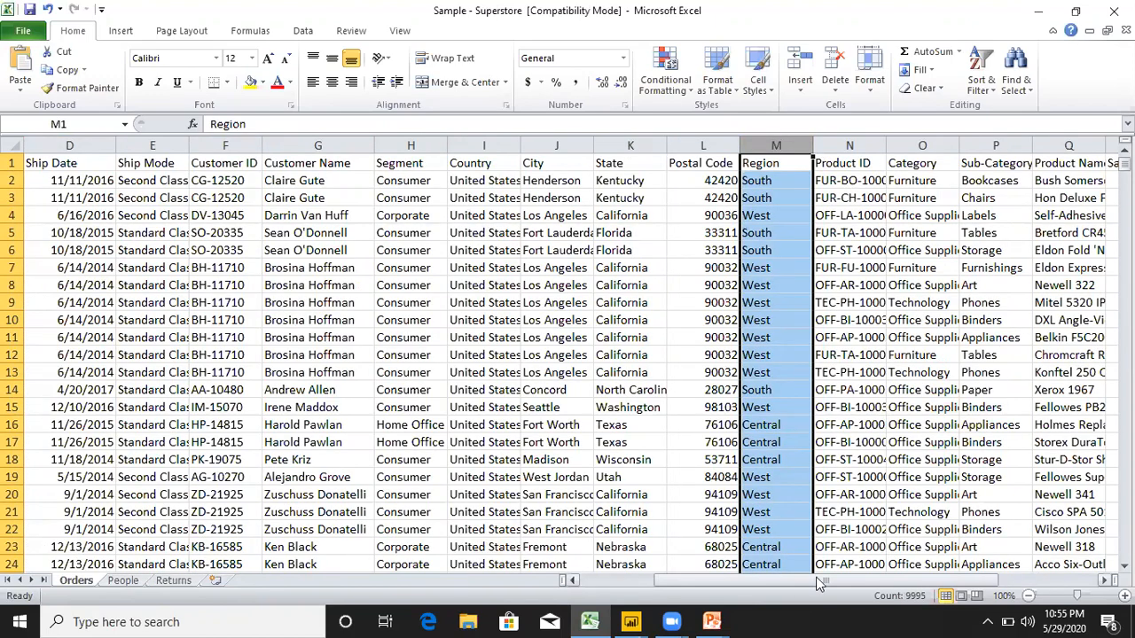
drag(820, 583, 752, 583)
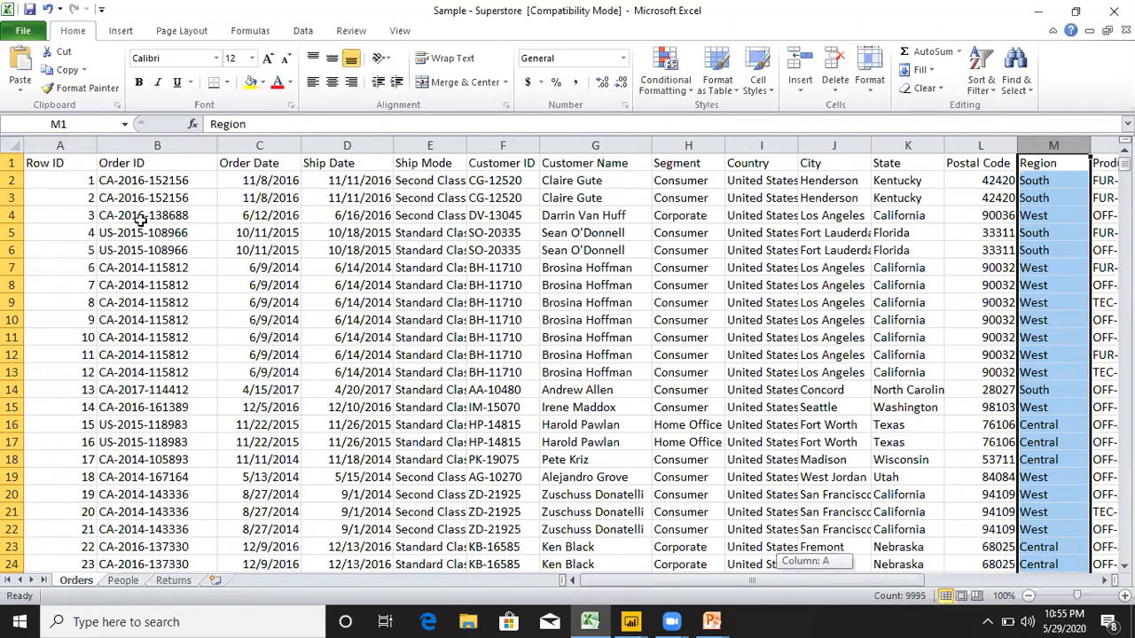
click(158, 144)
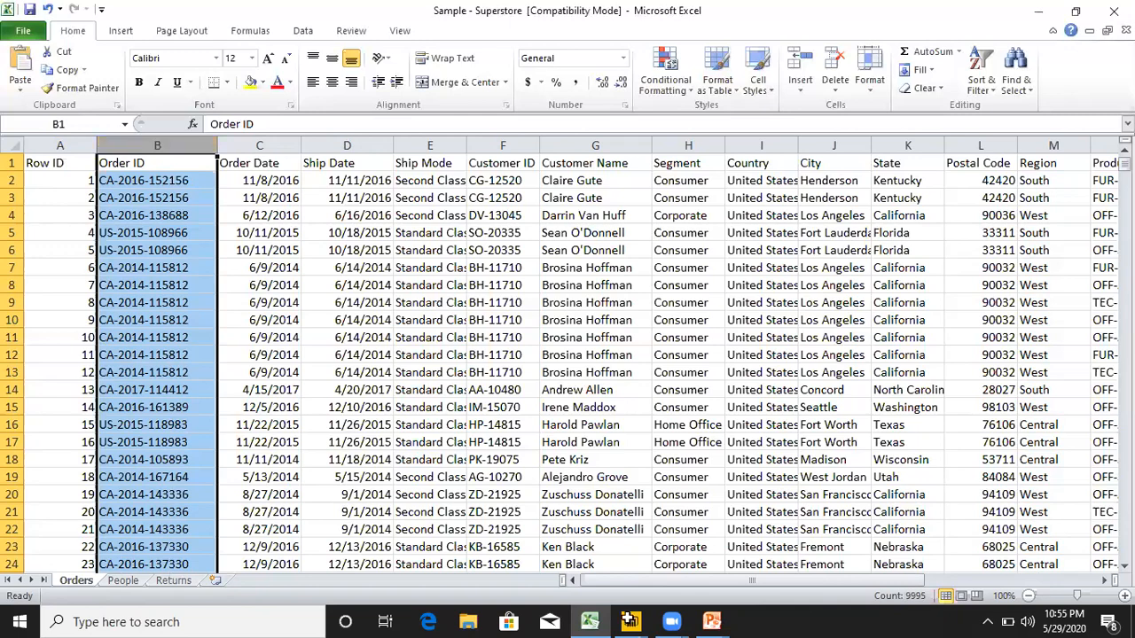
Switch back to the Power Query Editor and display the Orders query once the queries are processed.
click(631, 622)
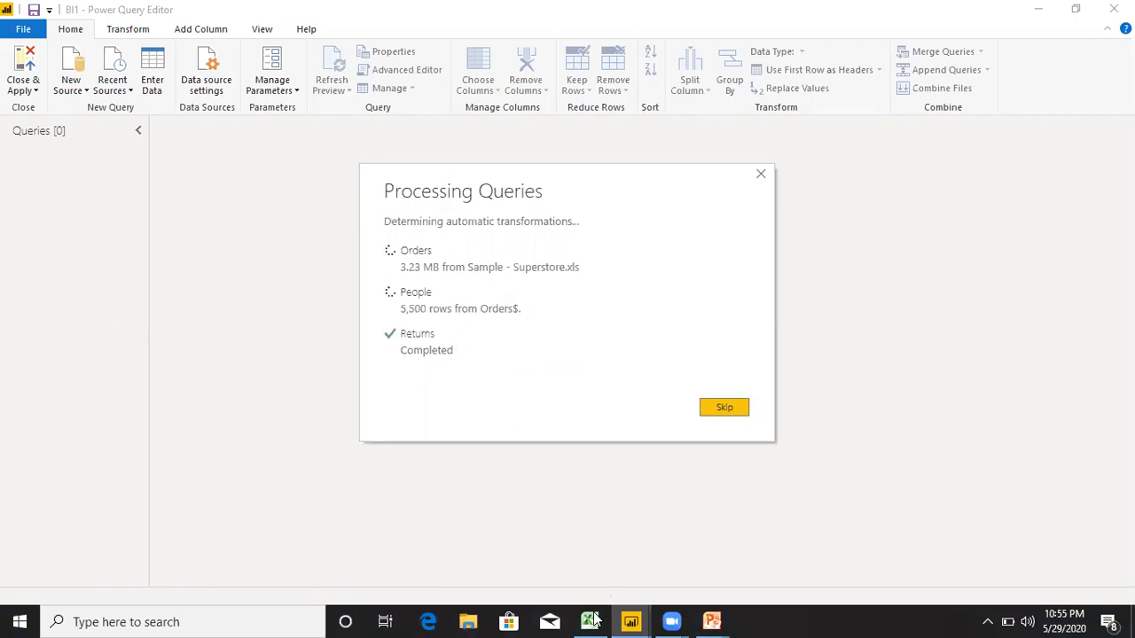
mouse_move(592, 619)
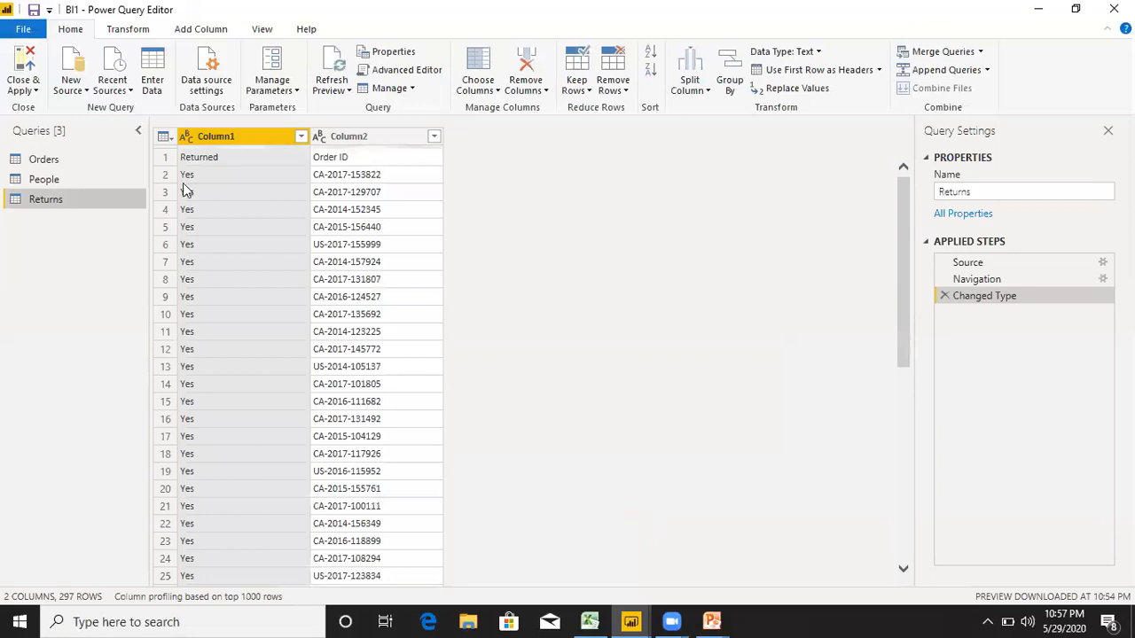
click(48, 163)
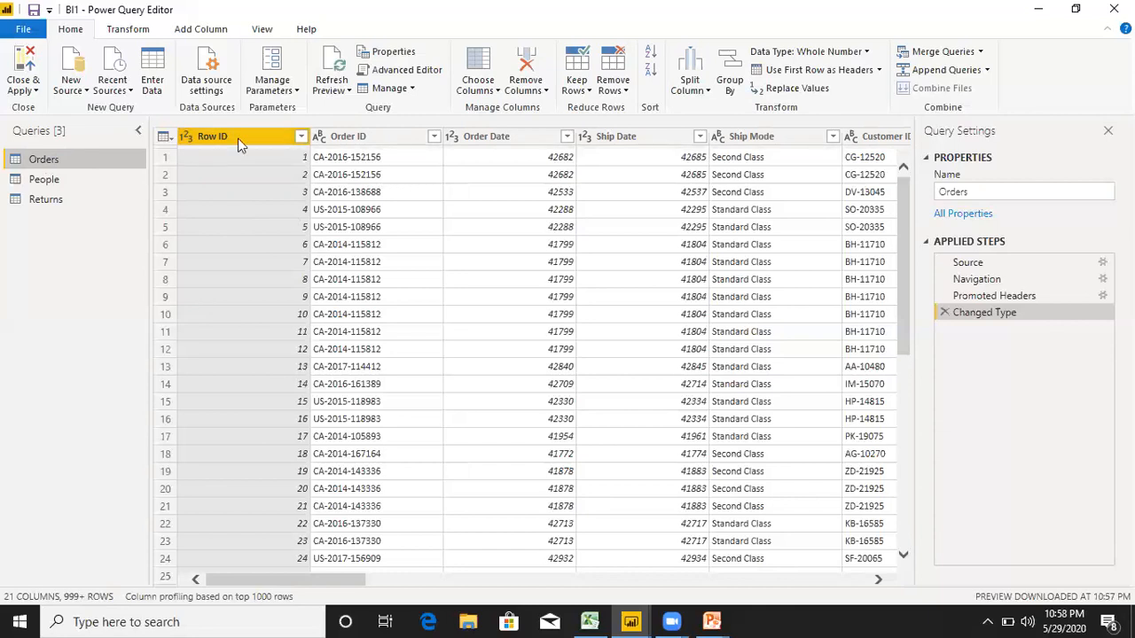
Review the data type choices for the Row ID and Order ID columns of the Orders query without changing them.
click(183, 137)
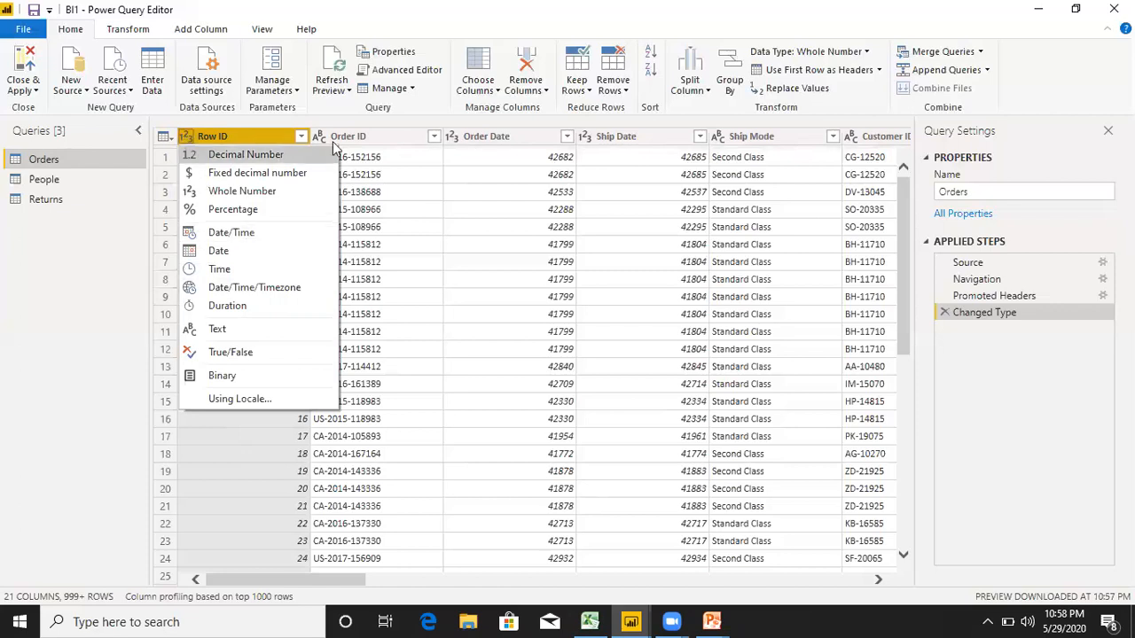
click(249, 451)
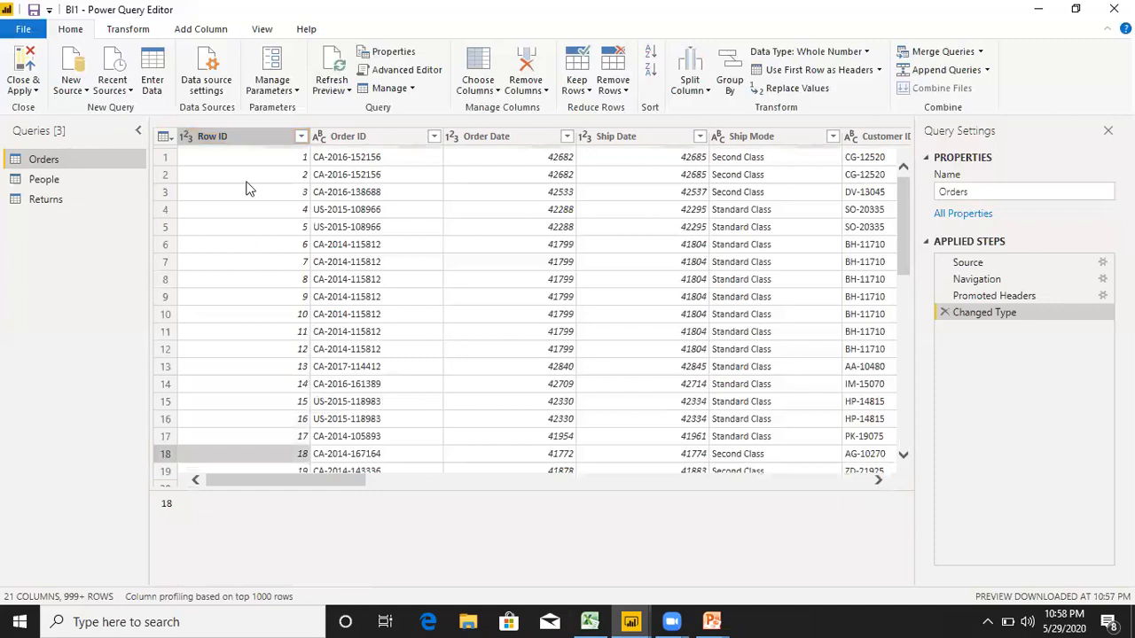
click(188, 138)
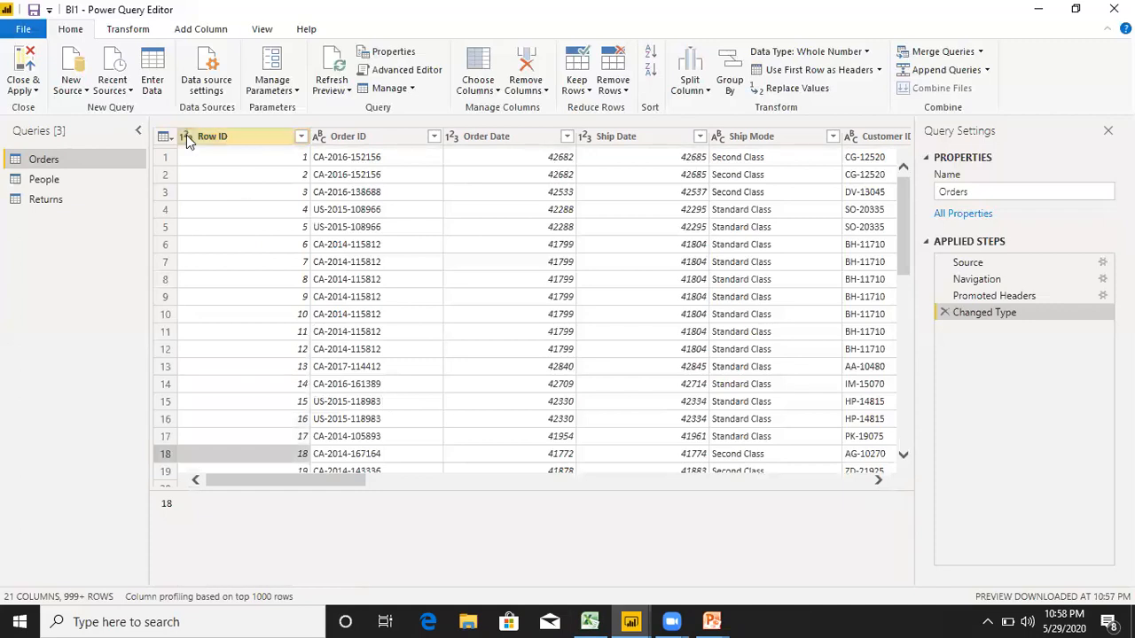
click(372, 135)
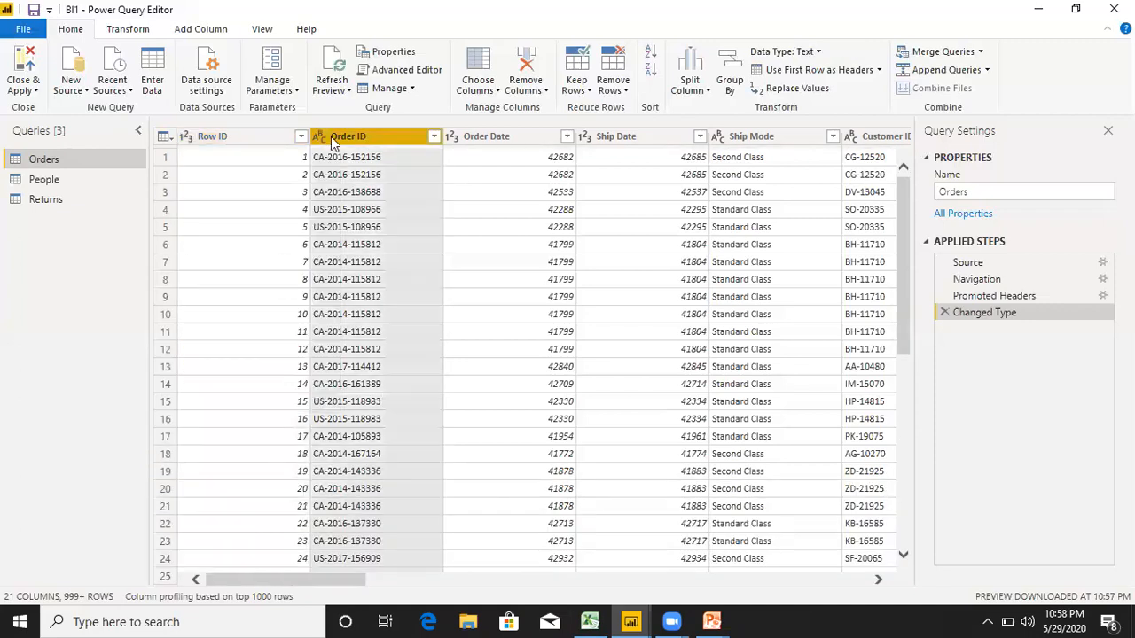
click(319, 138)
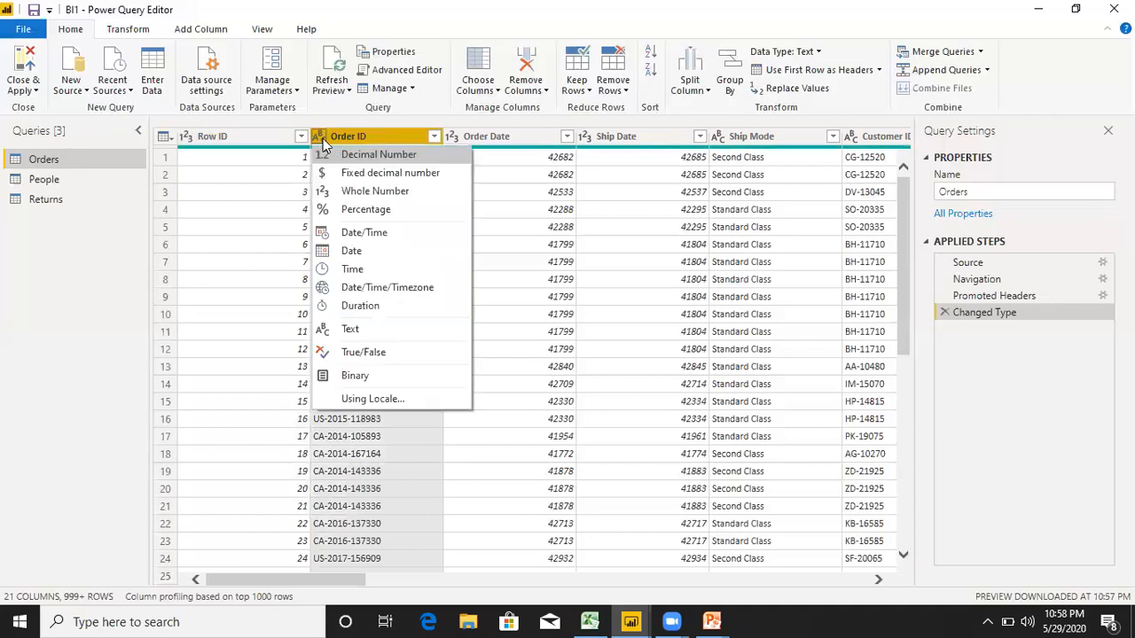
click(368, 489)
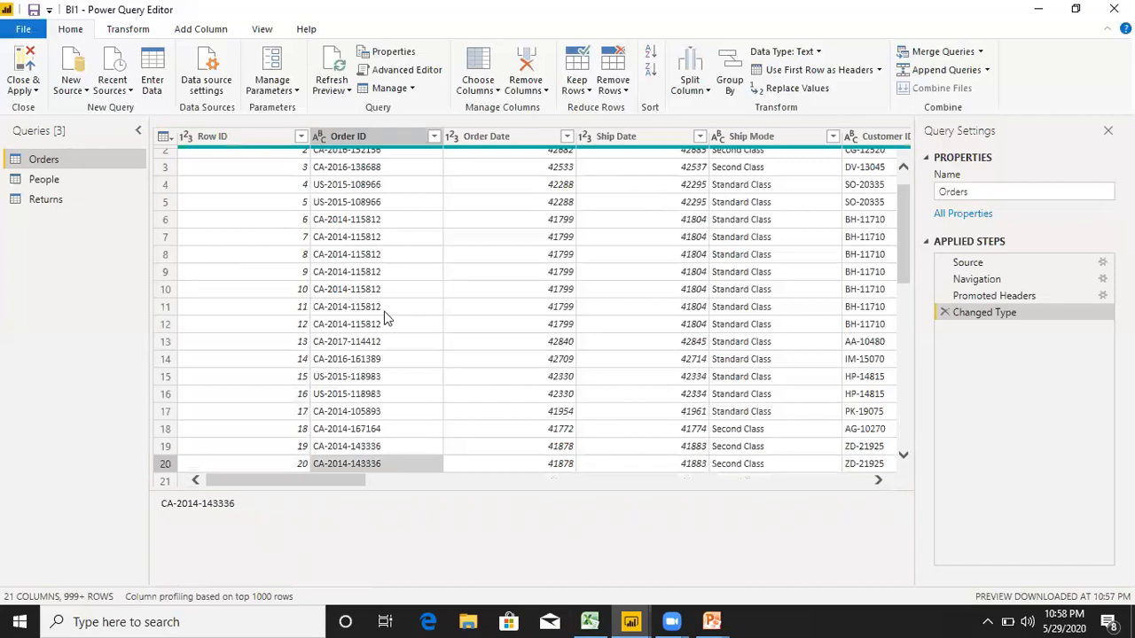
Check the data types assigned to the Order Date, Ship Date and Ship Mode columns.
click(464, 138)
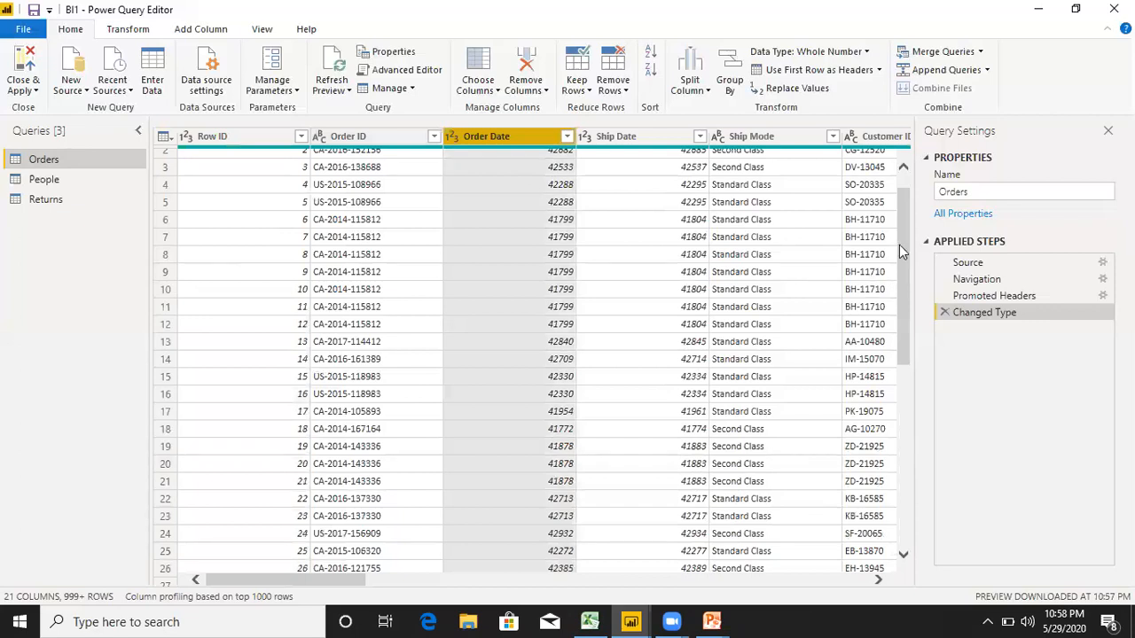
drag(900, 252, 897, 220)
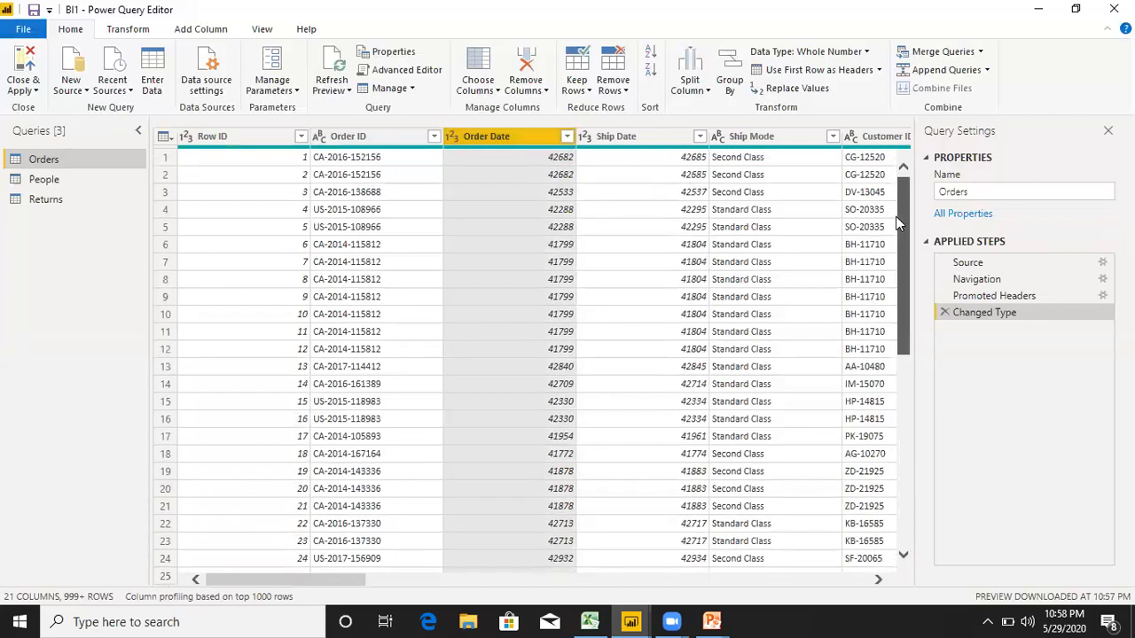
click(452, 138)
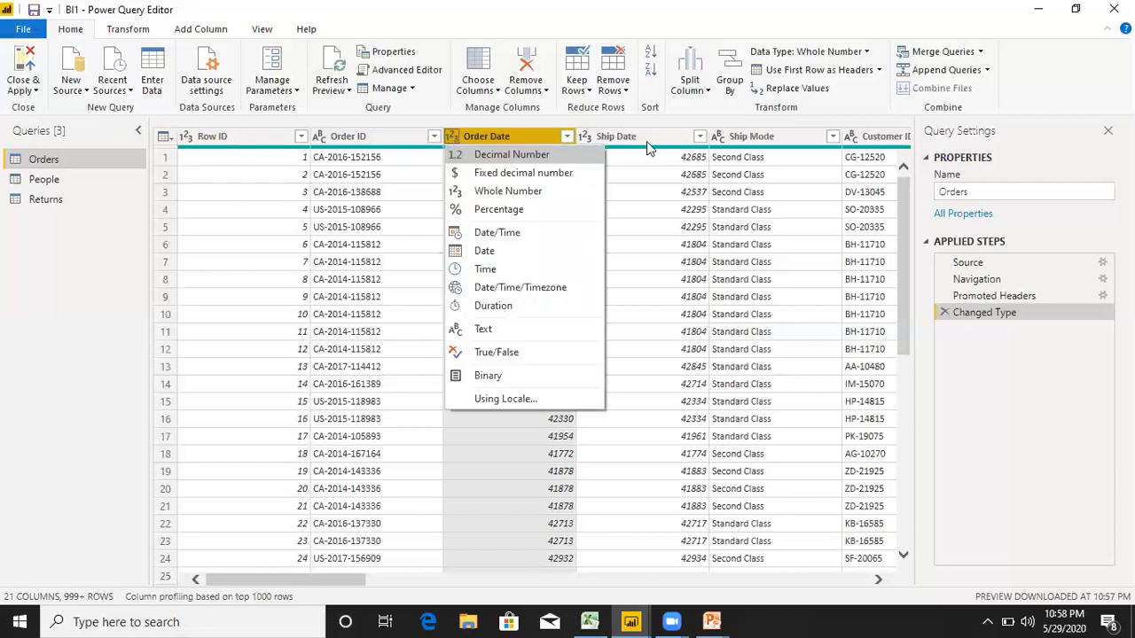
click(621, 138)
click(584, 139)
click(776, 140)
click(752, 151)
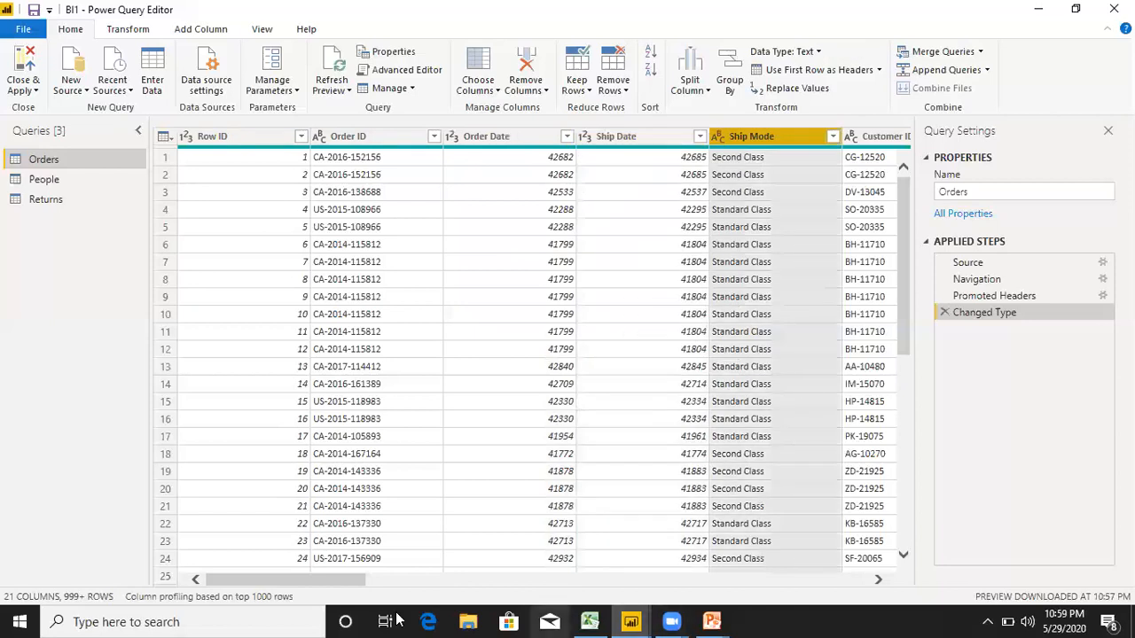
Check the data types assigned to the Country and Postal Code columns.
click(359, 572)
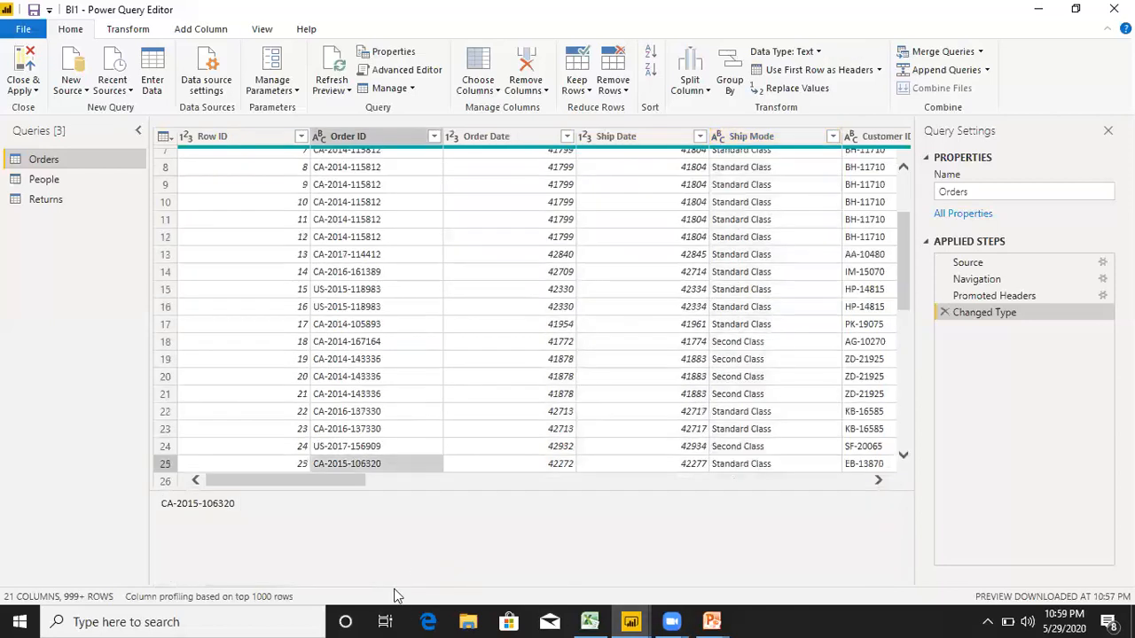
drag(363, 479, 544, 489)
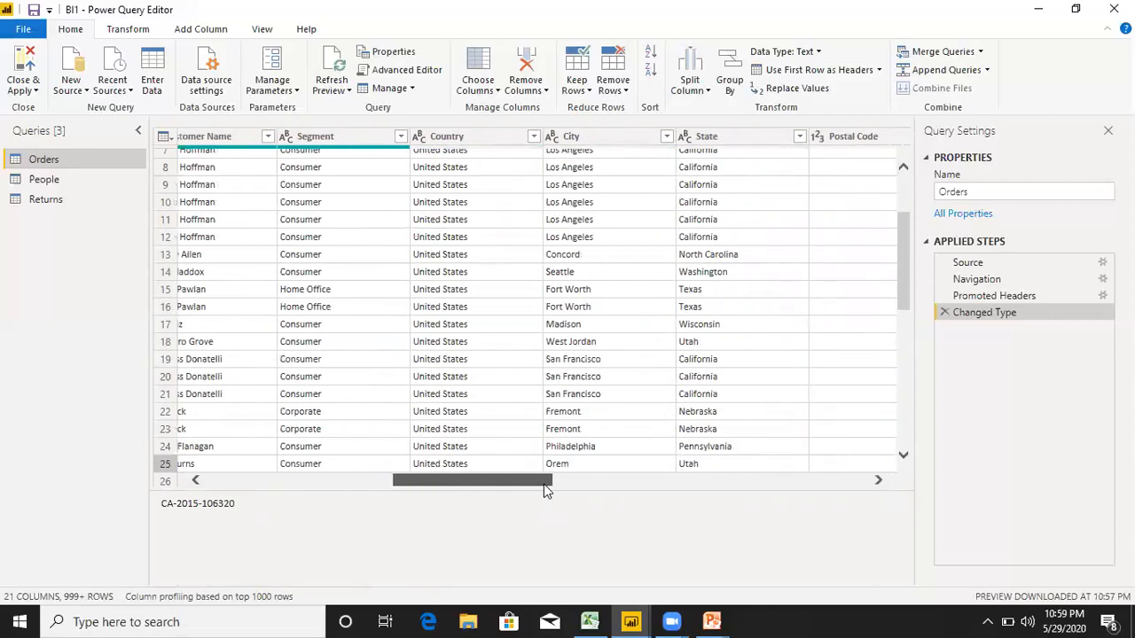
click(419, 141)
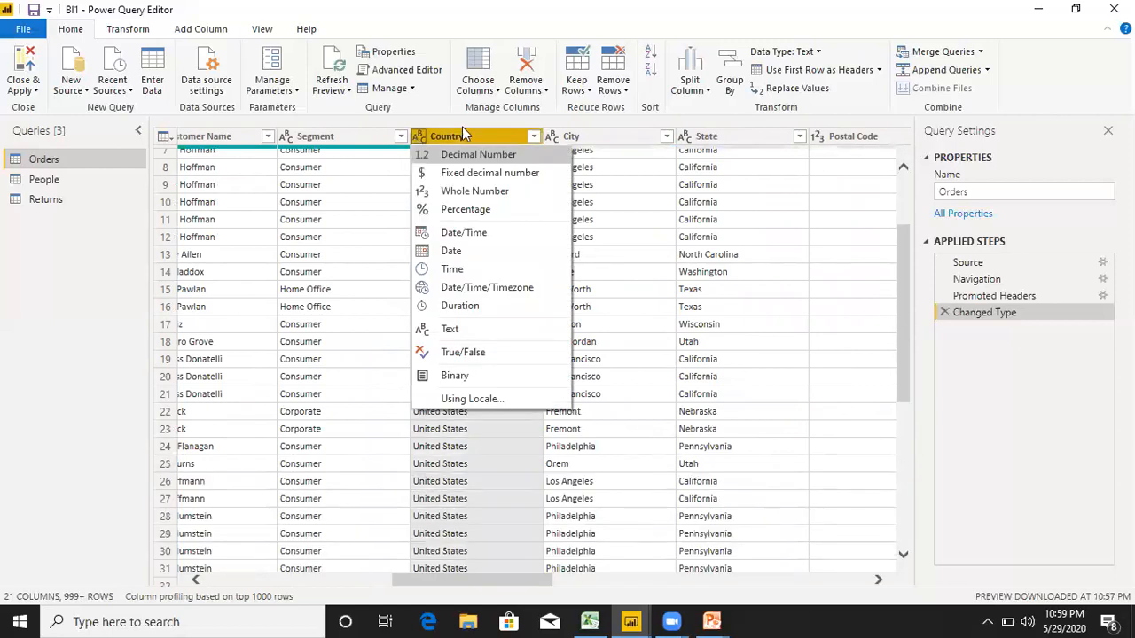
click(825, 148)
click(827, 142)
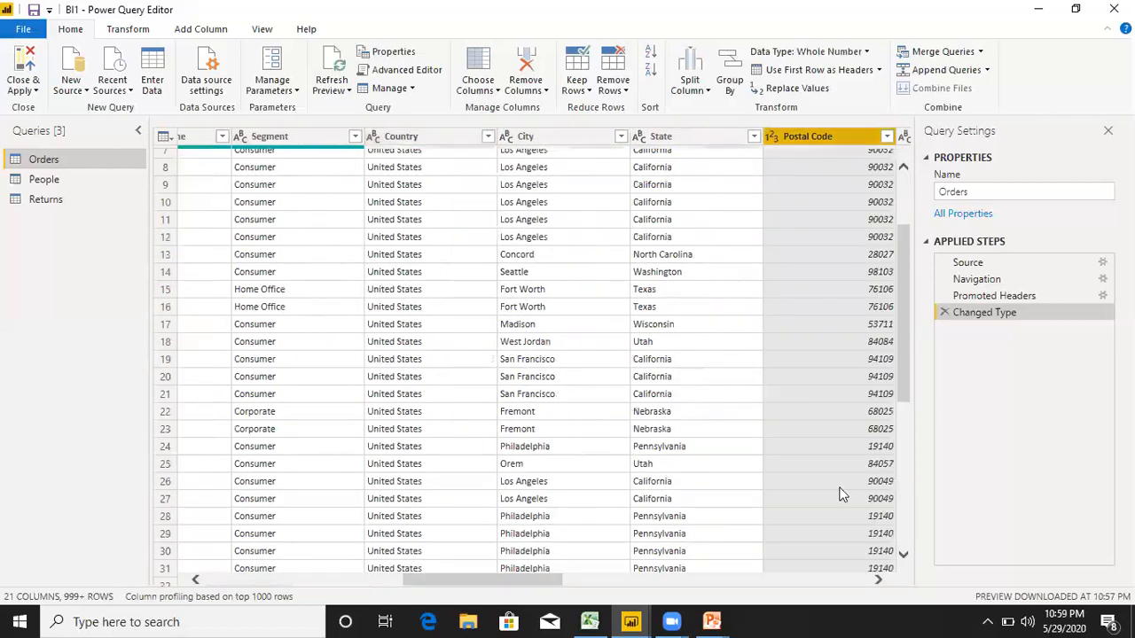
Review the data type choices for the Product ID column and leave its type as is.
click(564, 570)
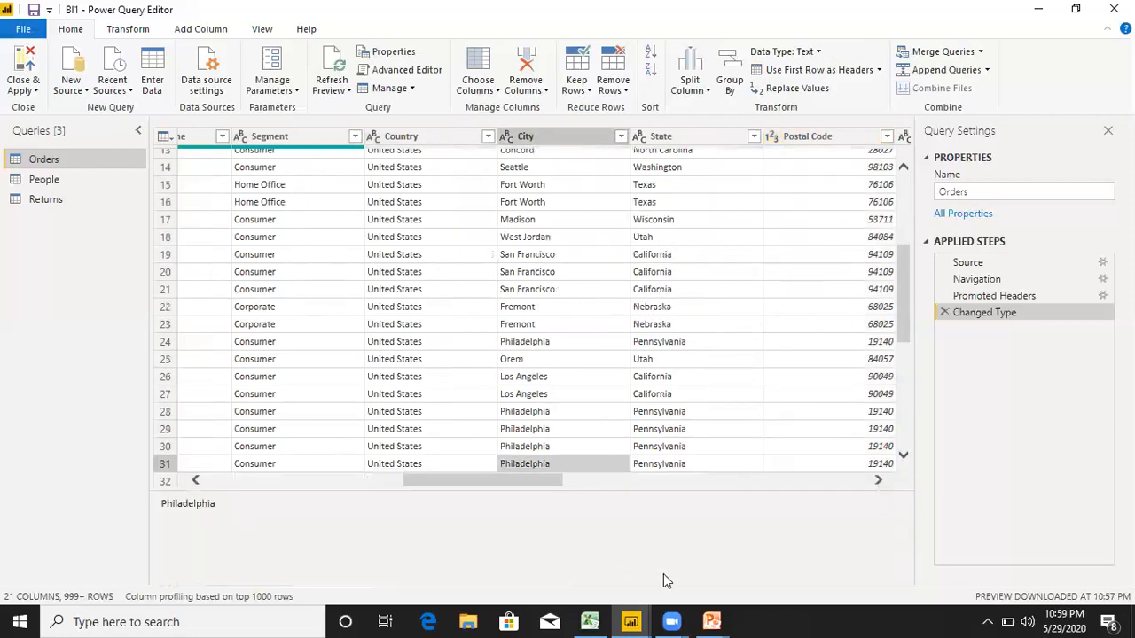
drag(527, 480, 658, 483)
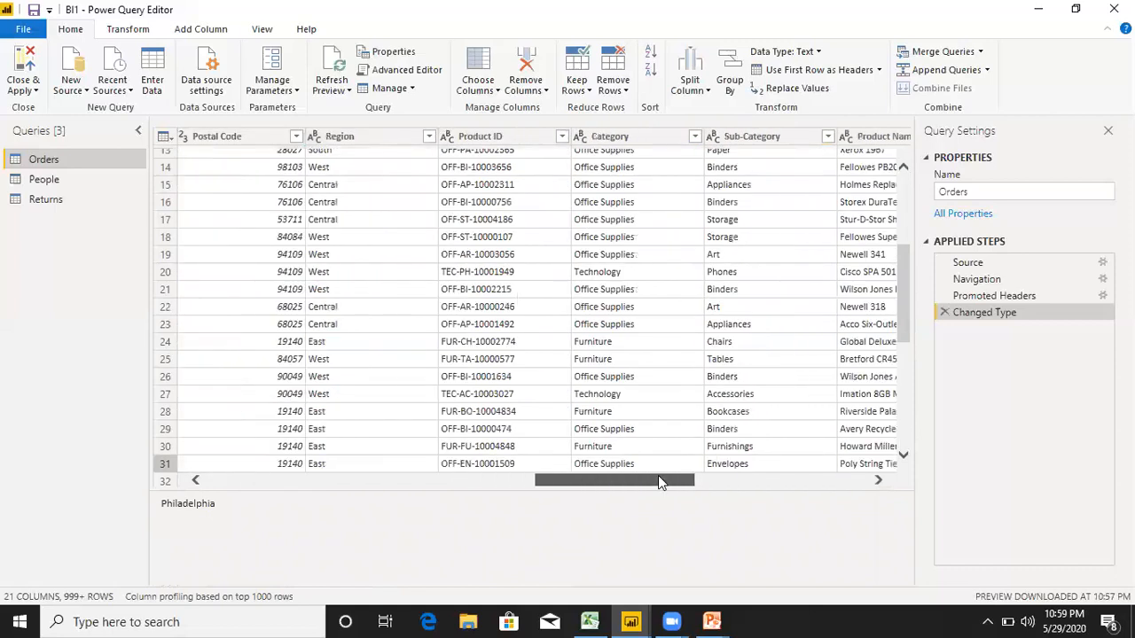
click(448, 142)
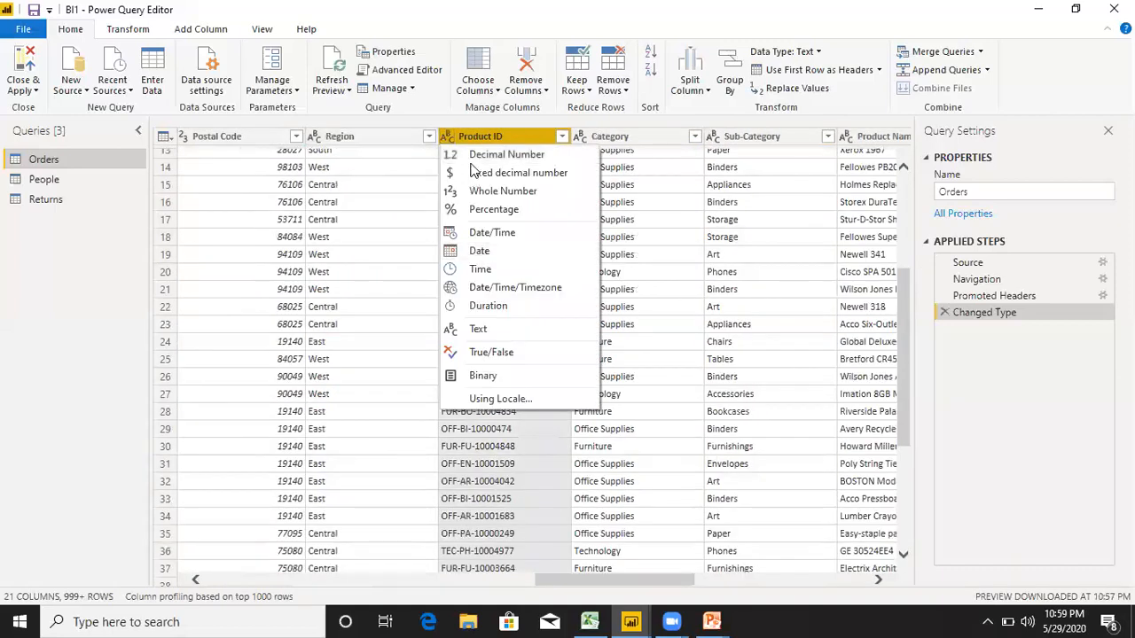
click(421, 311)
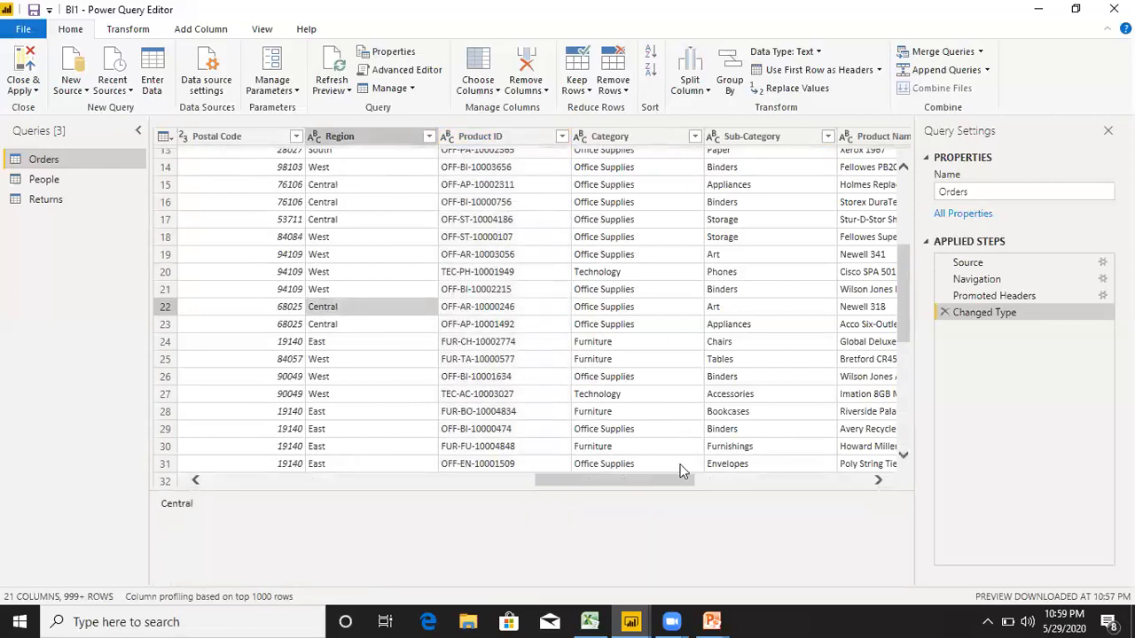
Review the data type choices for the Sales and Quantity columns of the Orders query without changing them.
drag(679, 480, 869, 481)
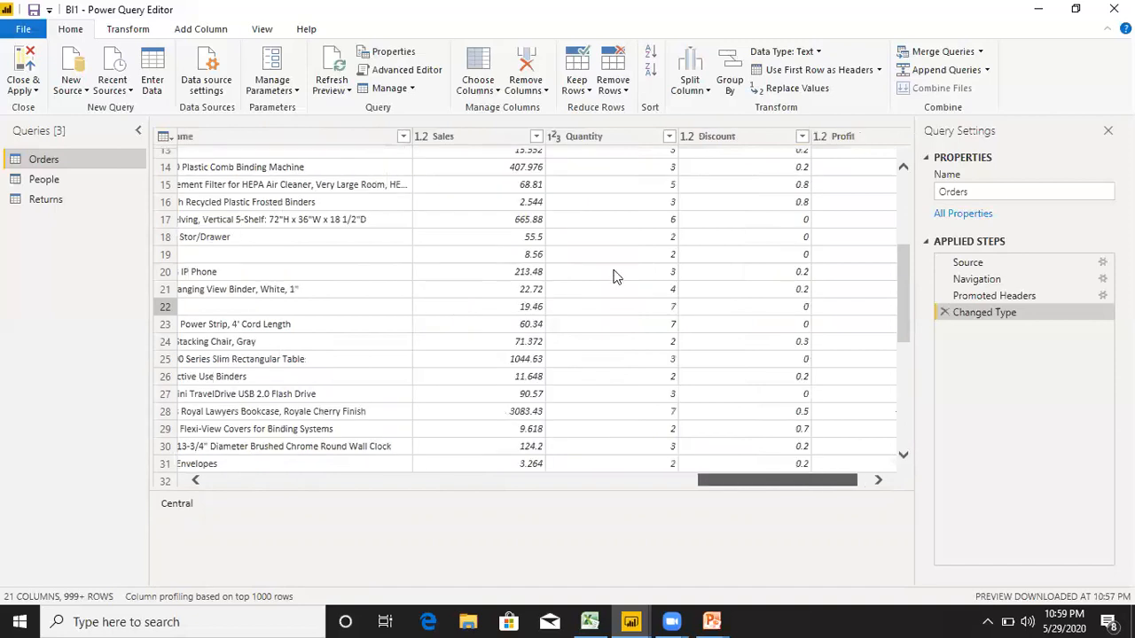
drag(613, 270, 613, 271)
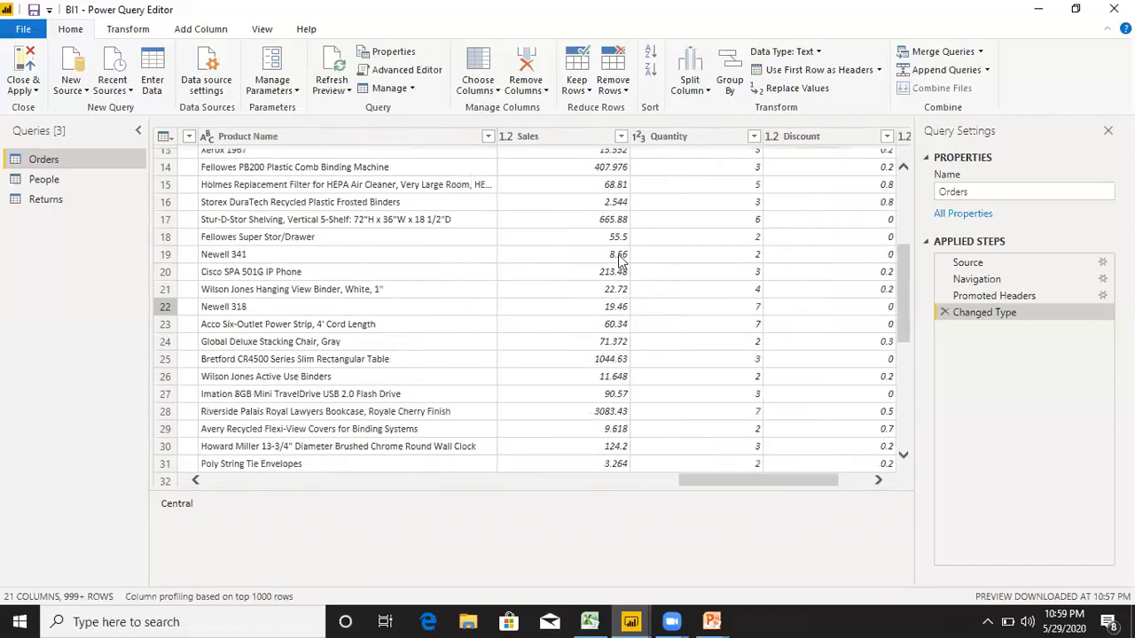
click(618, 257)
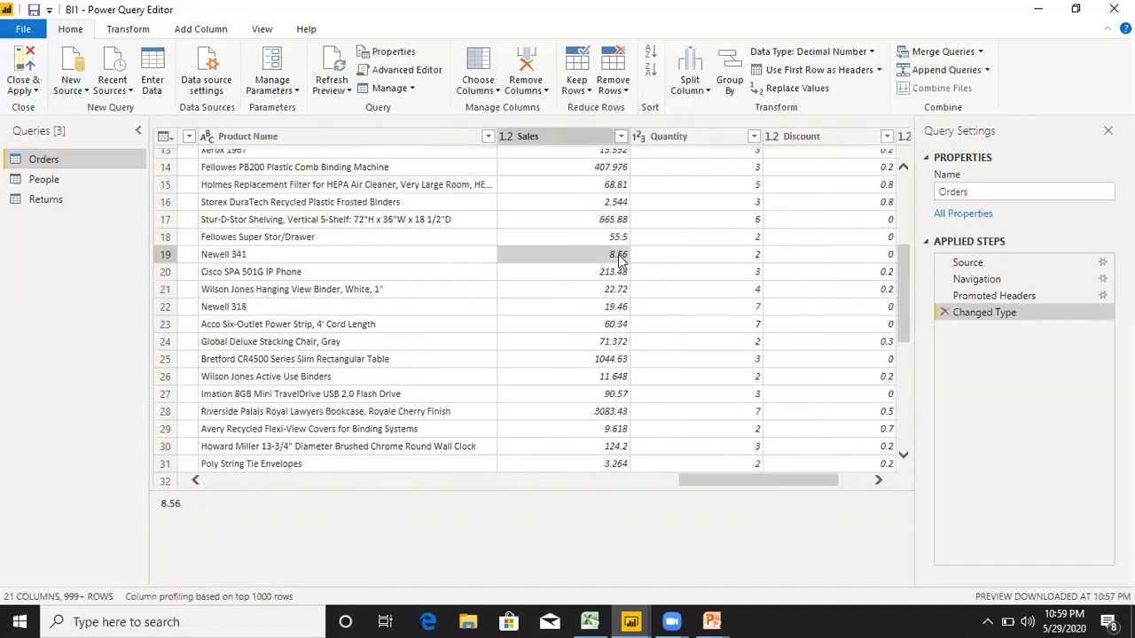
click(507, 140)
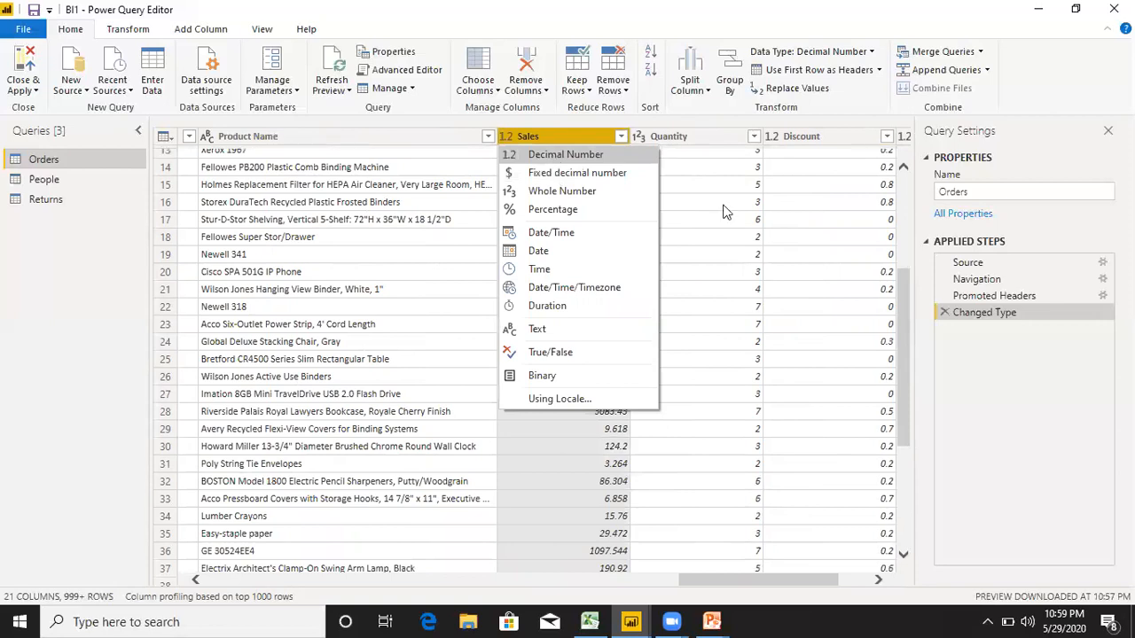
click(639, 137)
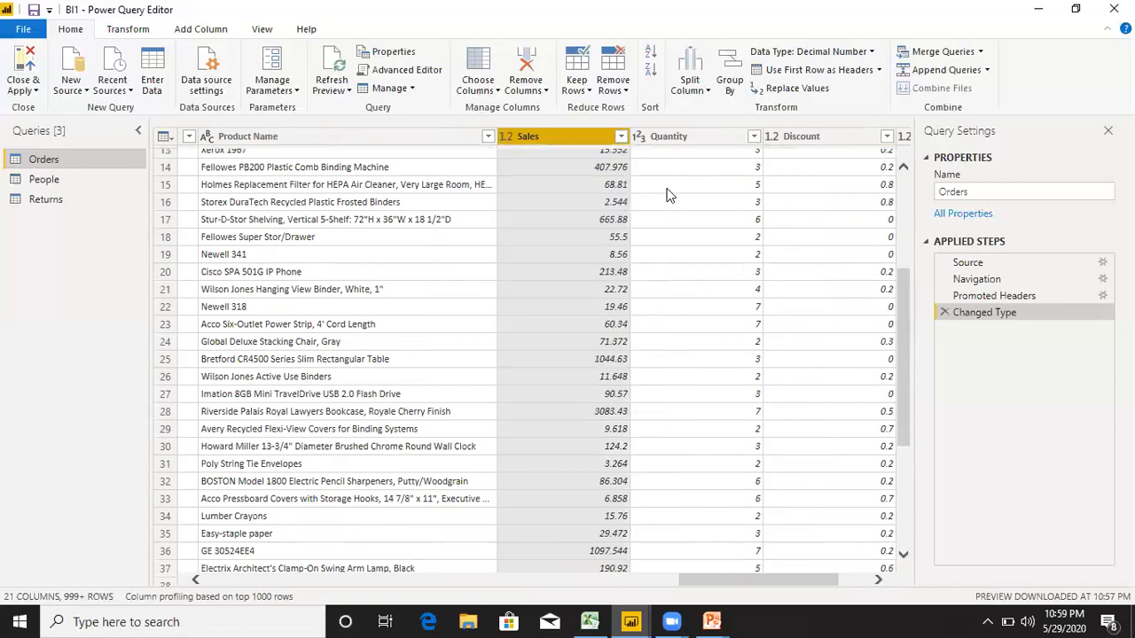
click(639, 138)
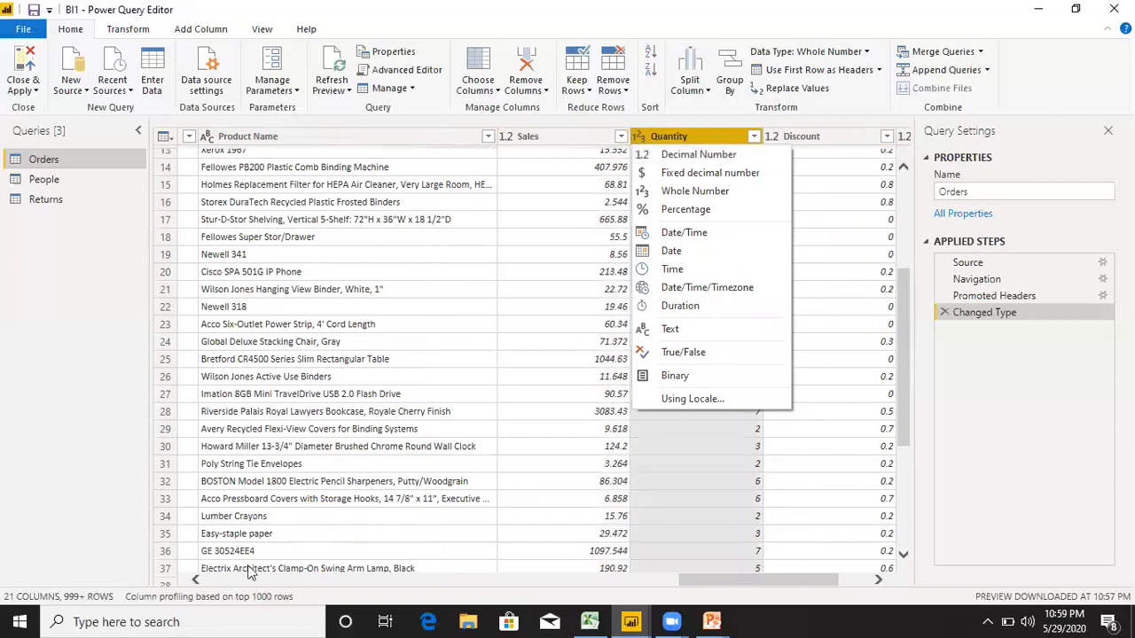
click(701, 569)
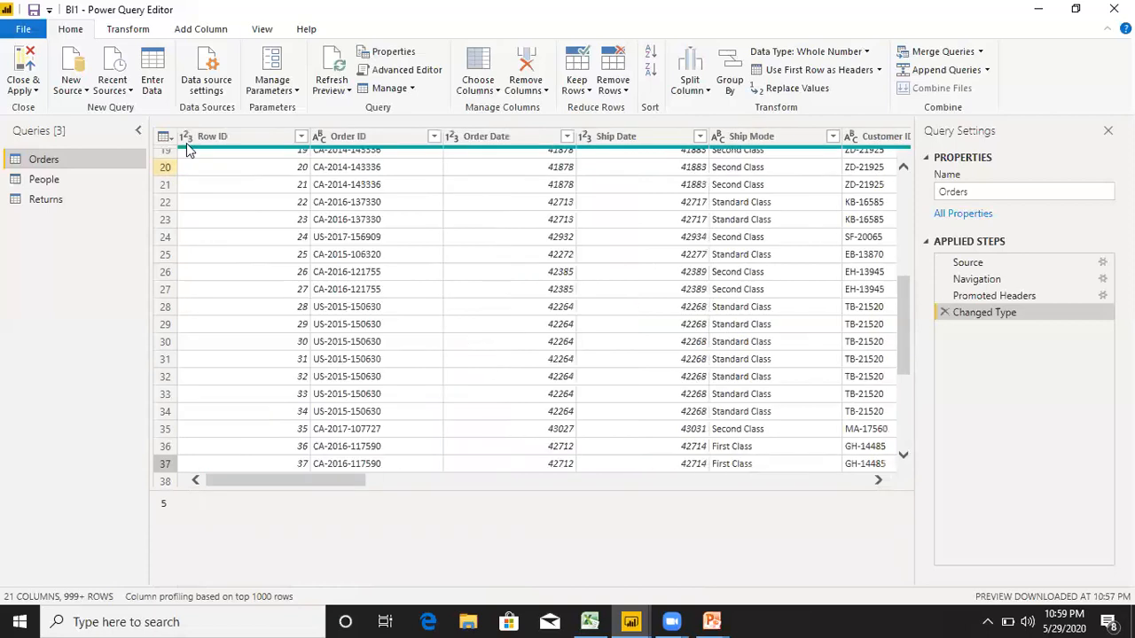
Check the data type choices for the Row ID and Order Date columns of the Orders query.
click(187, 139)
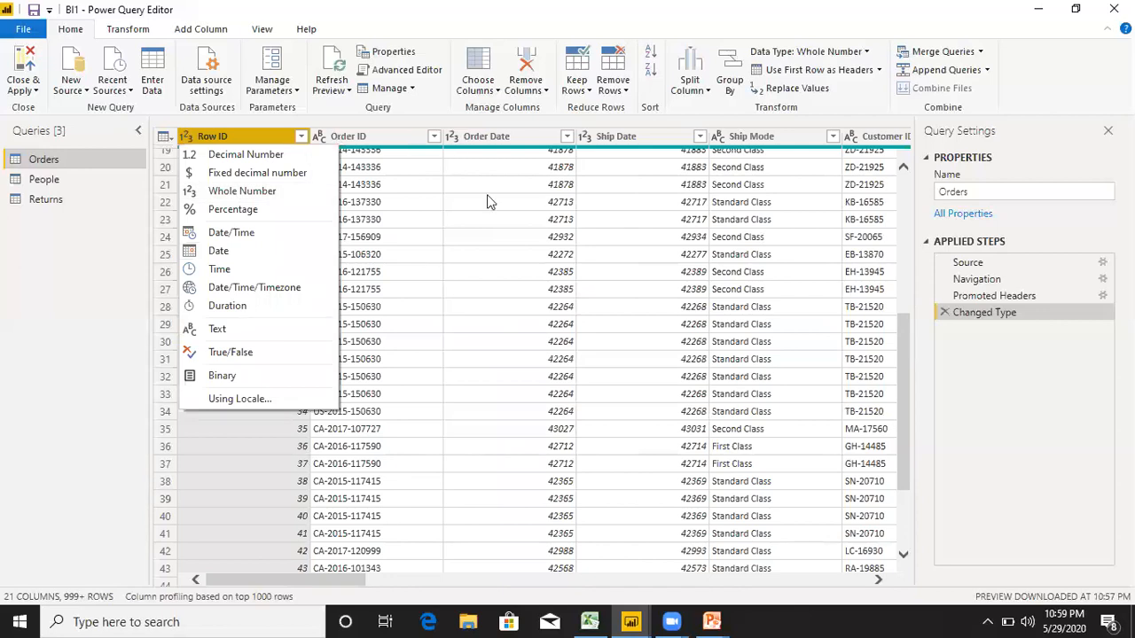
click(454, 137)
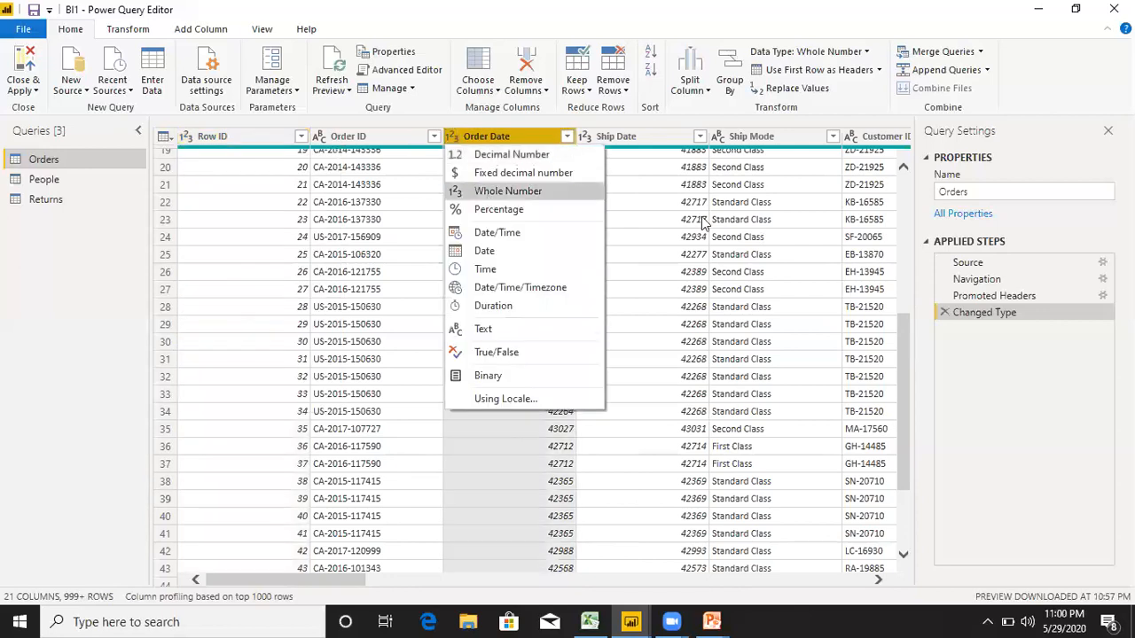
click(793, 328)
Try to change the data type of the Quantity column in the Orders query, but cancel the type conversion.
drag(359, 480, 899, 484)
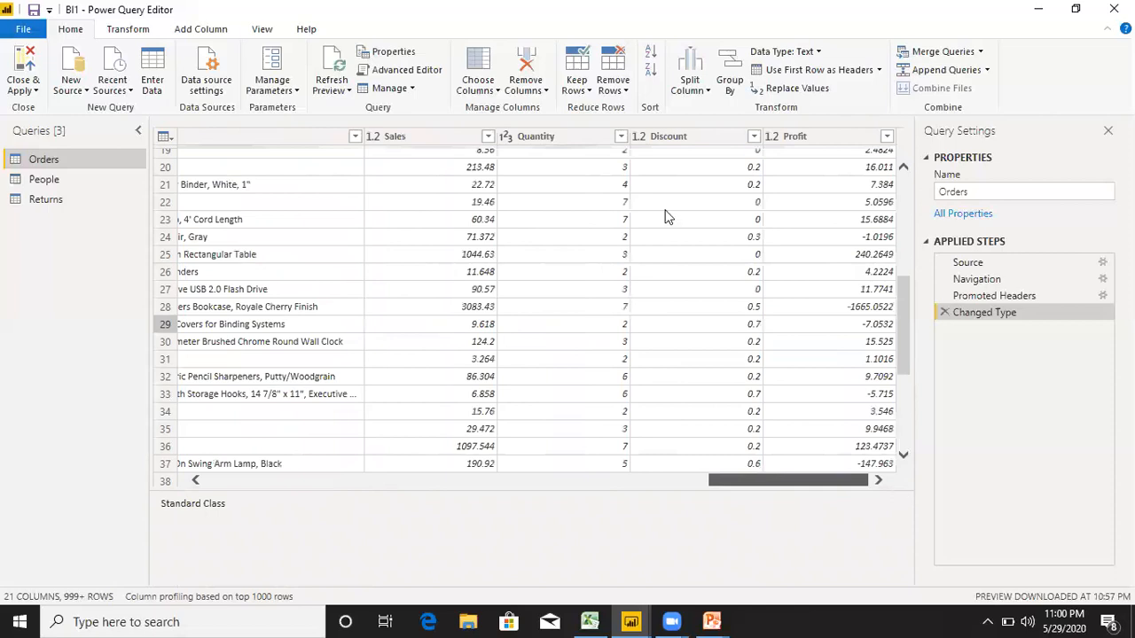
click(612, 138)
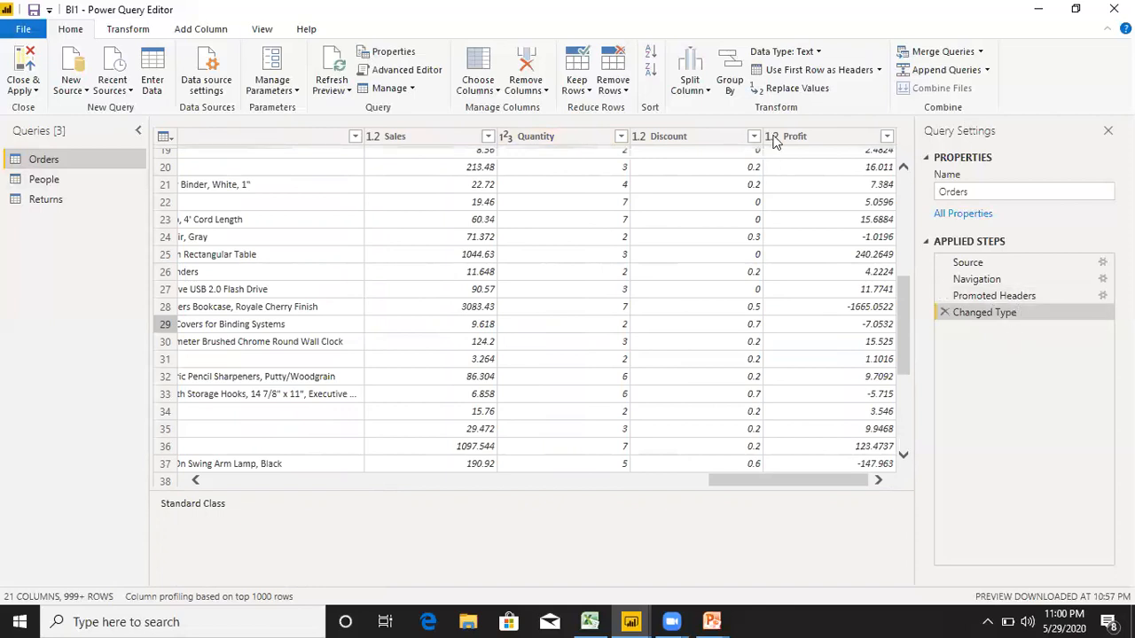
click(513, 142)
click(507, 140)
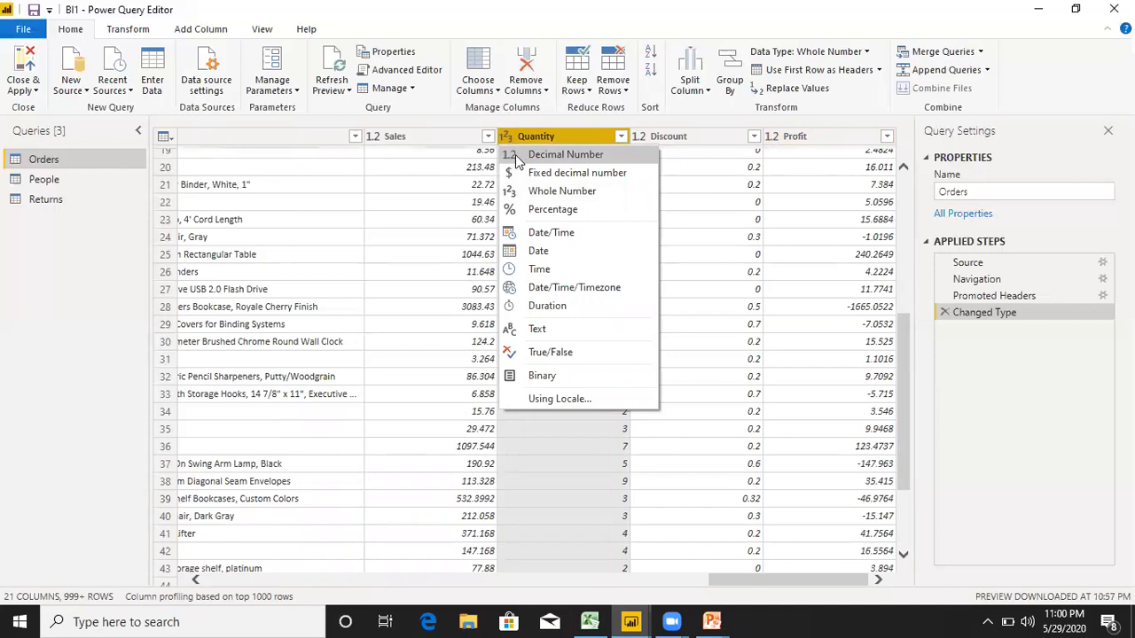
key(Escape)
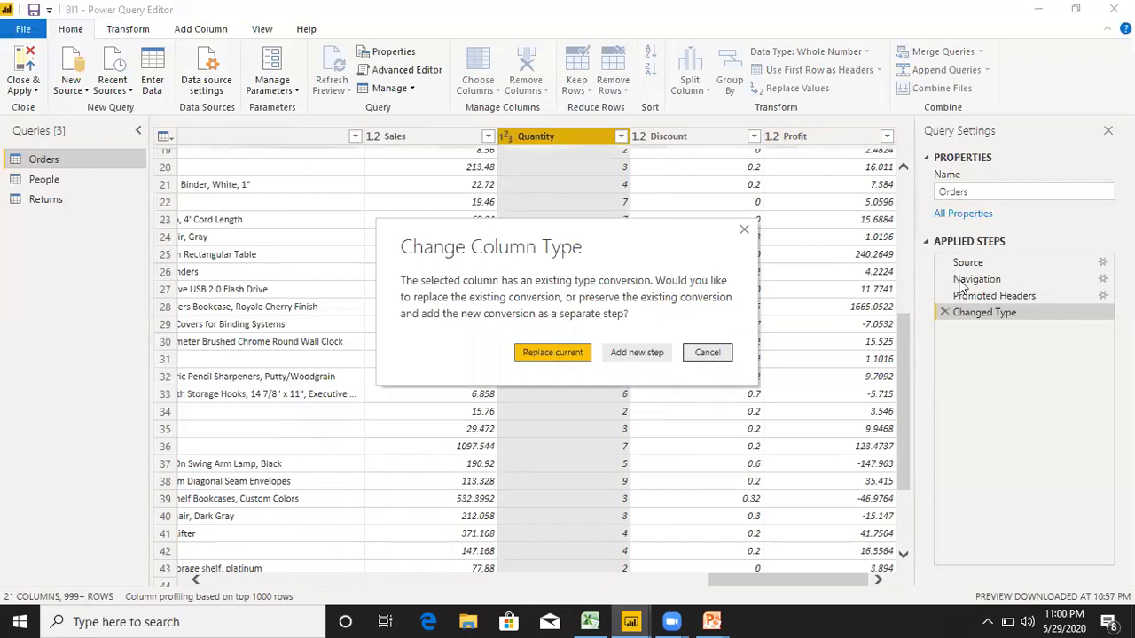
click(708, 353)
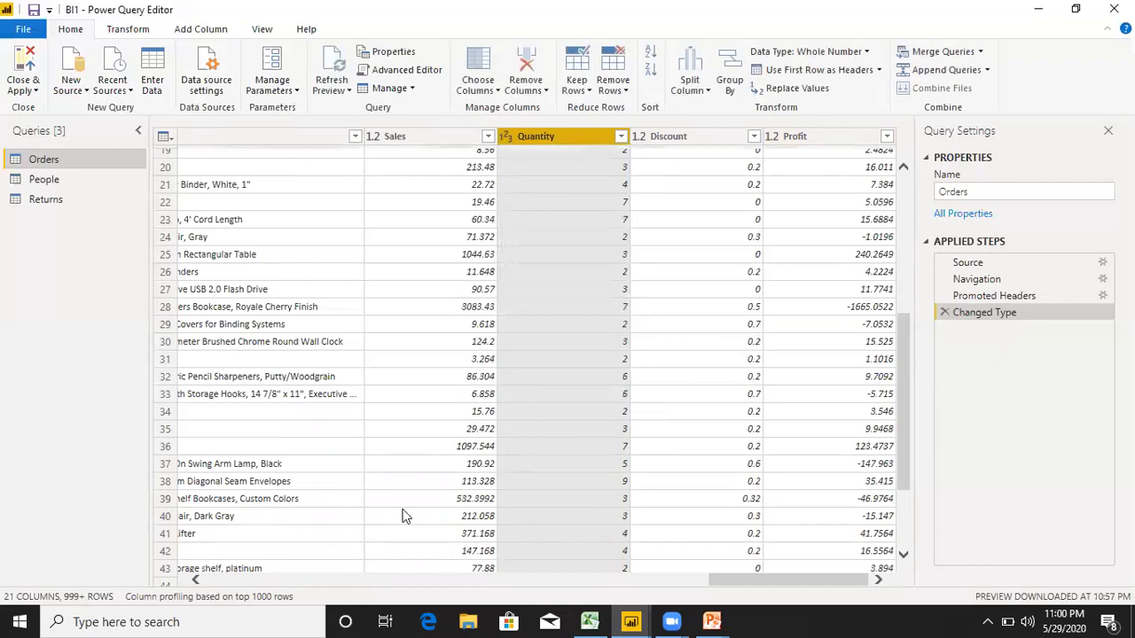
Compare the column headers of the Orders query with those of the People query.
click(400, 578)
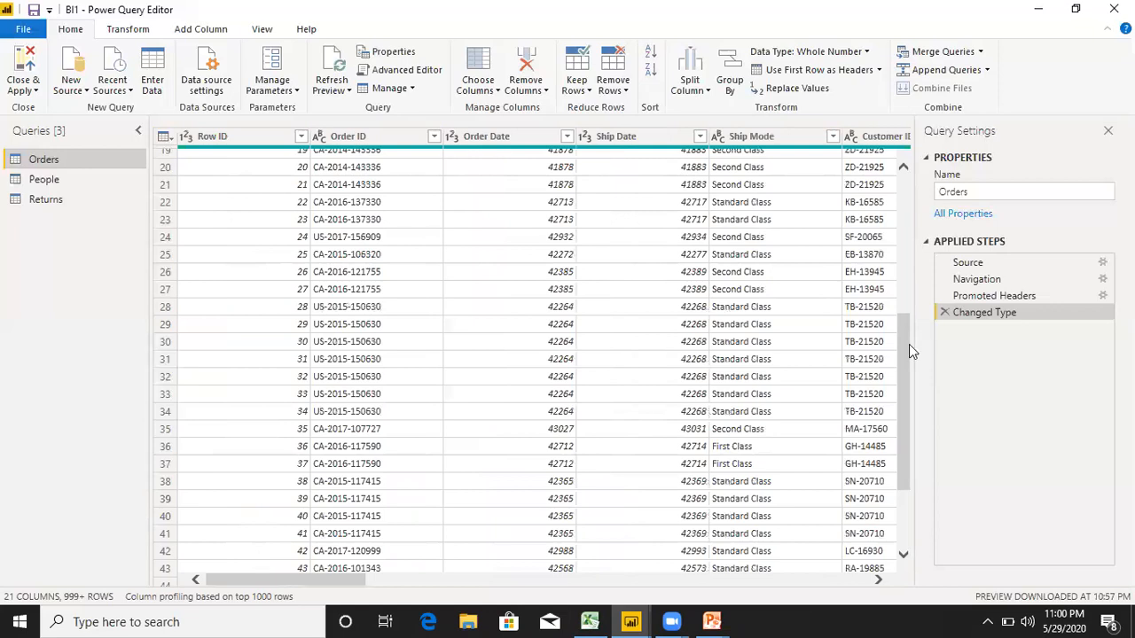
scroll(911, 353, down, 3)
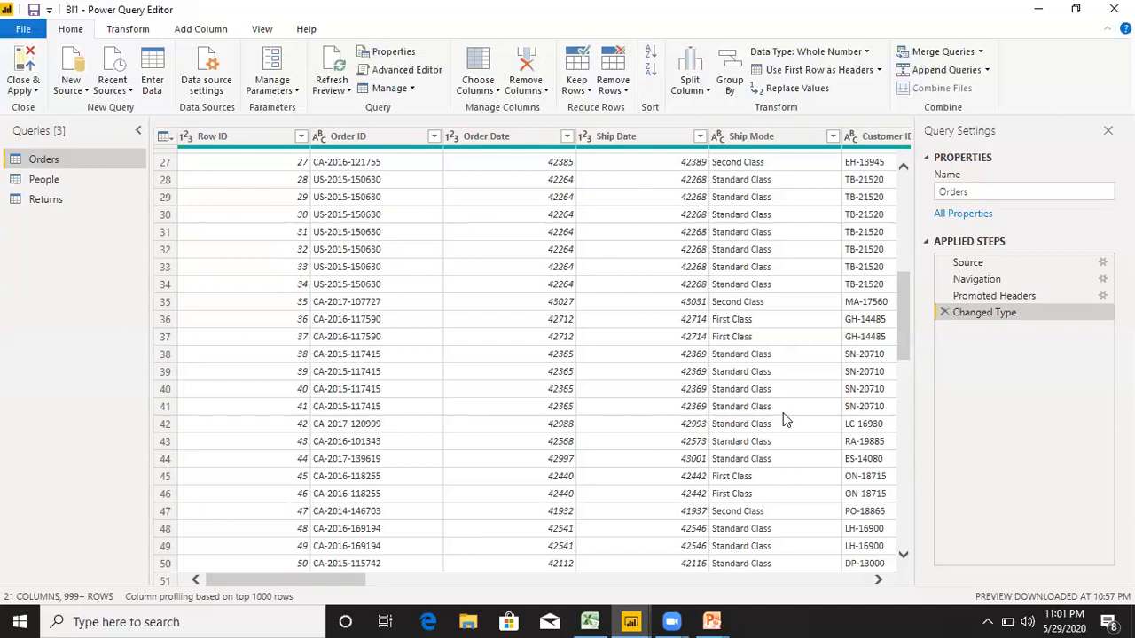
click(51, 181)
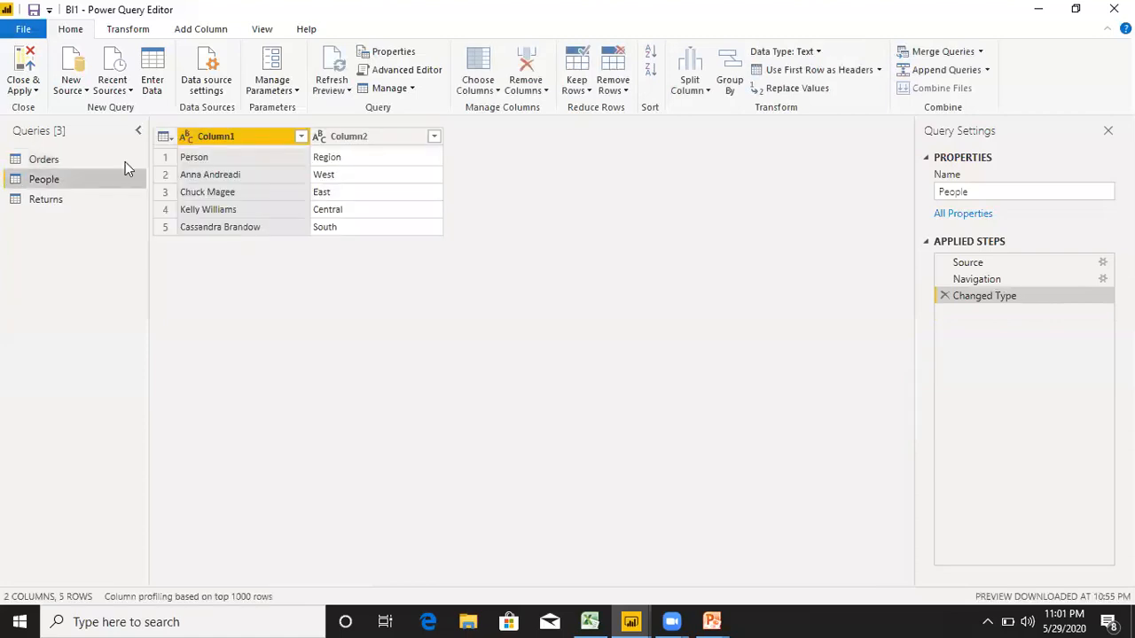
click(76, 163)
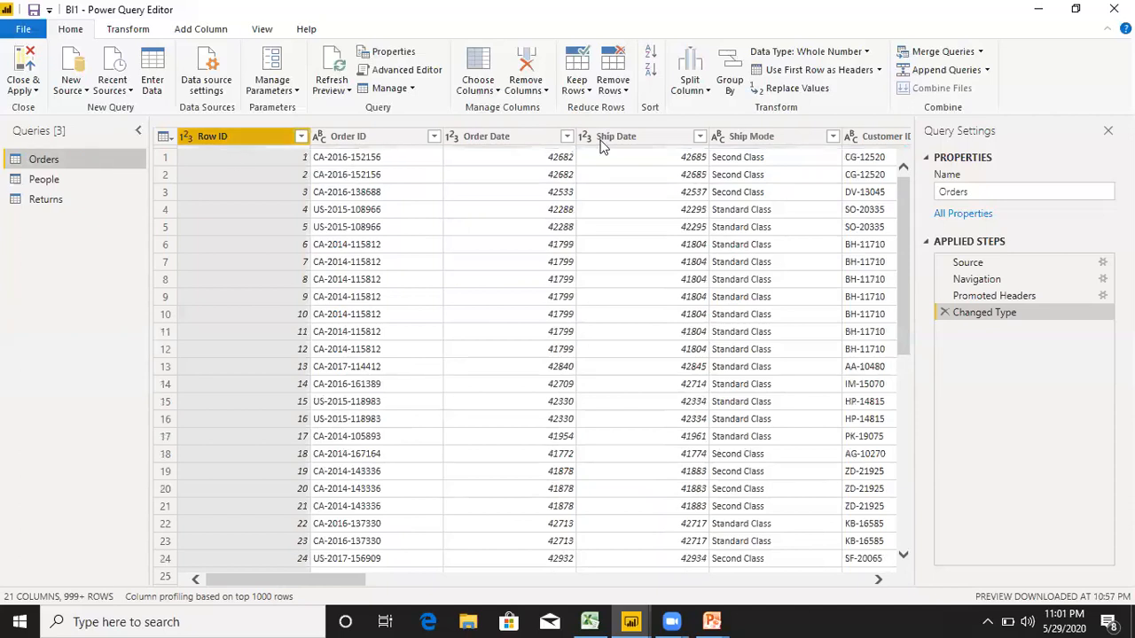
Promote the first row of the People query to column headers.
double_click(41, 182)
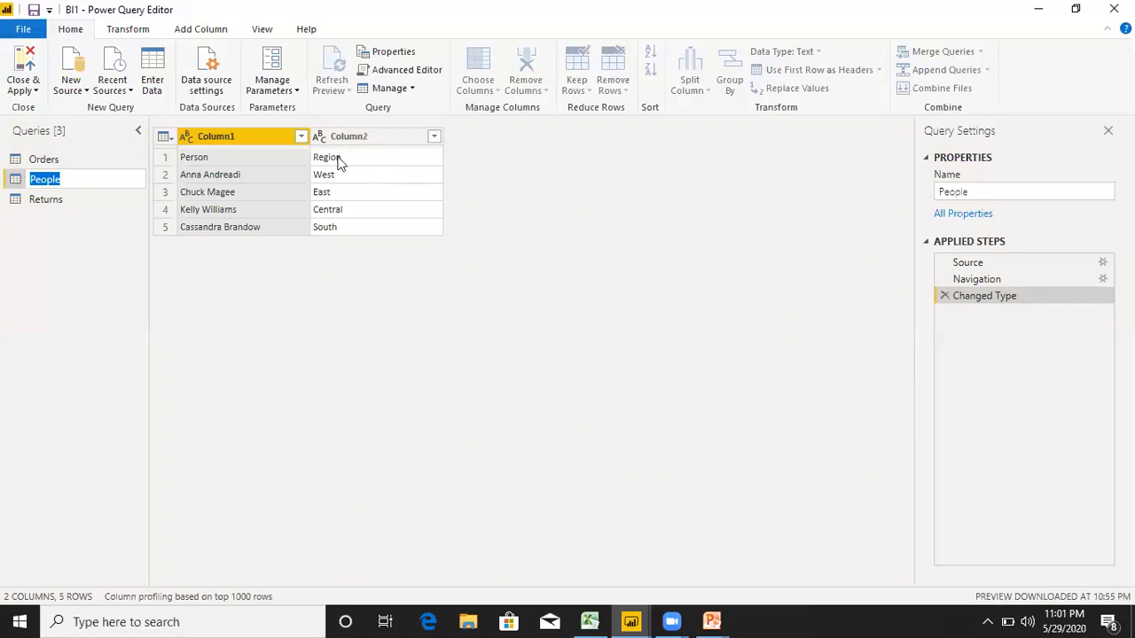
key(Return)
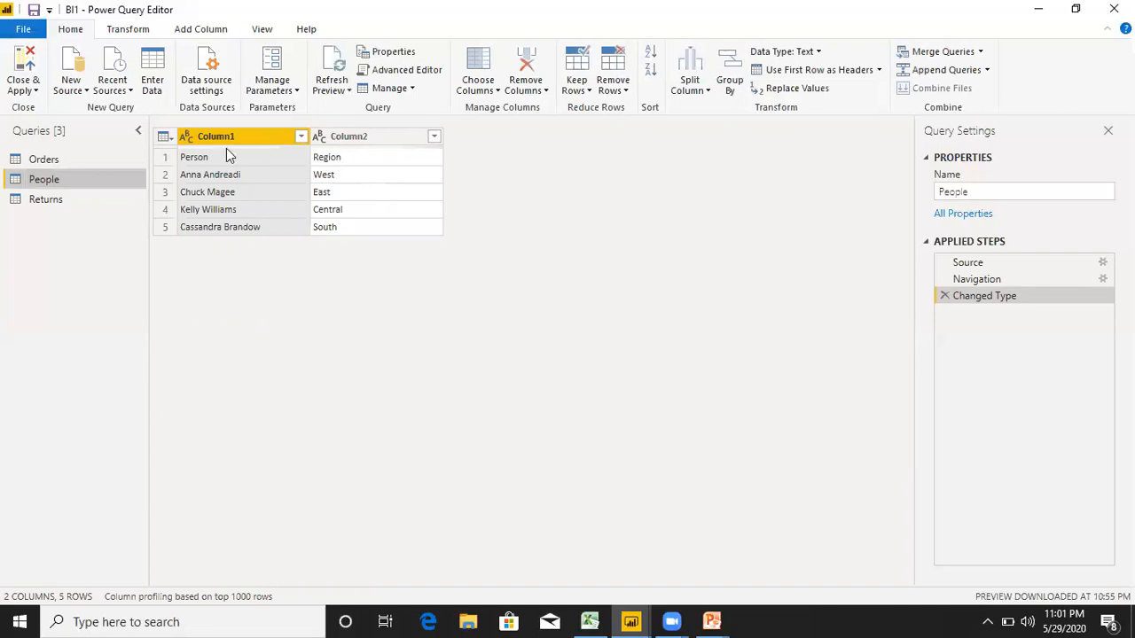
click(879, 71)
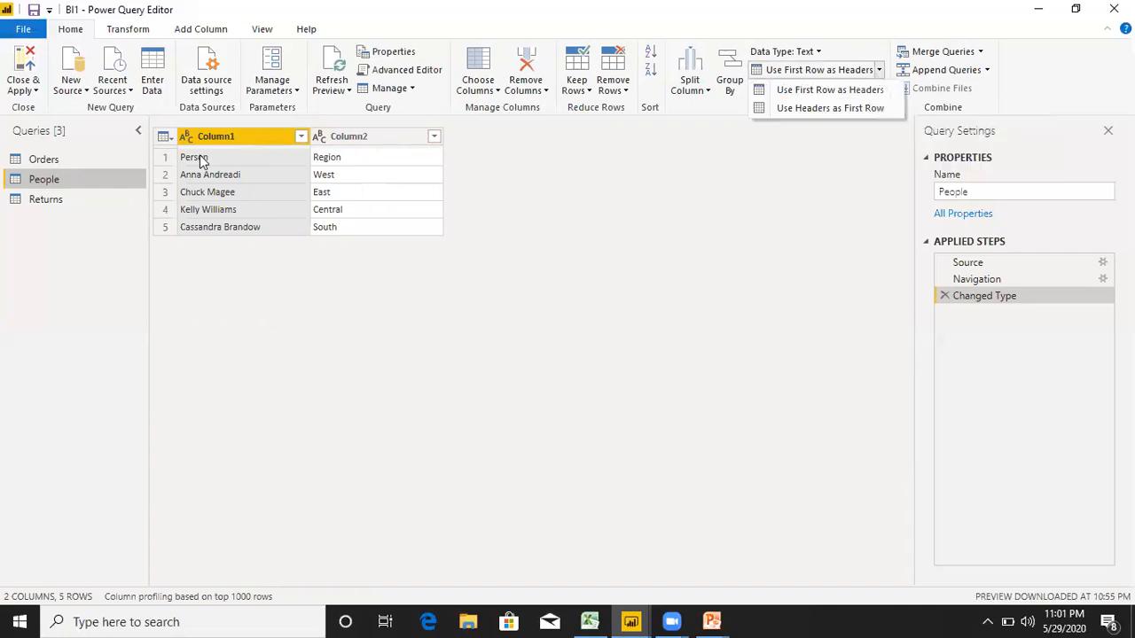
click(309, 156)
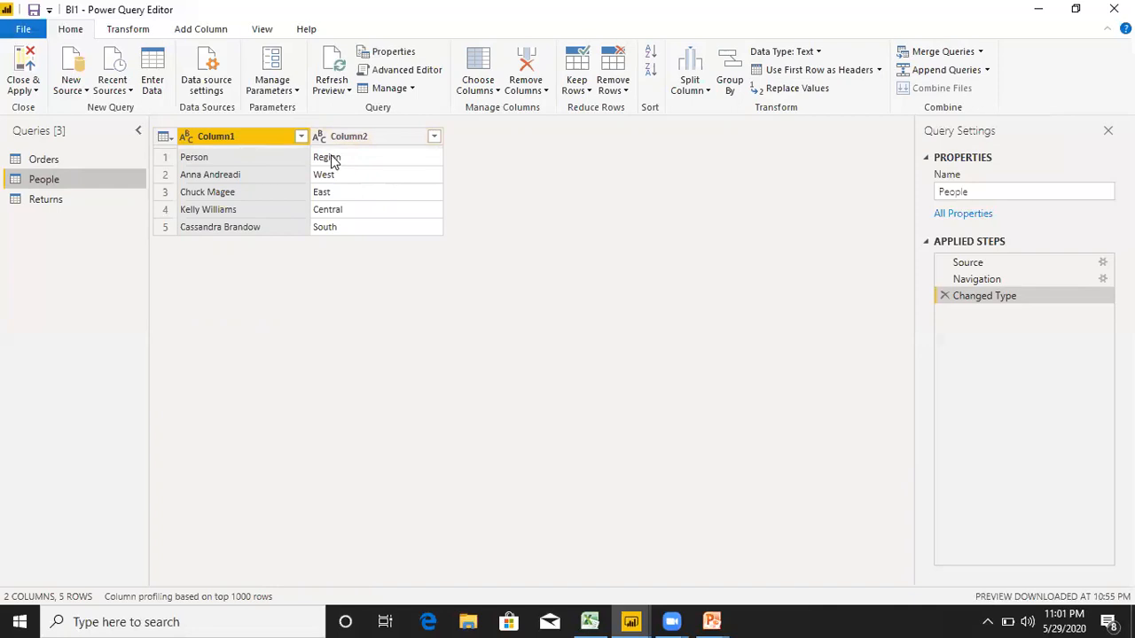
click(879, 70)
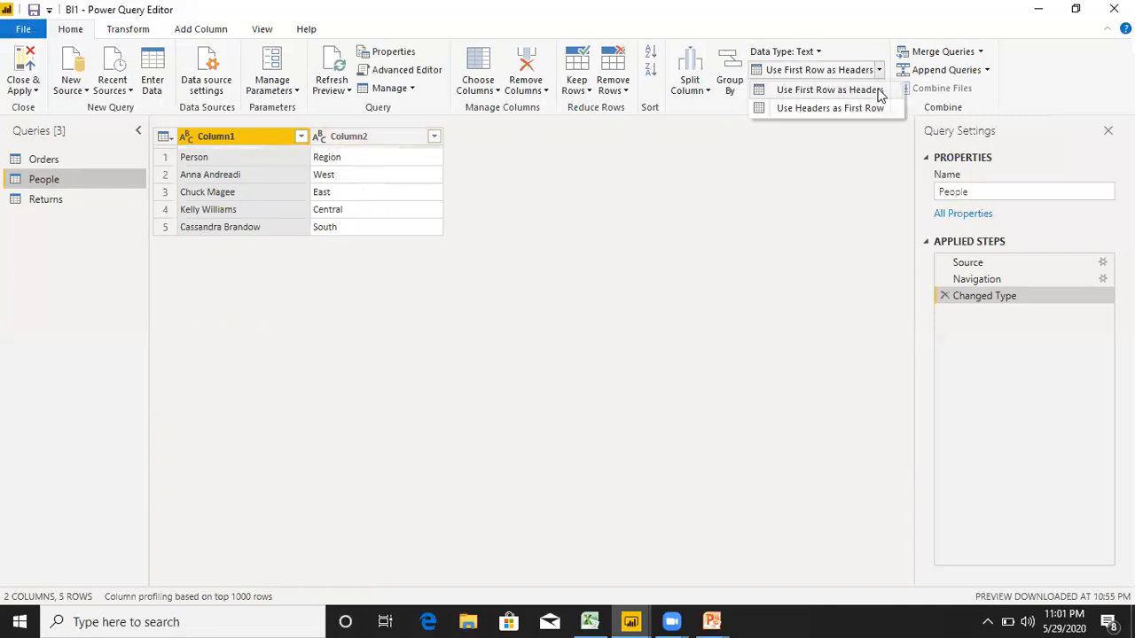
click(881, 93)
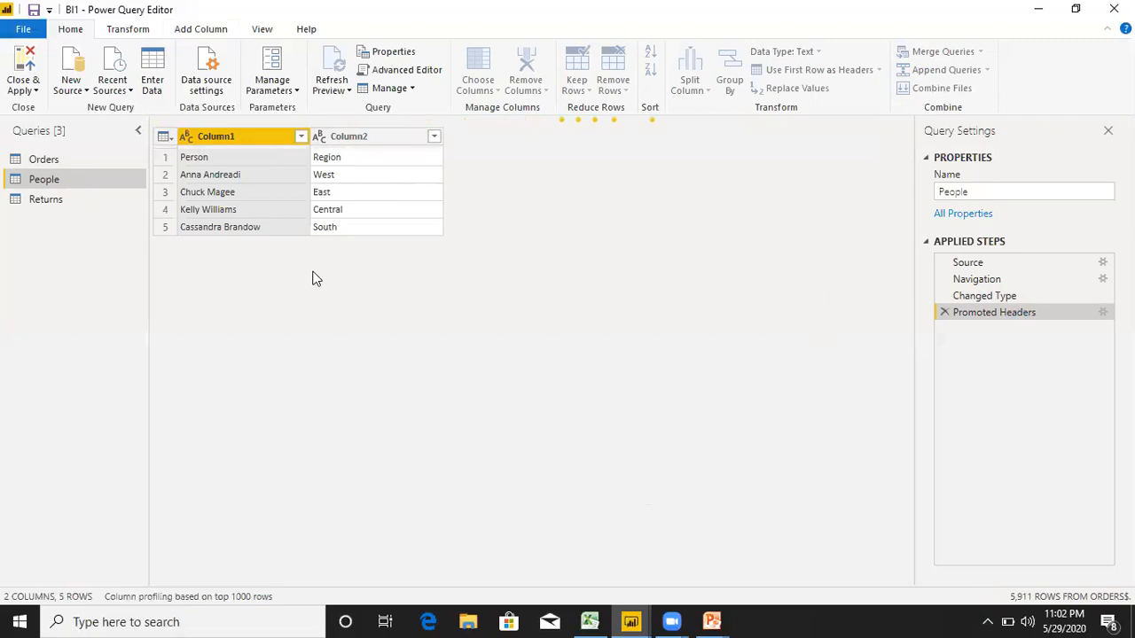
Switch to the Power BI Desktop report window and reopen the query editor for the existing queries.
key(alt+Tab)
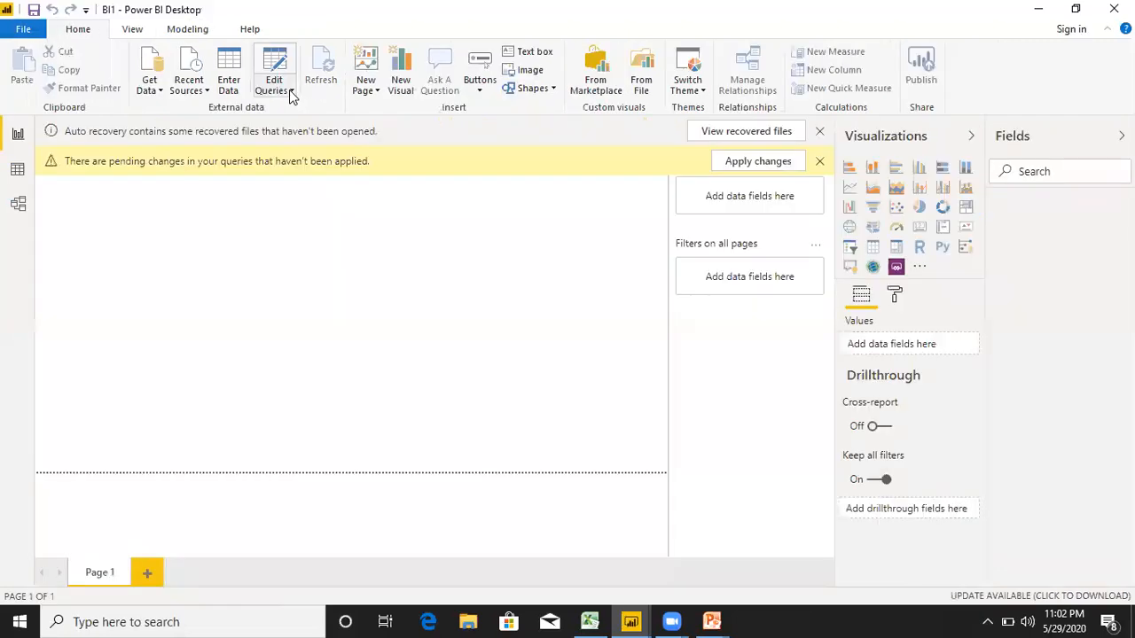
click(291, 91)
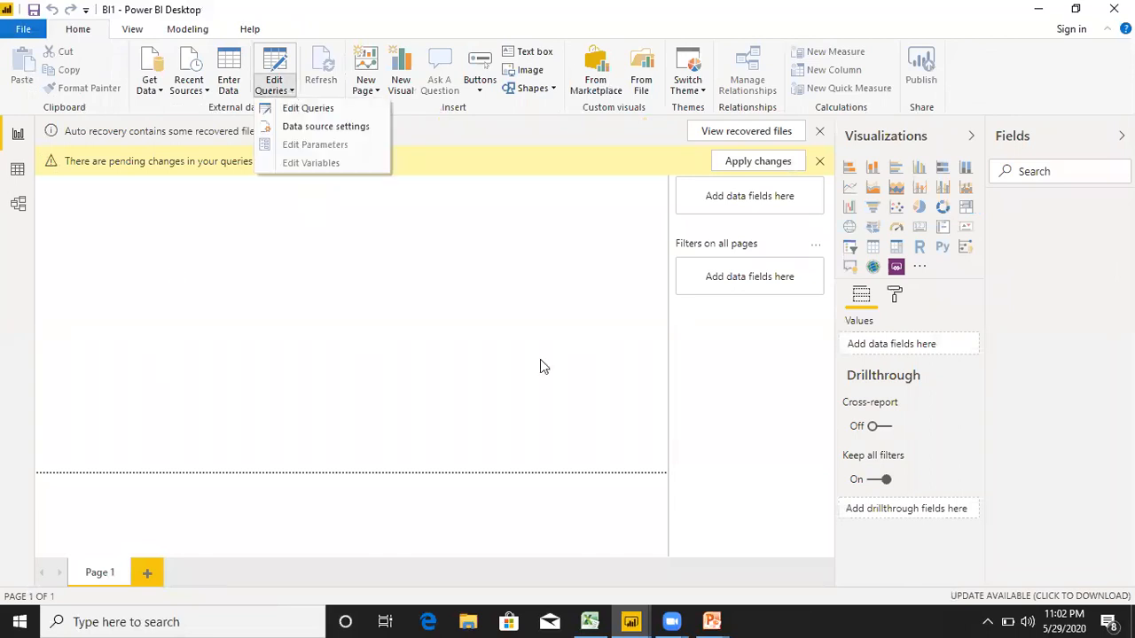
click(306, 115)
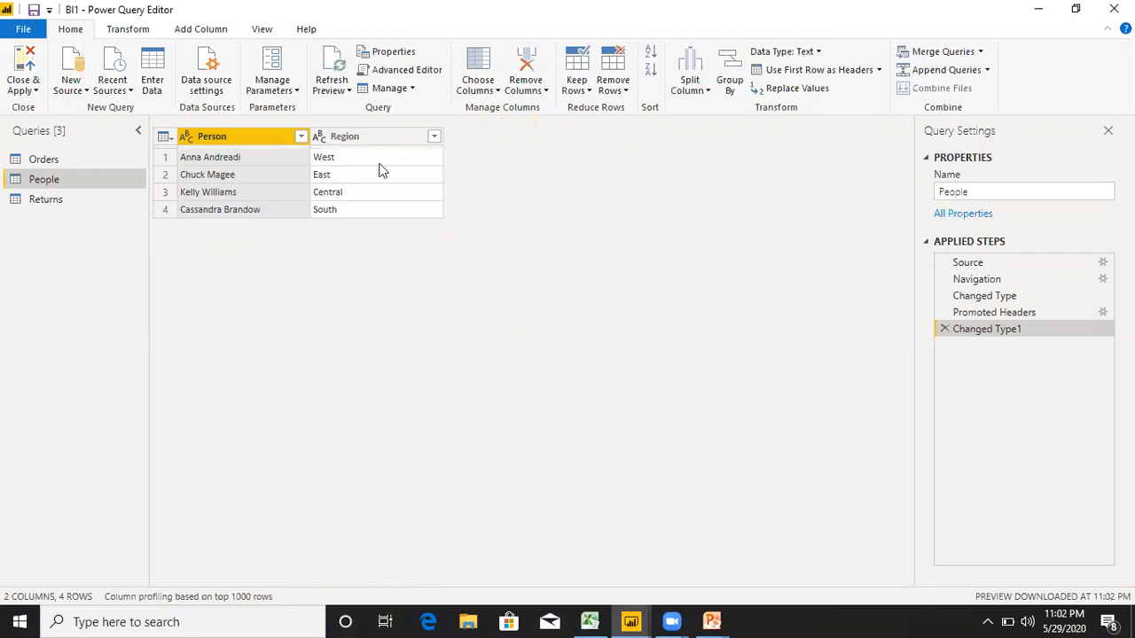
Promote the first row of the Returns query to column headers.
click(73, 201)
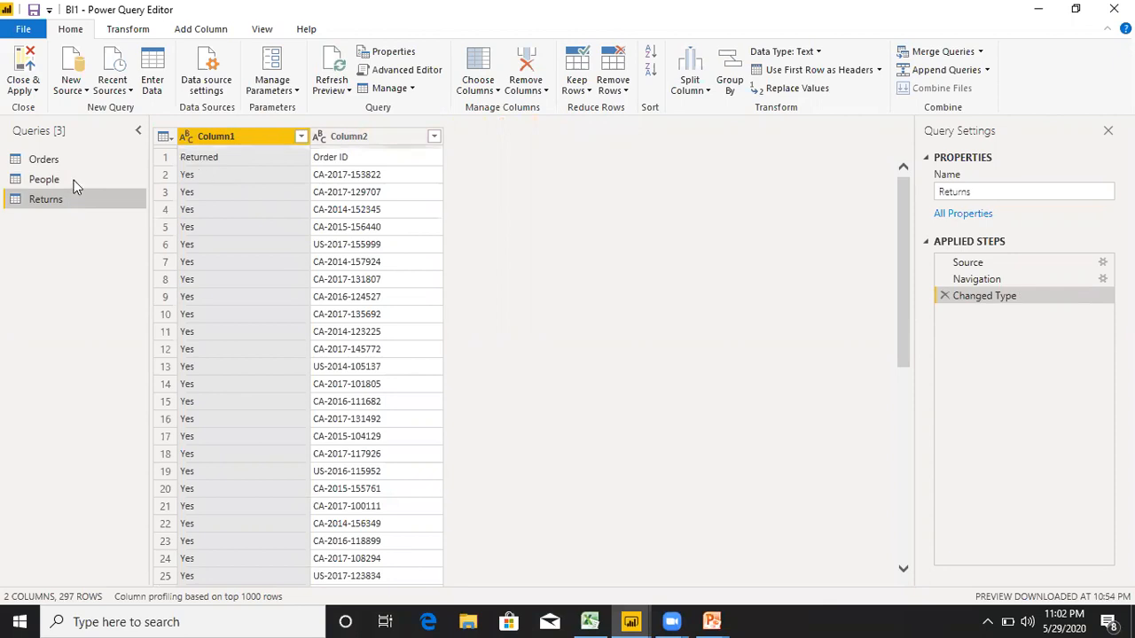
click(74, 180)
click(300, 167)
click(331, 159)
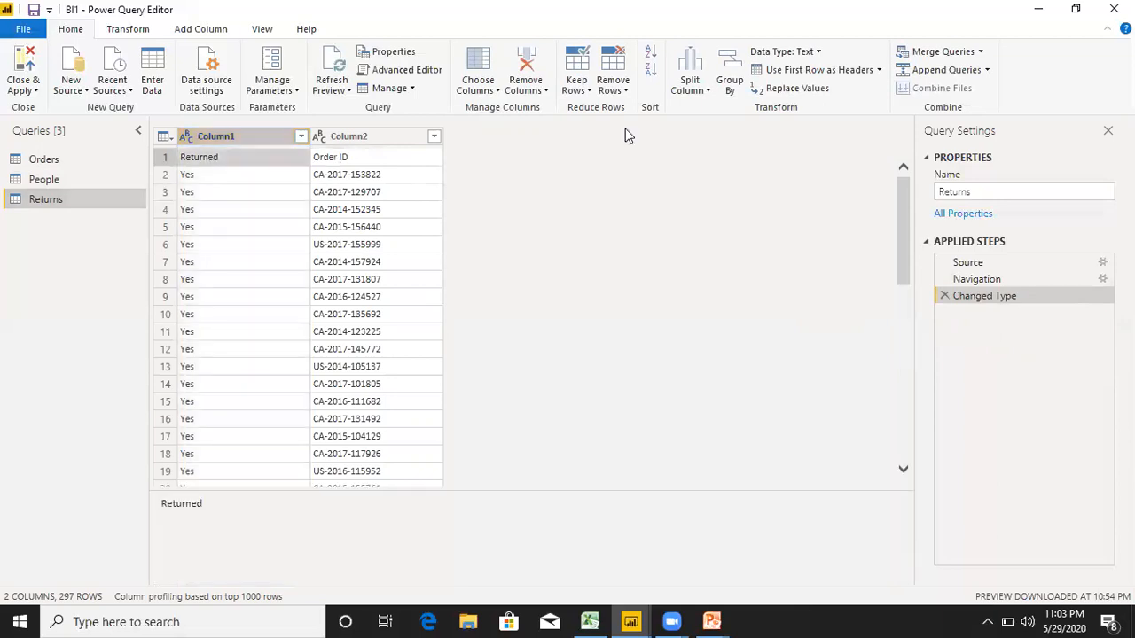
click(880, 70)
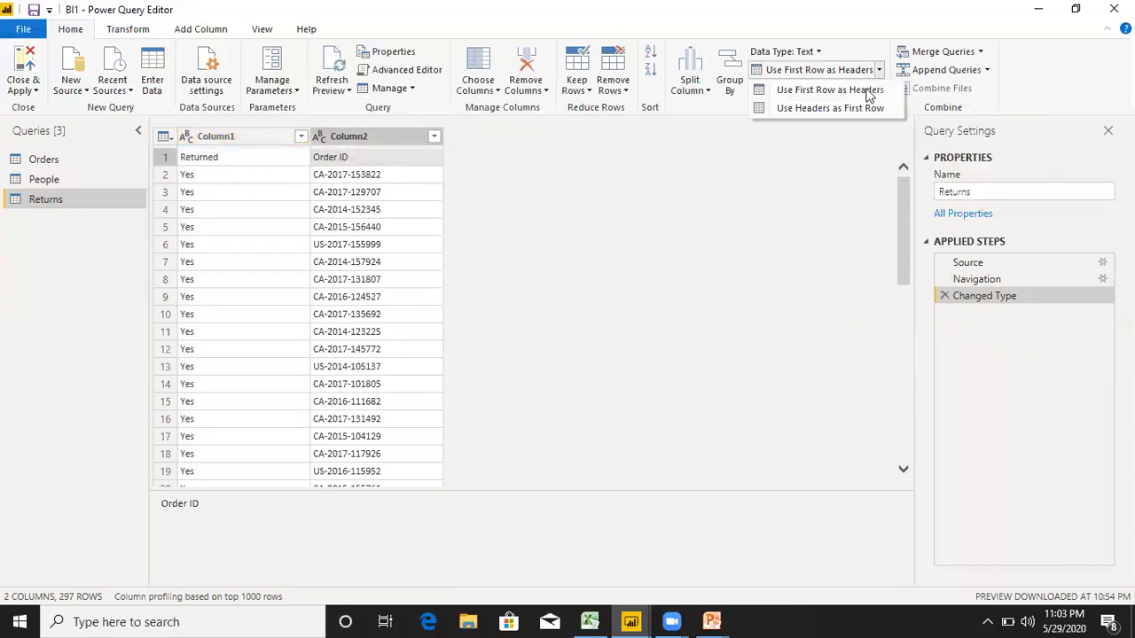
click(869, 92)
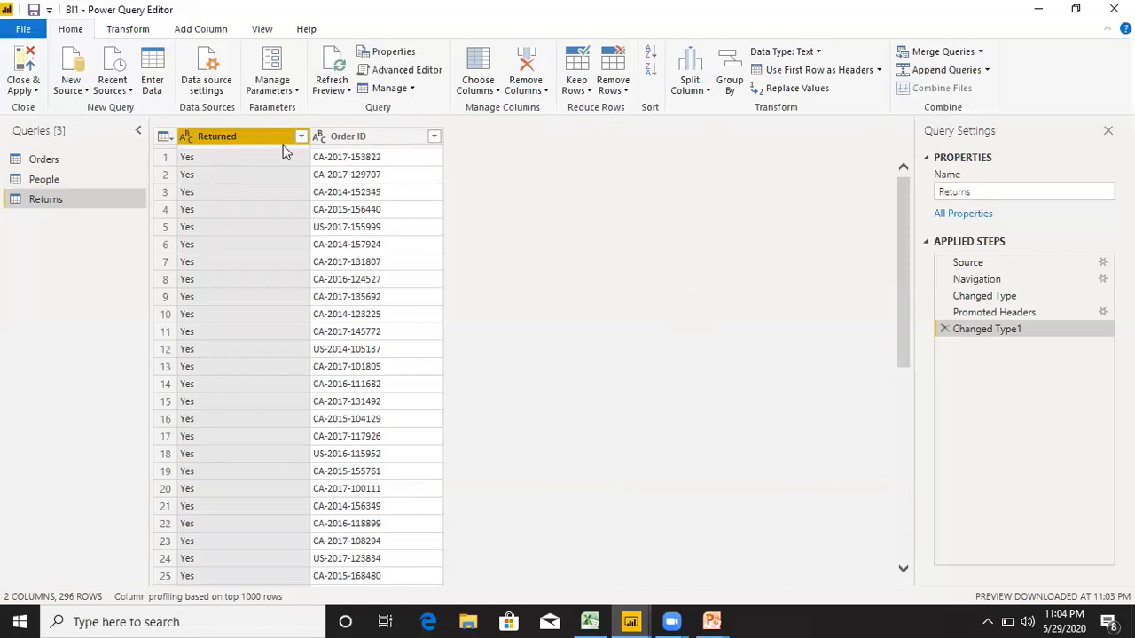
Close the query editor and apply the pending changes of all queries to the report.
click(35, 91)
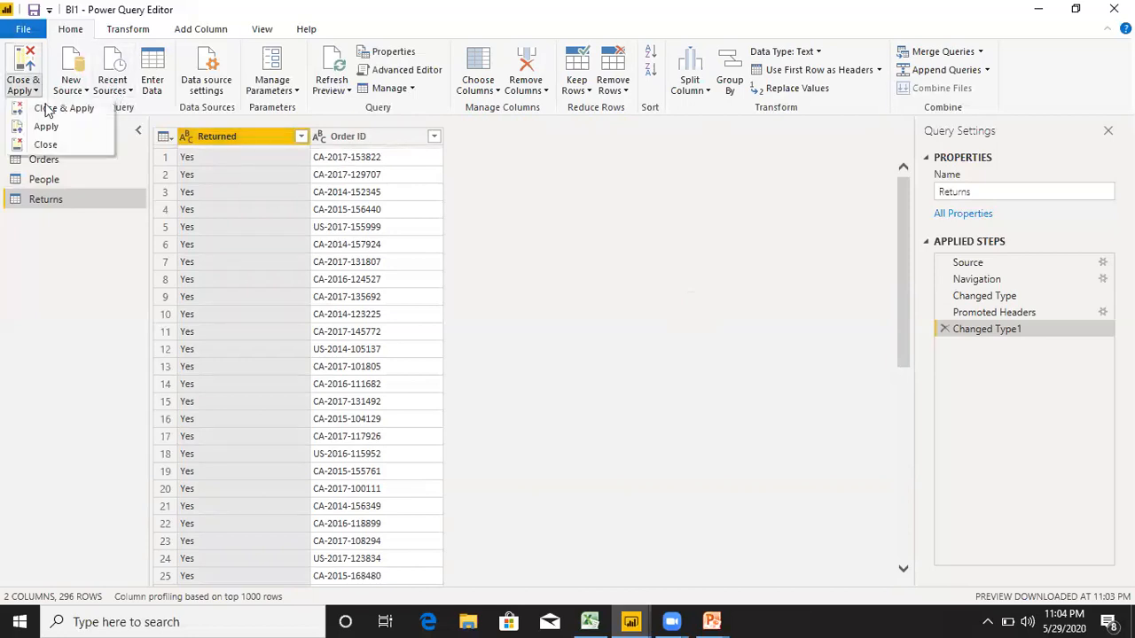
click(459, 194)
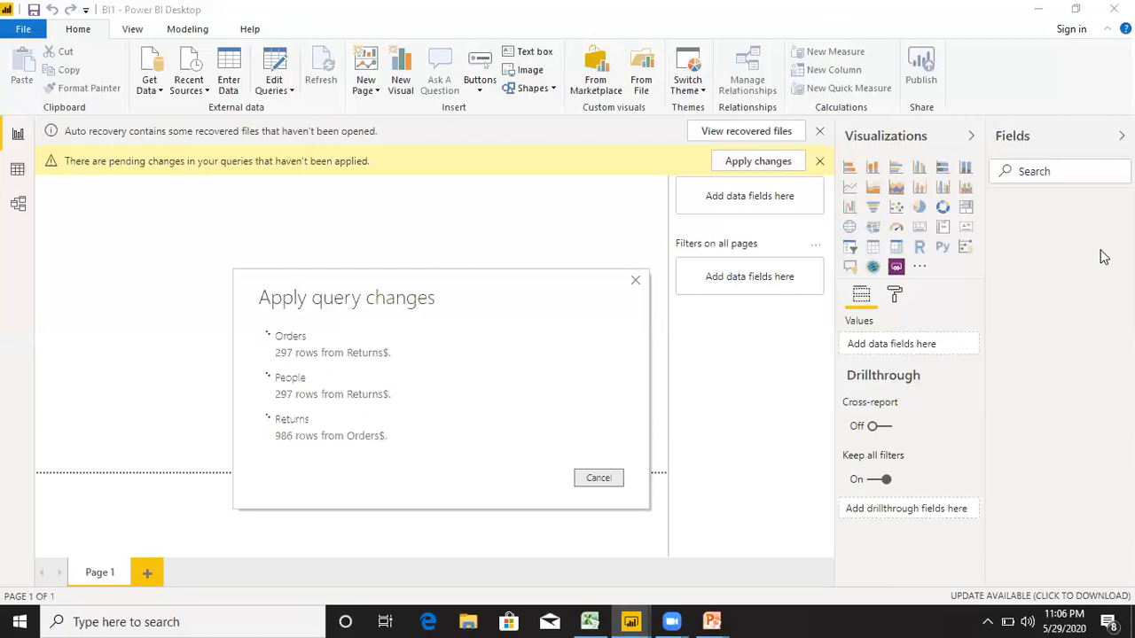
Switch to the Sample - Superstore workbook in Excel and select the State column on the Orders sheet to examine it.
click(589, 621)
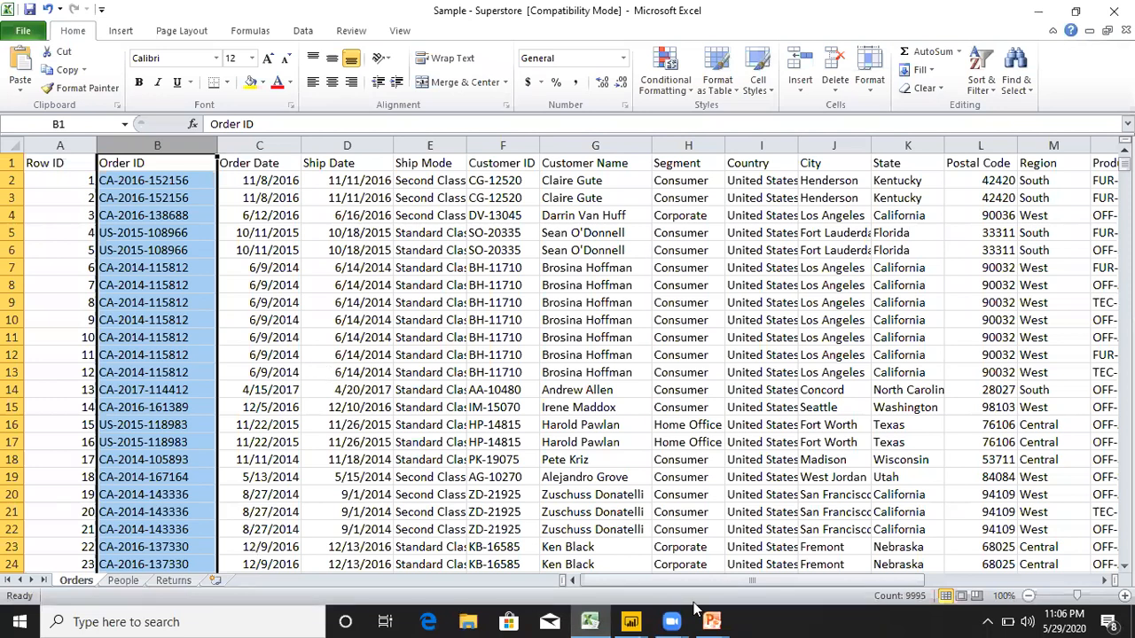
drag(781, 582, 215, 266)
drag(678, 584, 751, 581)
click(620, 142)
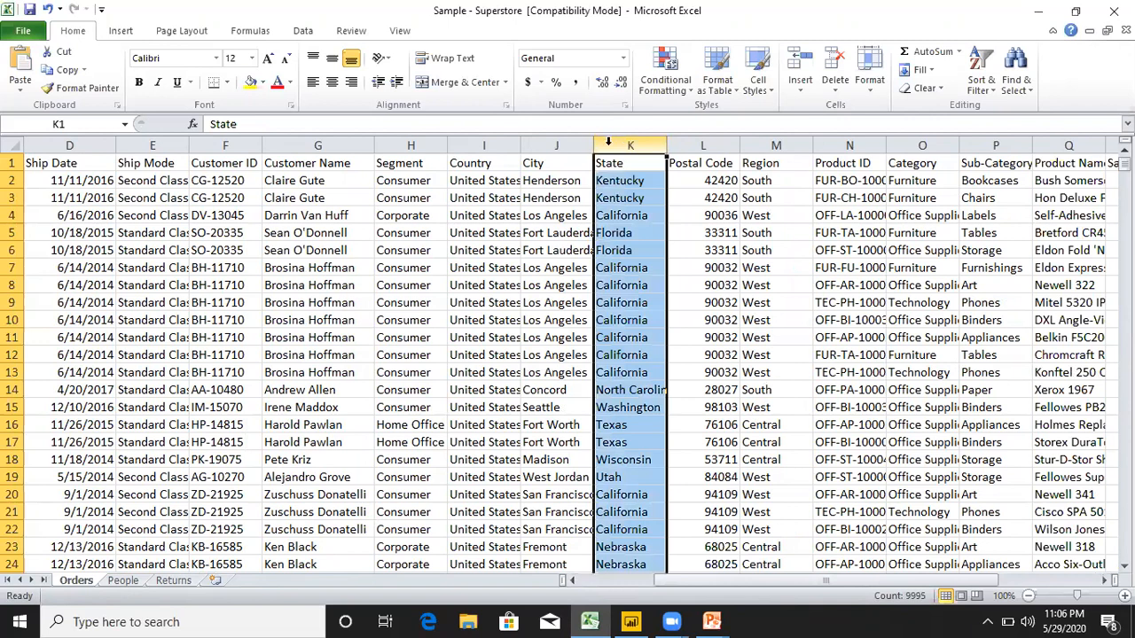
Examine the City, Country and State columns on the Orders sheet by selecting each in turn.
click(560, 142)
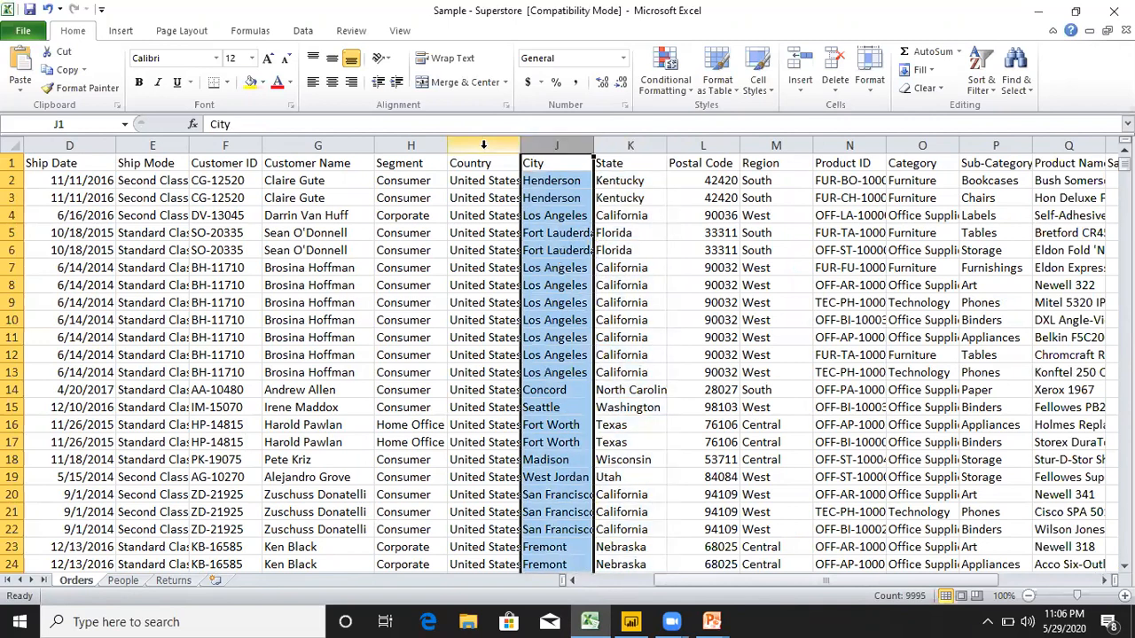
click(512, 144)
mouse_move(1125, 164)
mouse_down()
mouse_move(1124, 543)
mouse_move(1125, 160)
mouse_up()
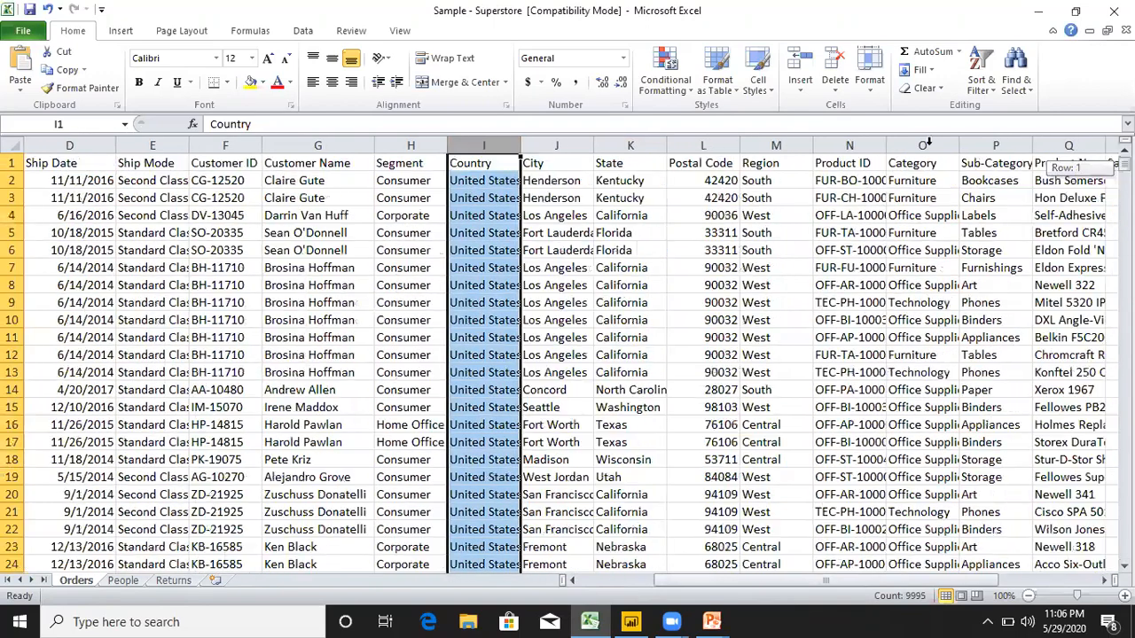
click(538, 145)
click(638, 145)
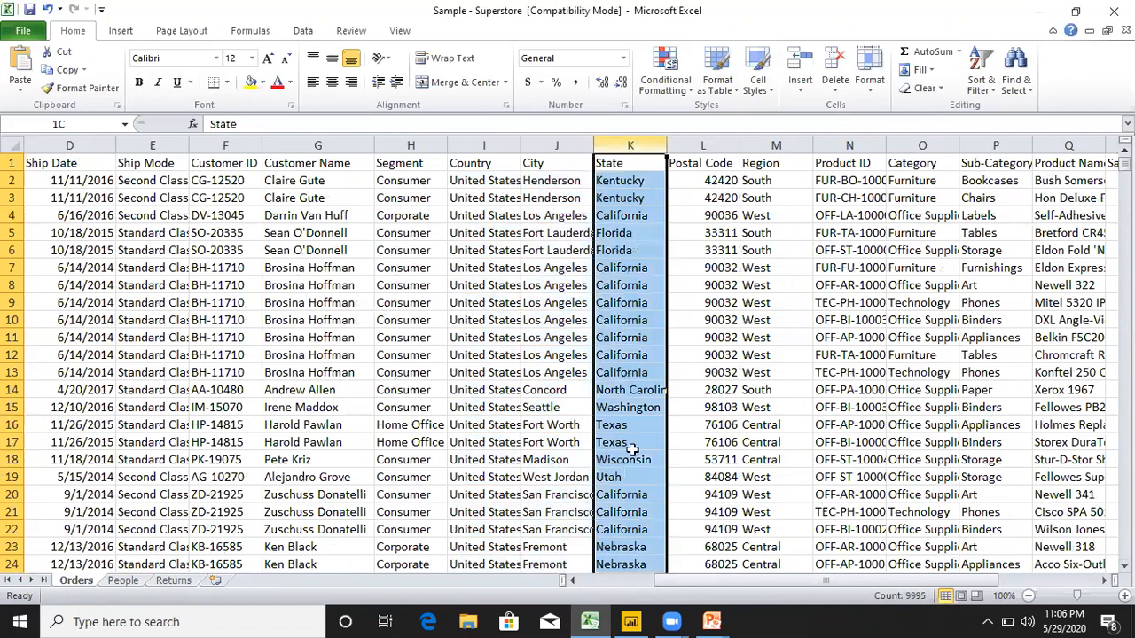
Compare the State column with the Sales, Quantity and Profit measure columns on the Orders sheet.
drag(755, 581, 803, 581)
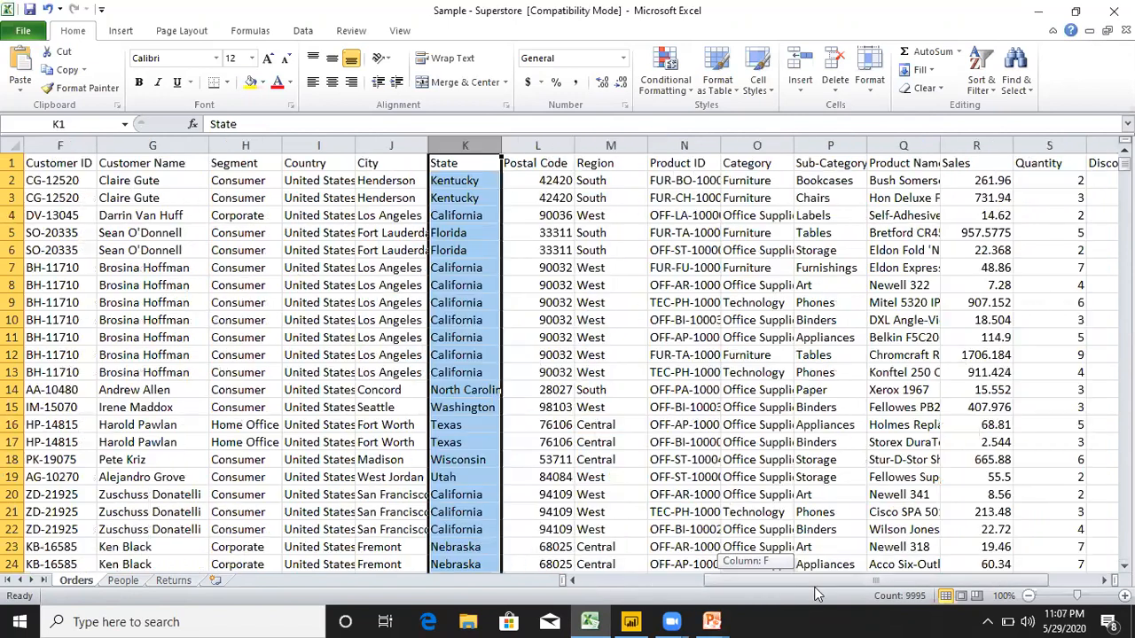
click(980, 144)
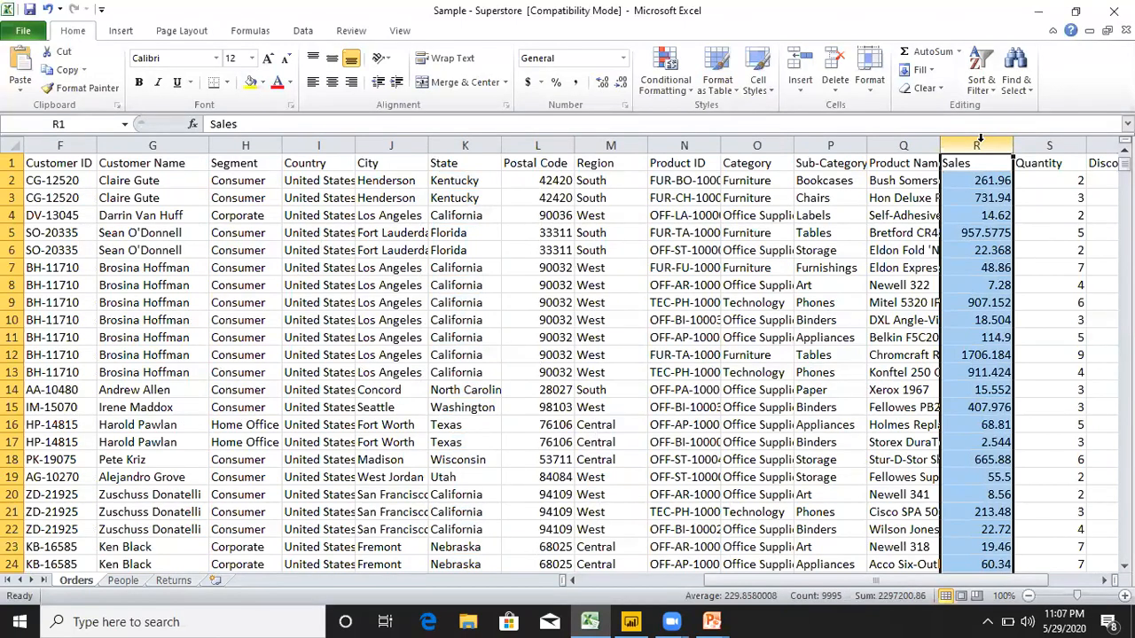
click(464, 144)
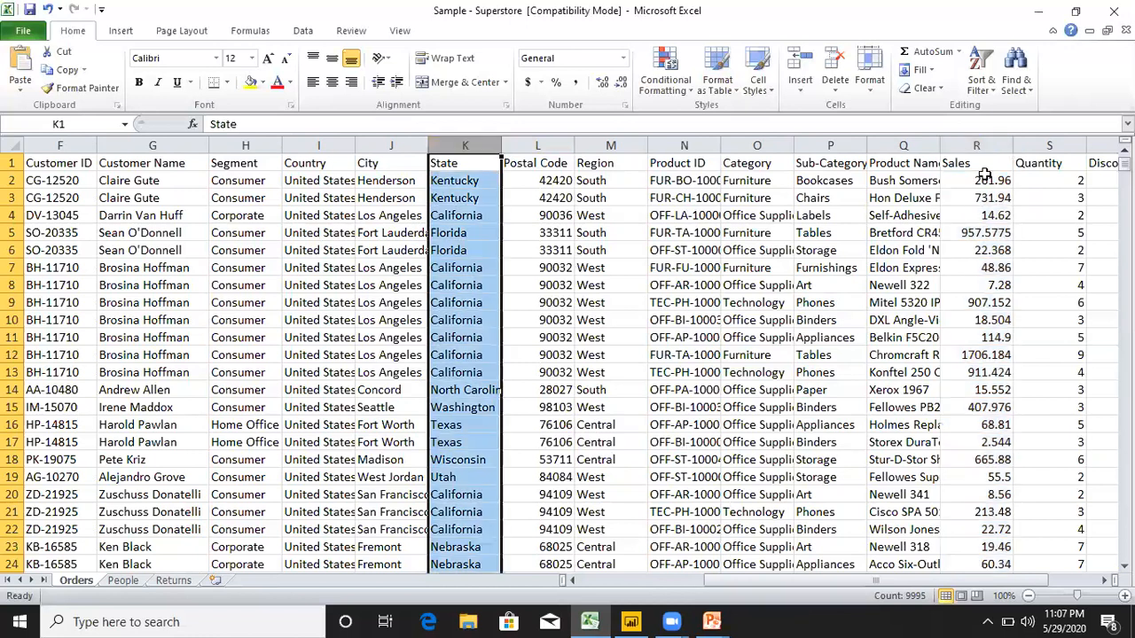
click(976, 144)
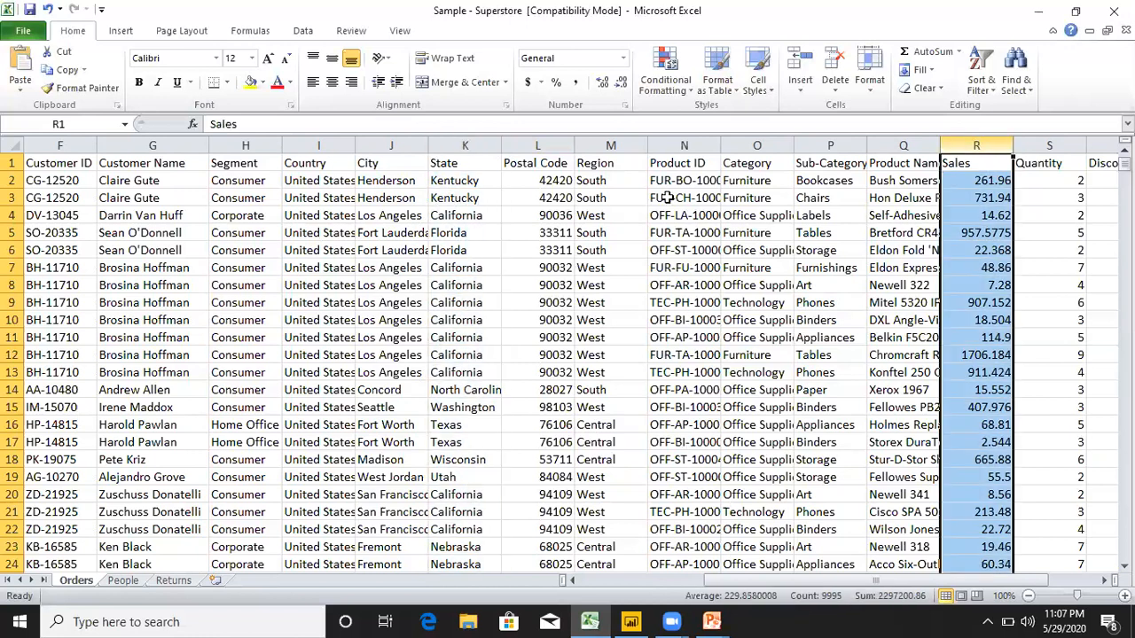
click(465, 144)
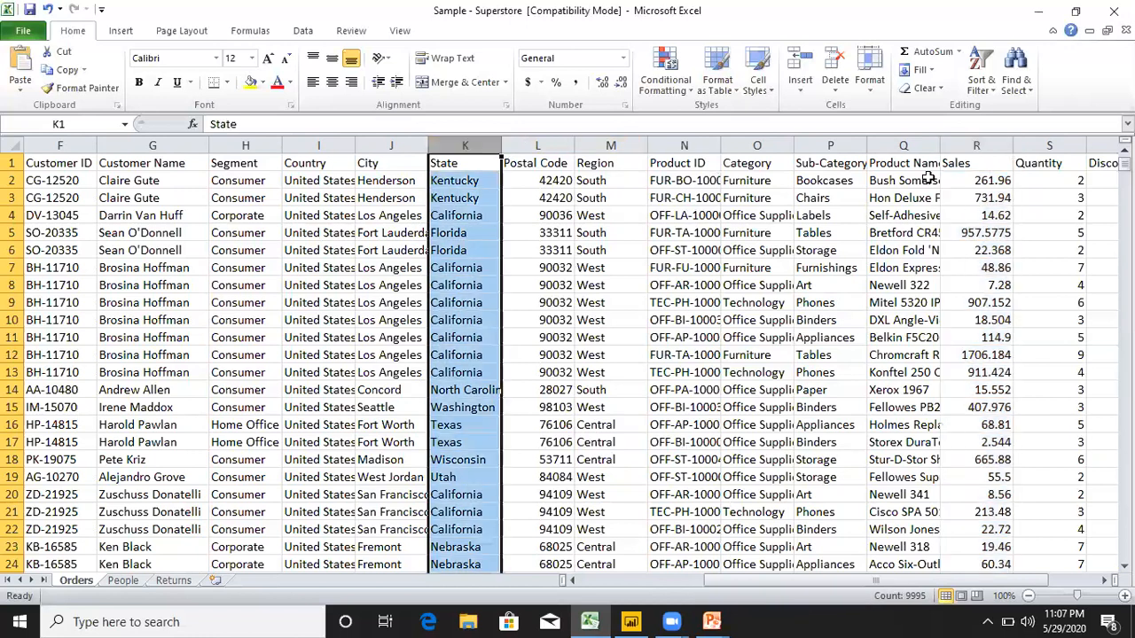
click(1049, 145)
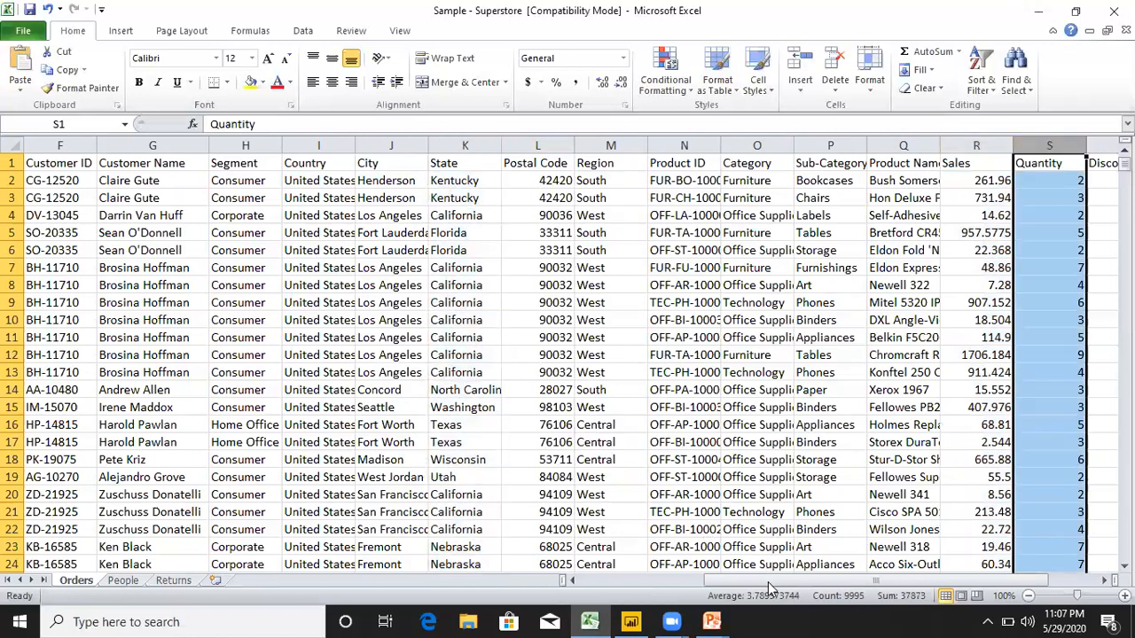
drag(770, 583, 880, 578)
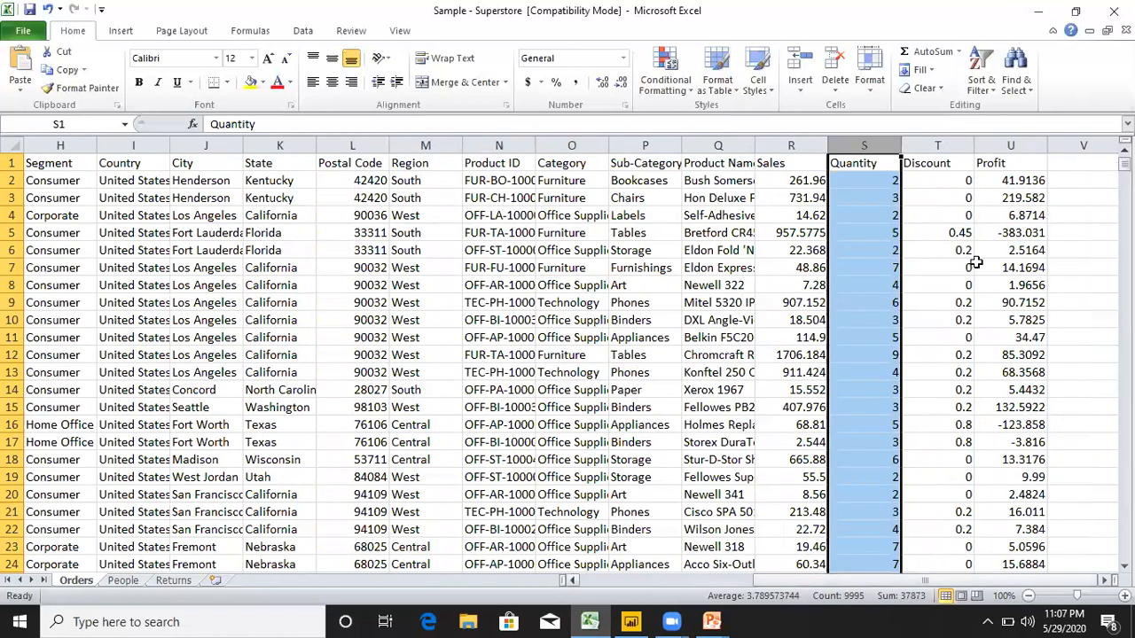
click(1020, 145)
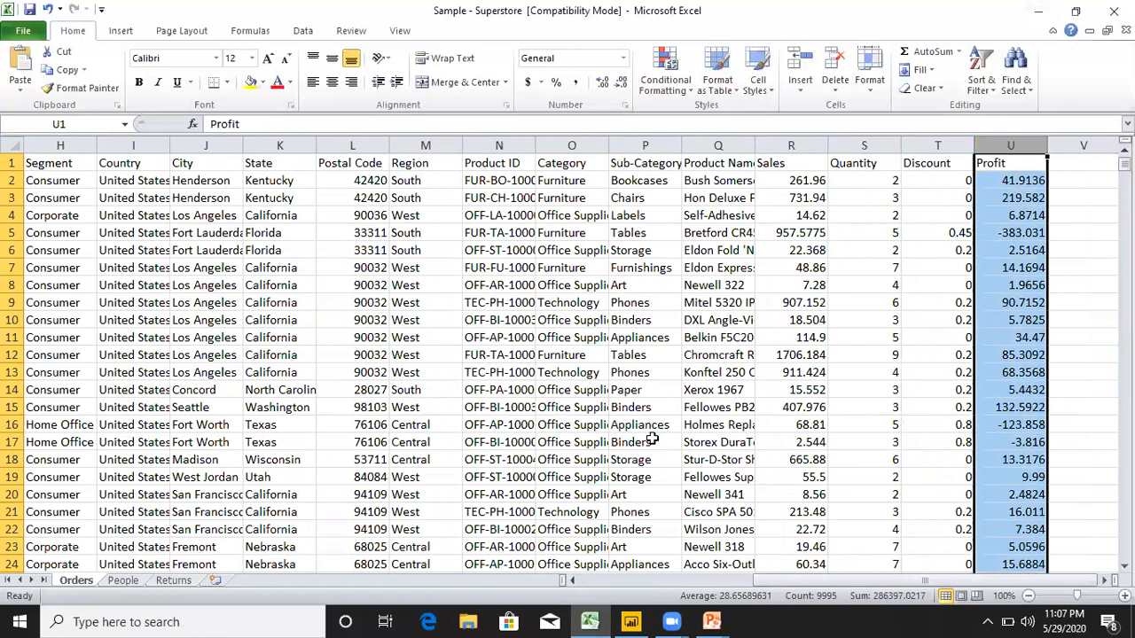
Return to the State column and review it against the Sales and Profit columns once more.
drag(831, 579, 669, 585)
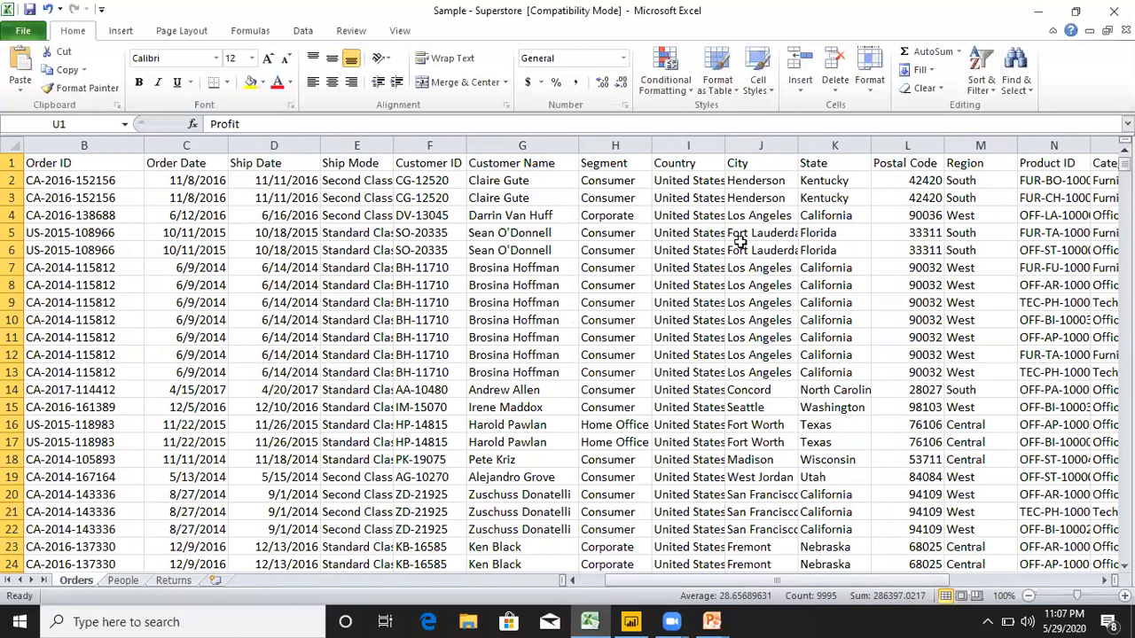
click(819, 144)
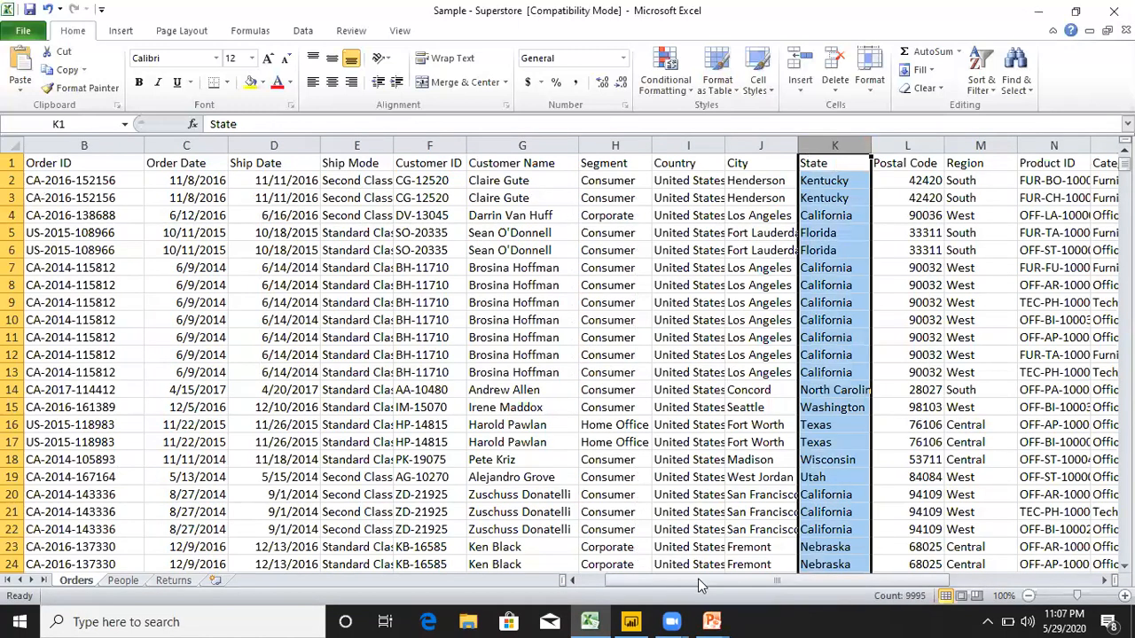
drag(698, 585, 843, 577)
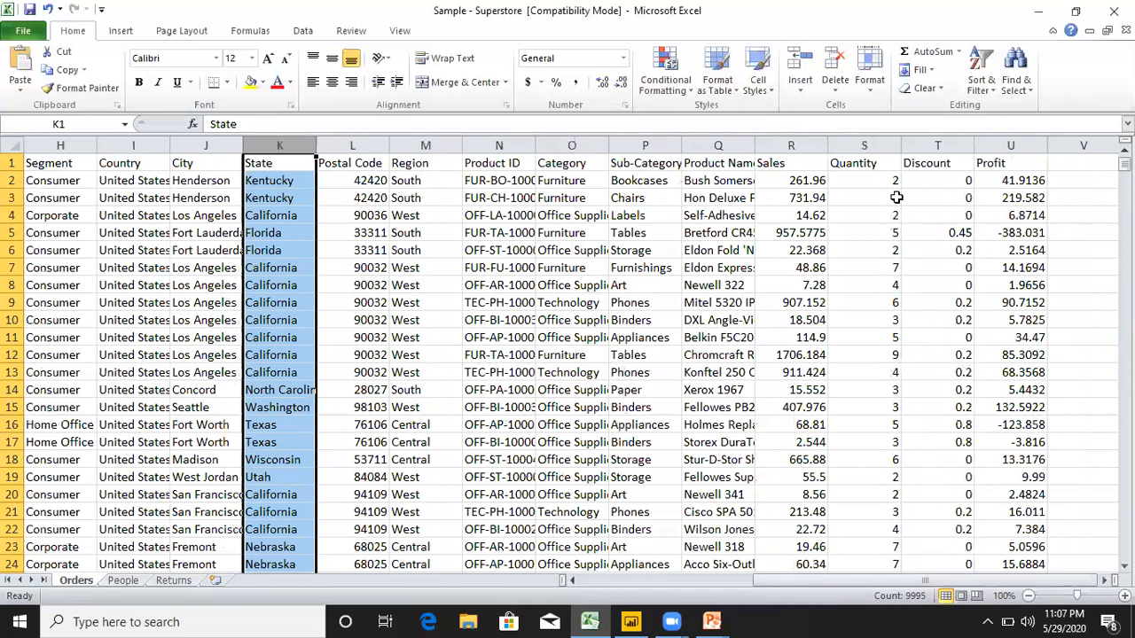
click(808, 144)
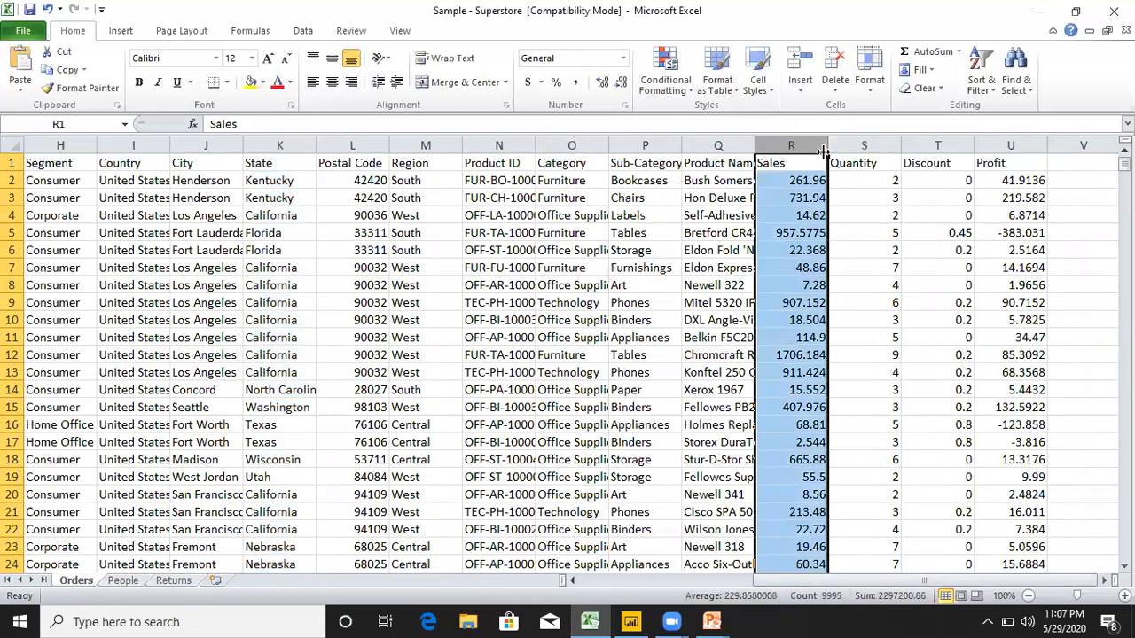
click(1008, 144)
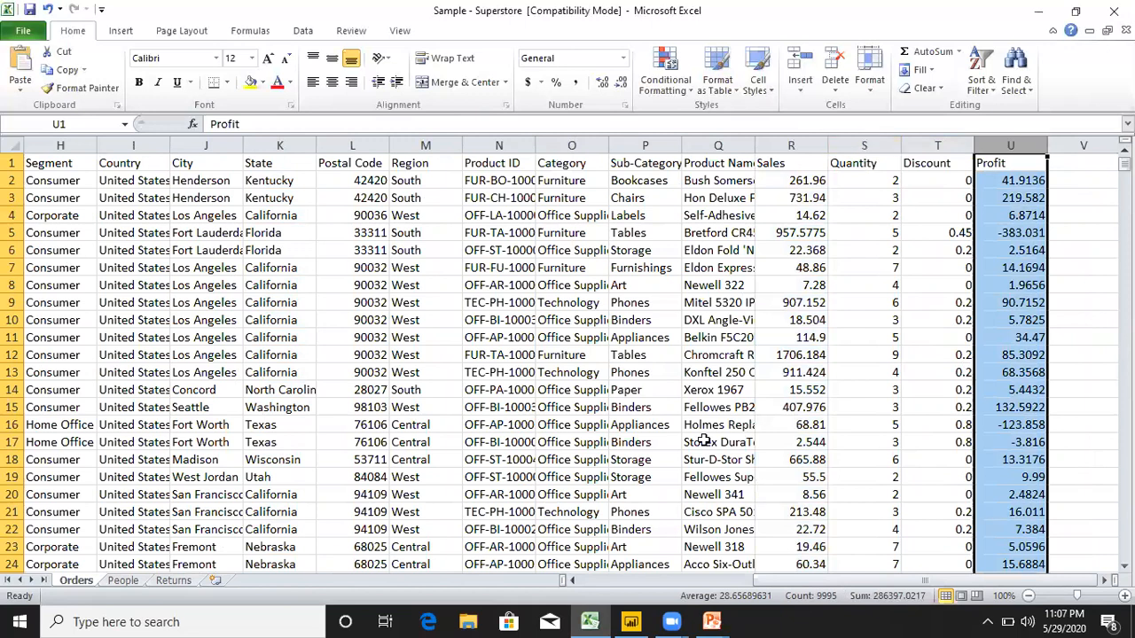
Switch to Power BI Desktop, expand the Orders table's fields, and check them against the Superstore workbook in Excel.
click(630, 622)
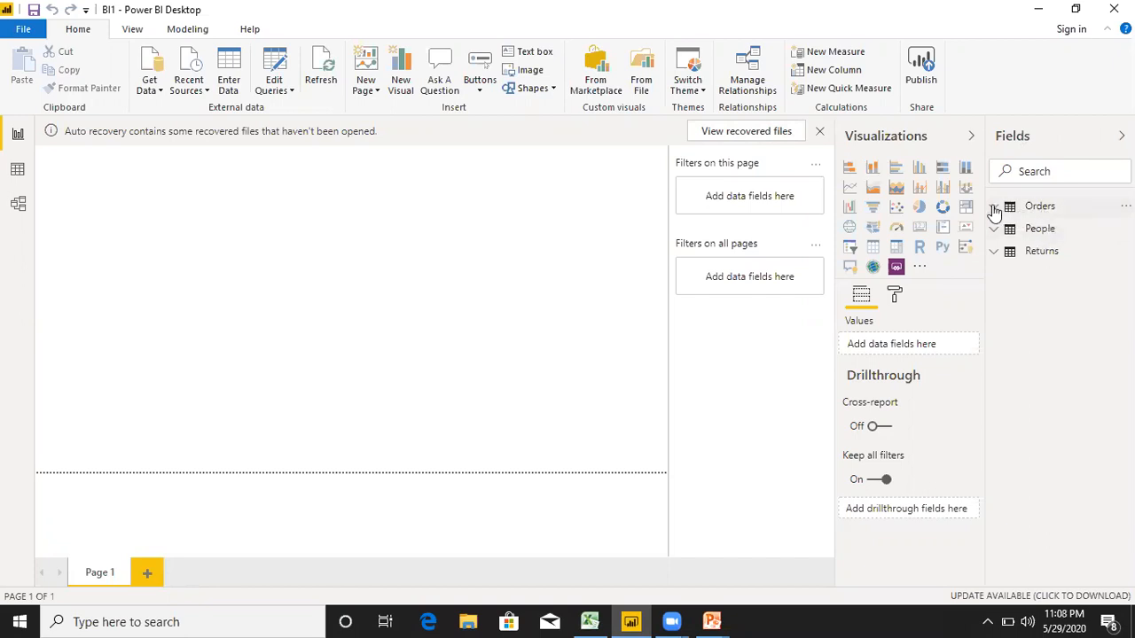
click(1029, 212)
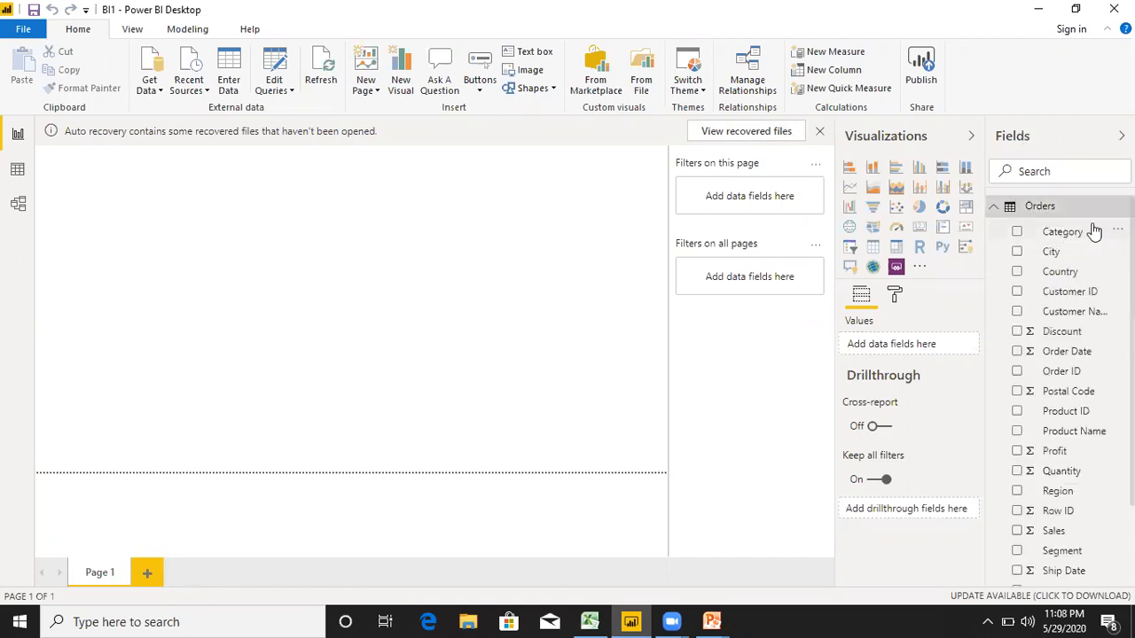
click(589, 621)
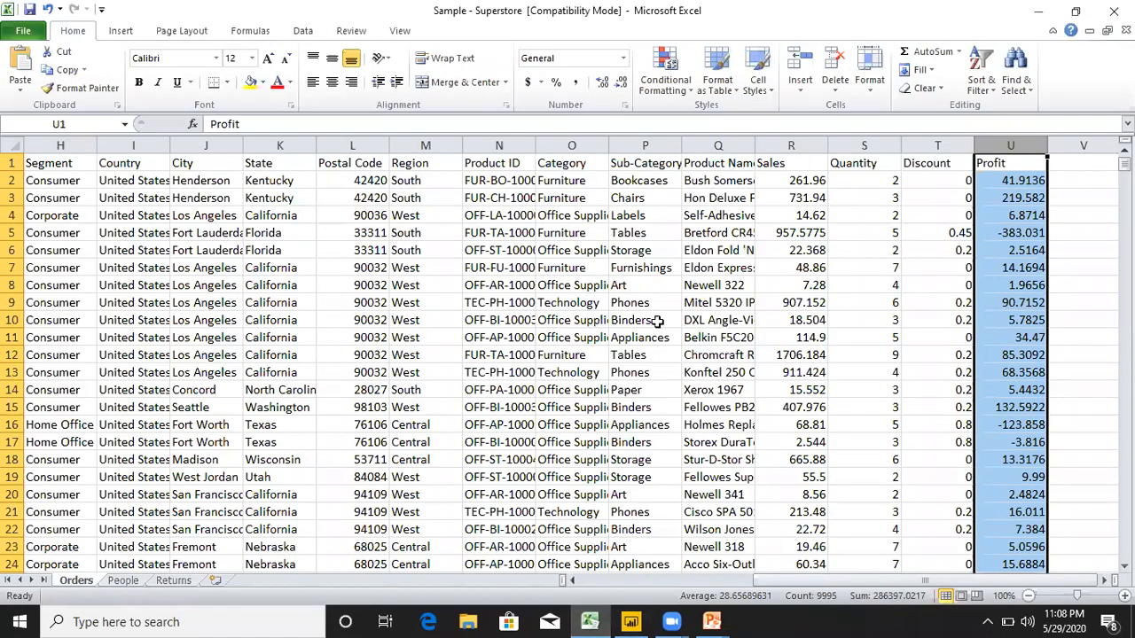
click(630, 622)
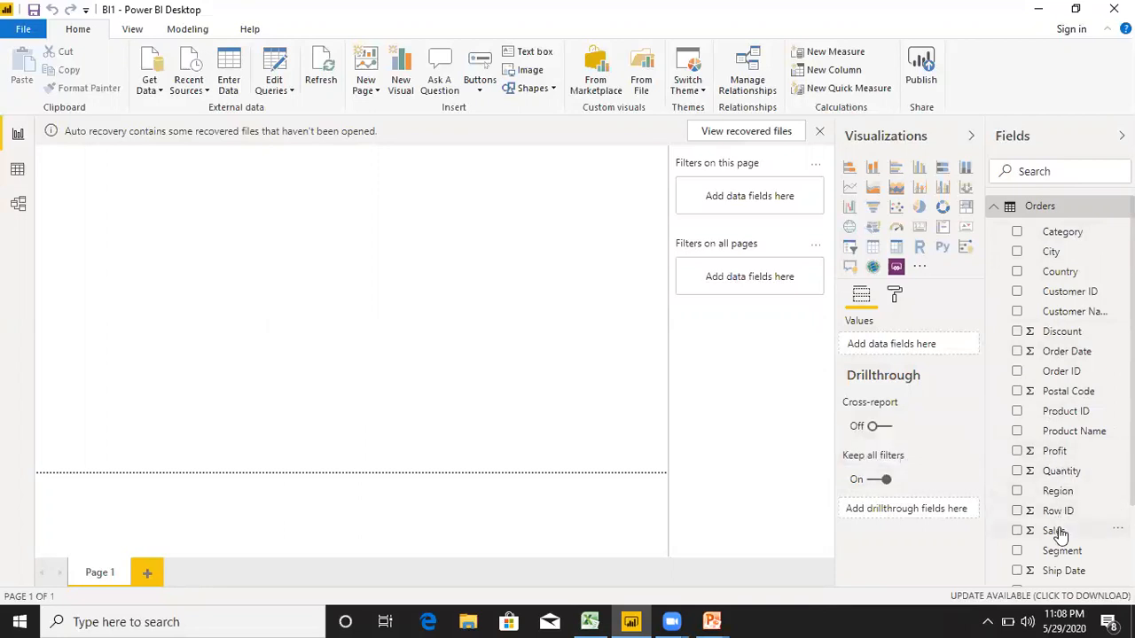
Expand the People and Returns tables and review their fields along with those of Orders.
scroll(1064, 523, down, 2)
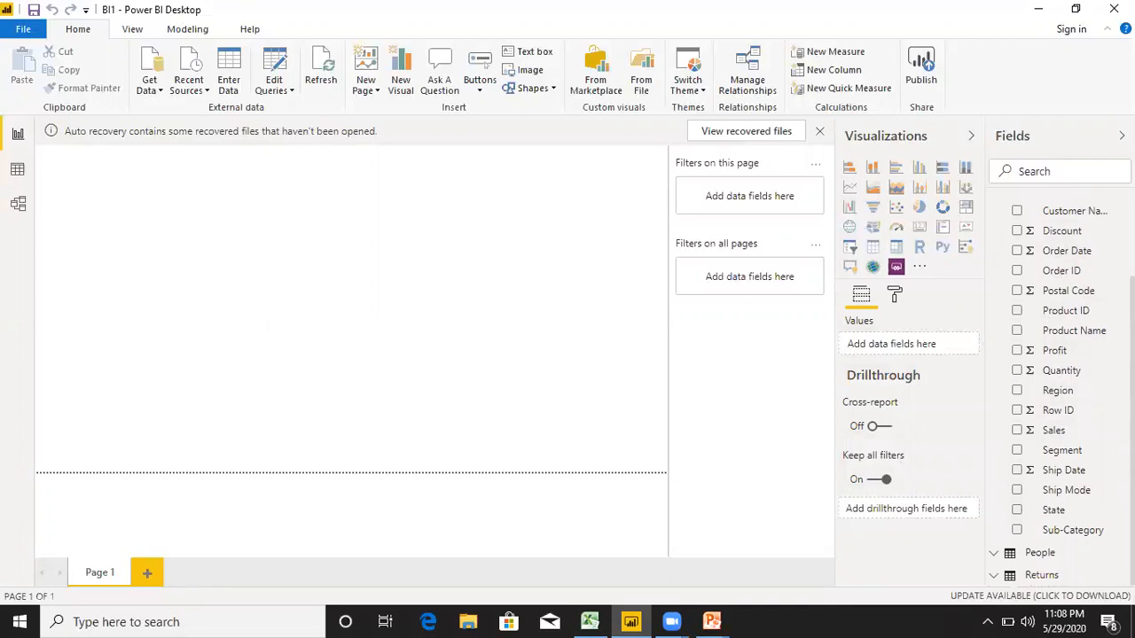
click(1007, 552)
scroll(1064, 532, down, 1)
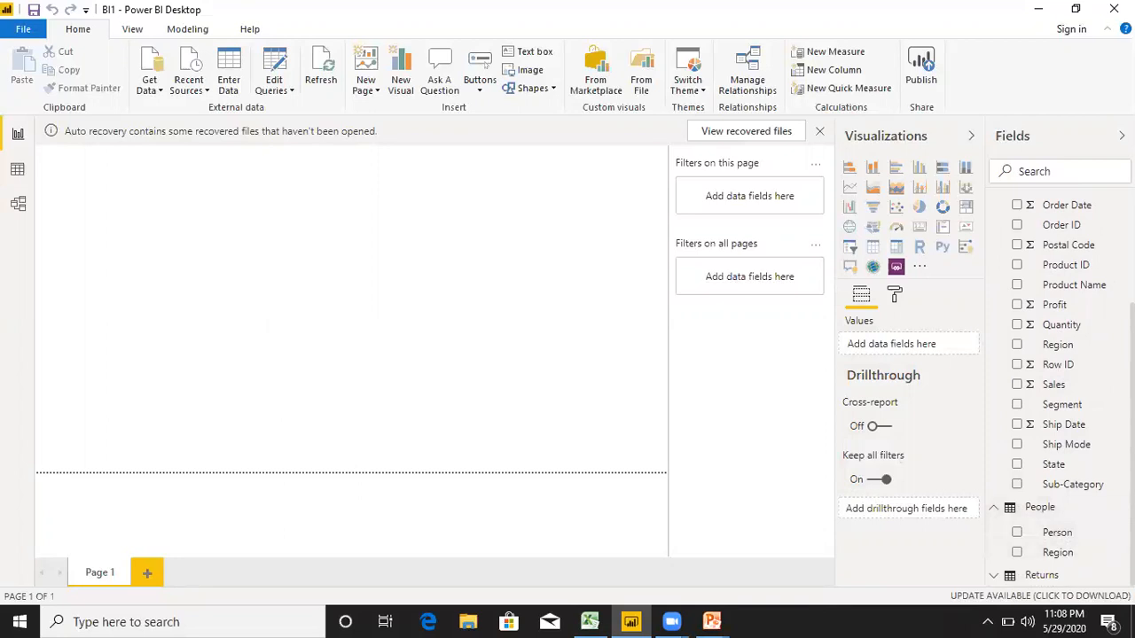
click(1024, 579)
scroll(1028, 572, down, 1)
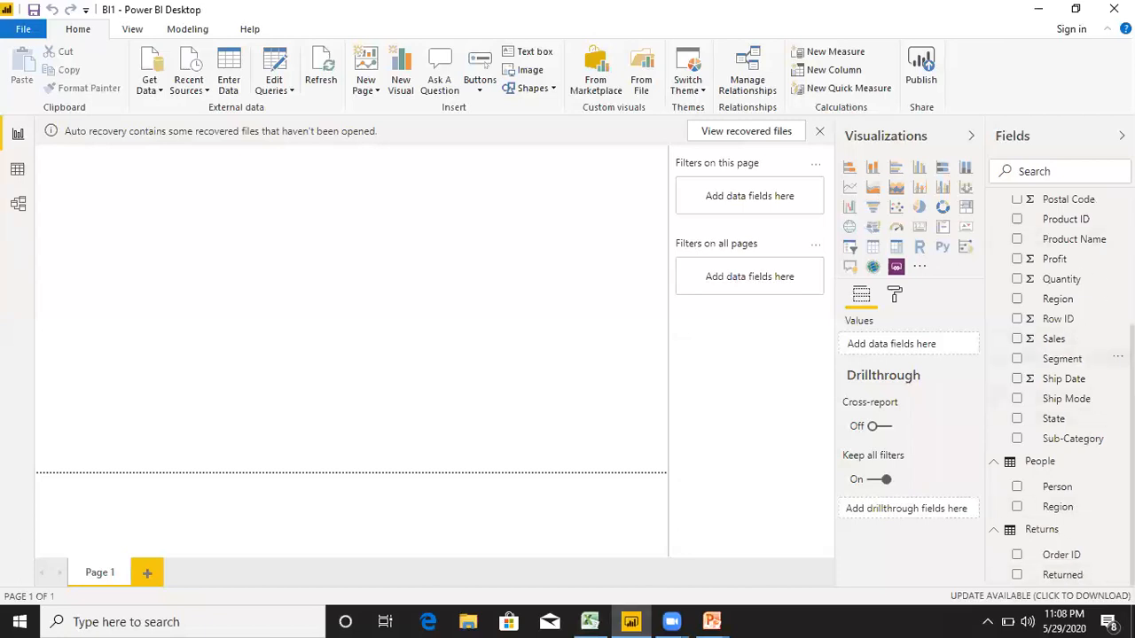
scroll(1055, 363, up, 4)
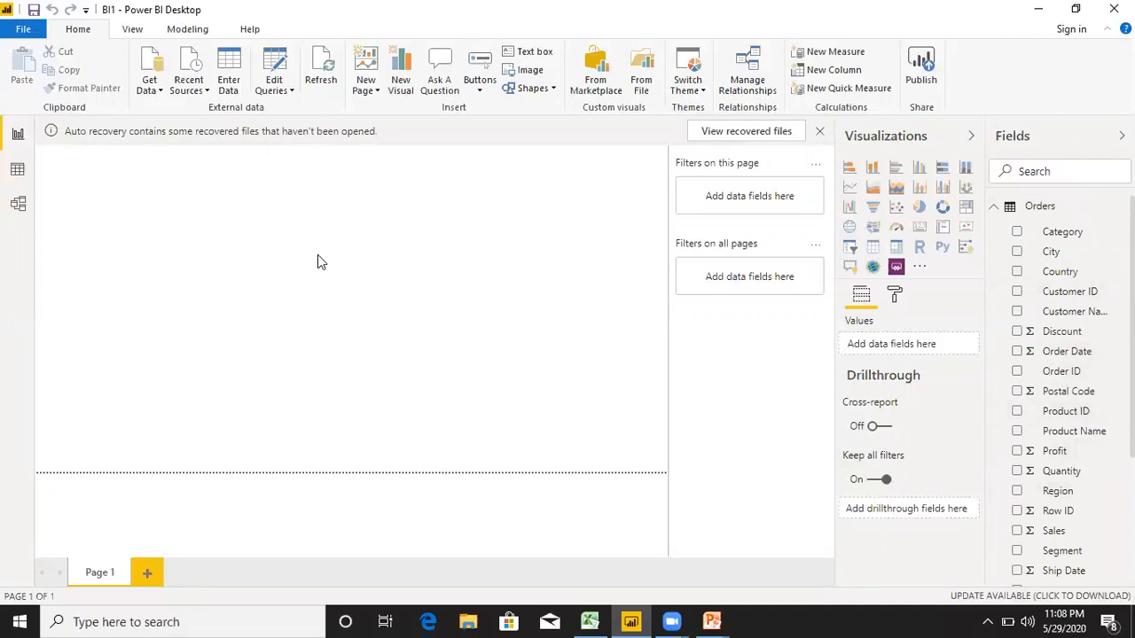
Add an enlarged stacked bar chart to Page 1 with City as the axis and Sales as the value.
click(850, 168)
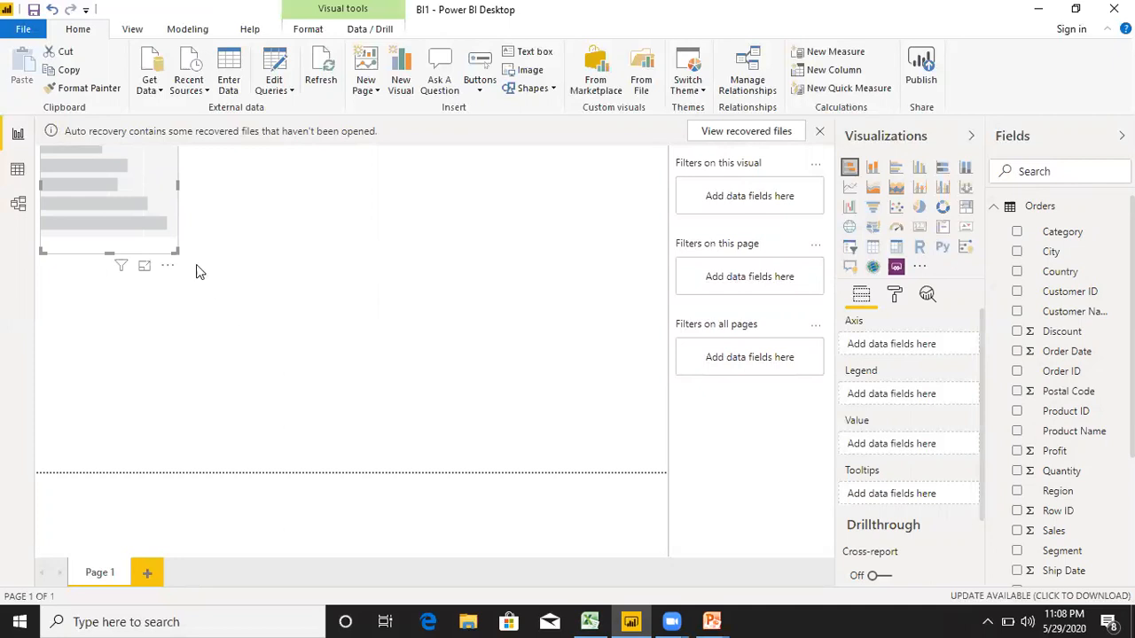
drag(177, 250, 364, 347)
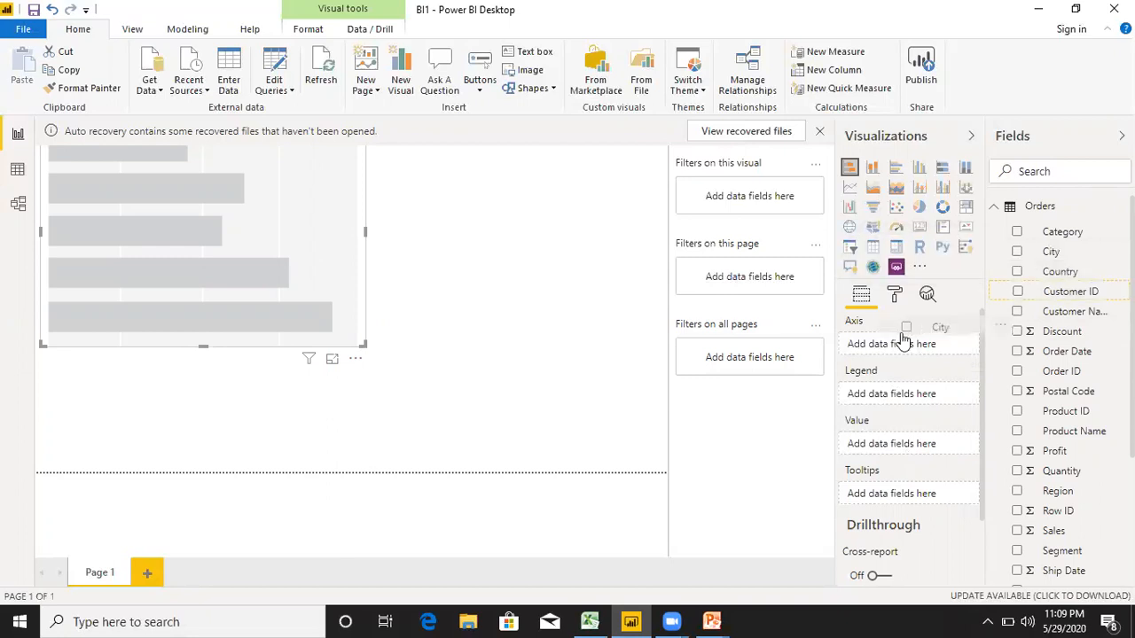
drag(1051, 251, 889, 346)
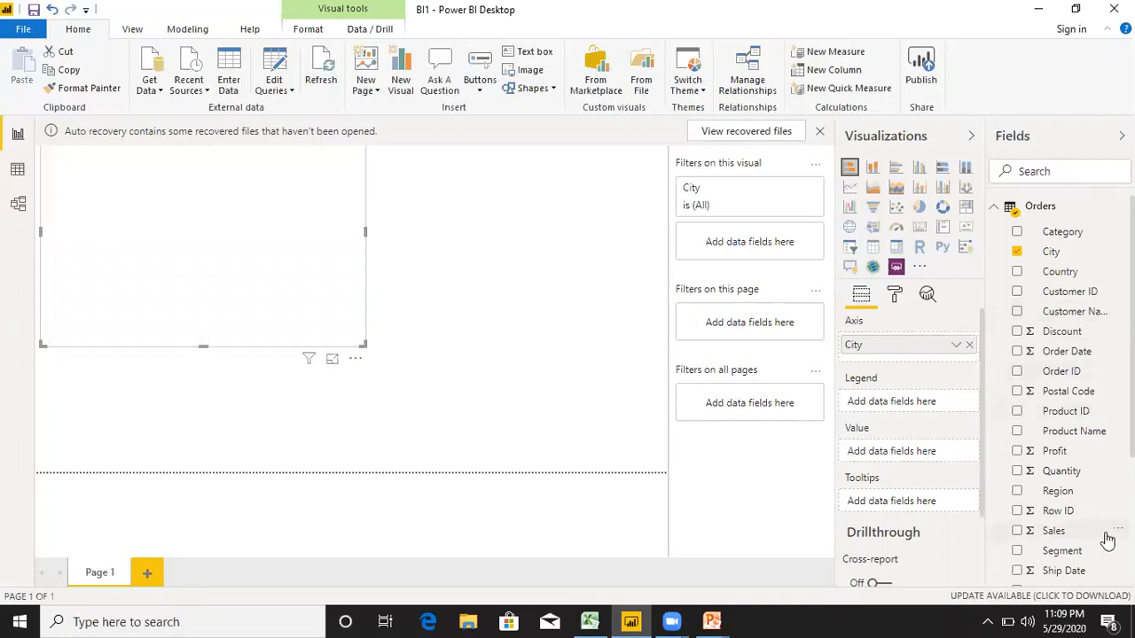
drag(1055, 532, 905, 451)
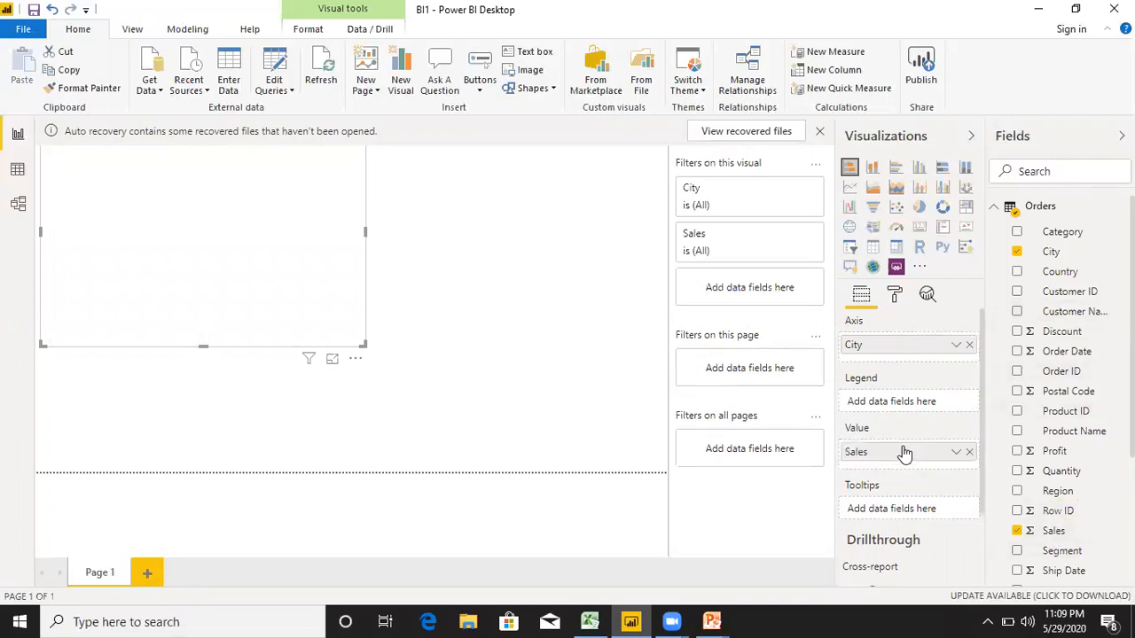
drag(364, 346, 584, 424)
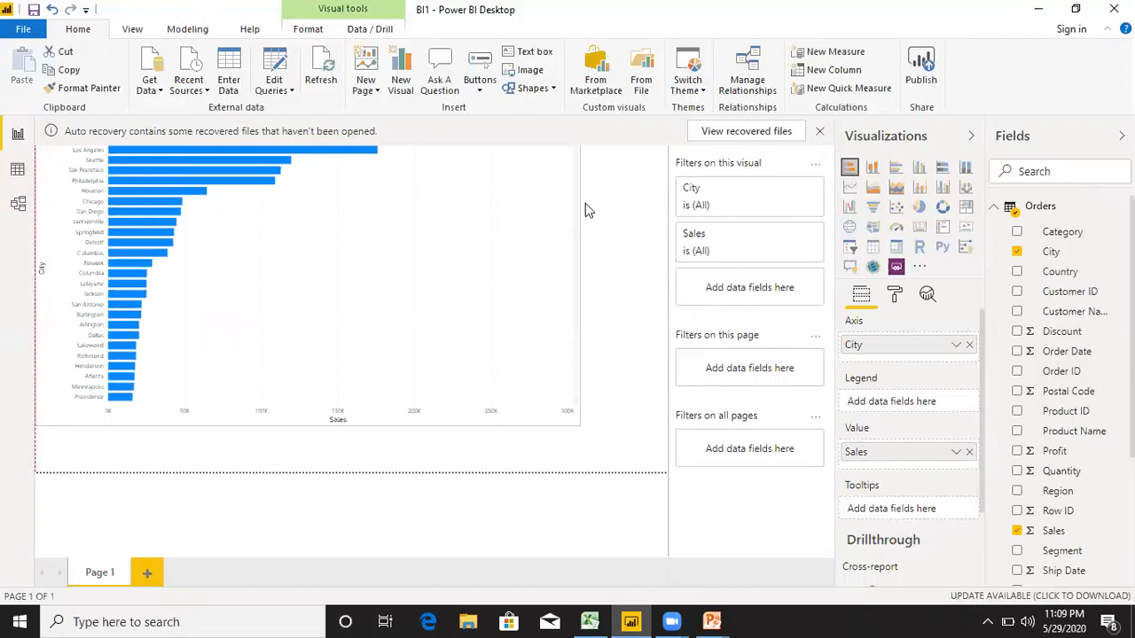
Highlight the Los Angeles bar in the chart and inspect its sales.
click(587, 208)
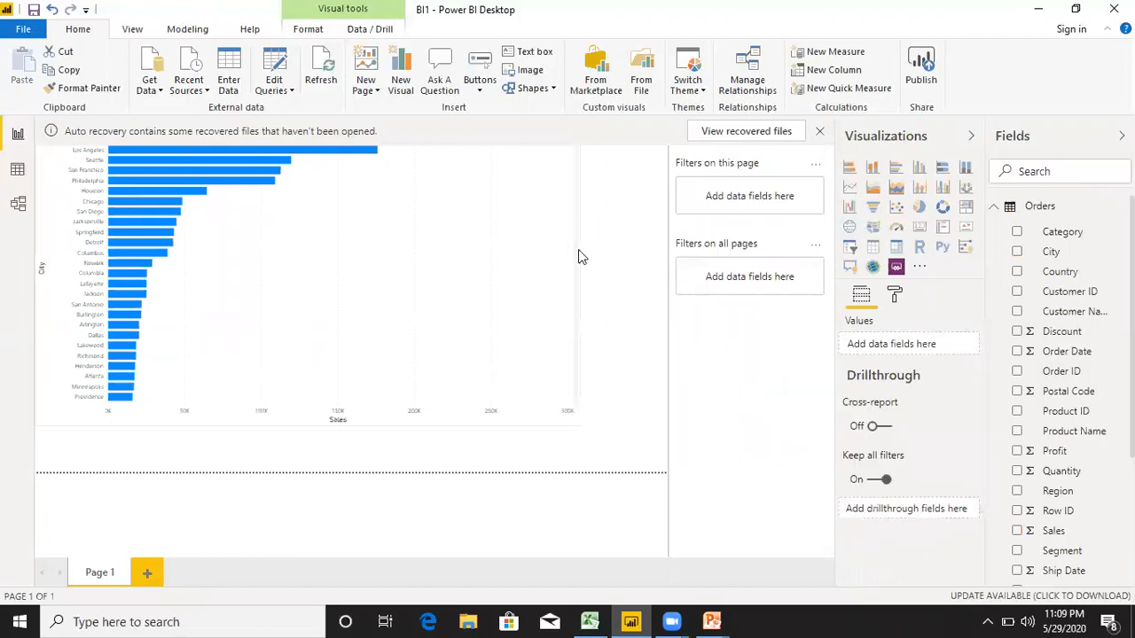
click(157, 151)
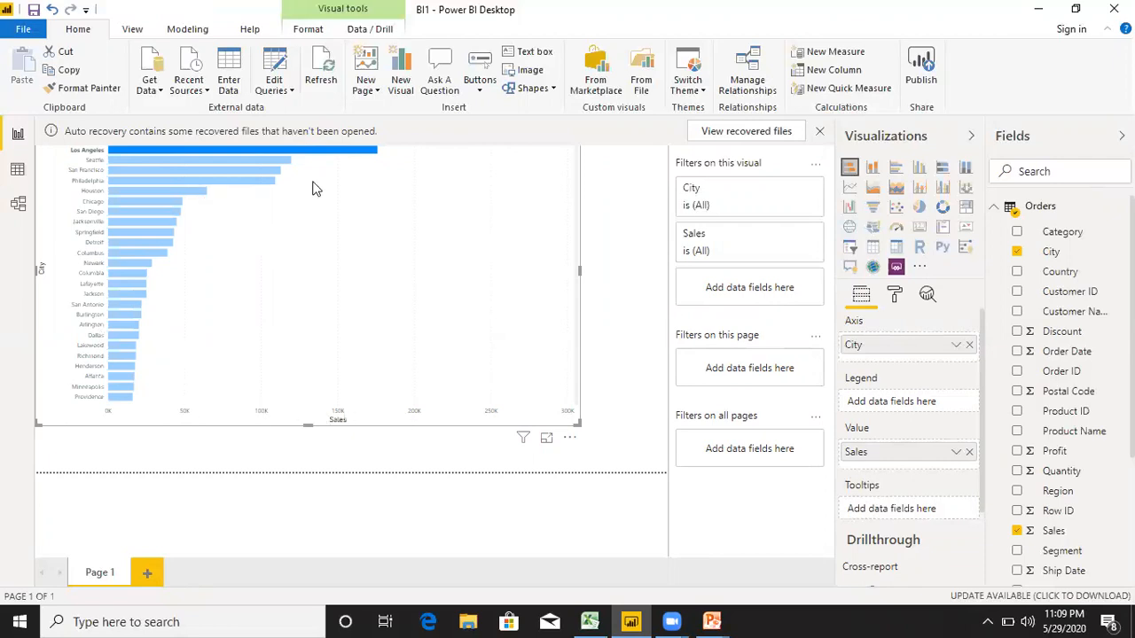
mouse_move(306, 153)
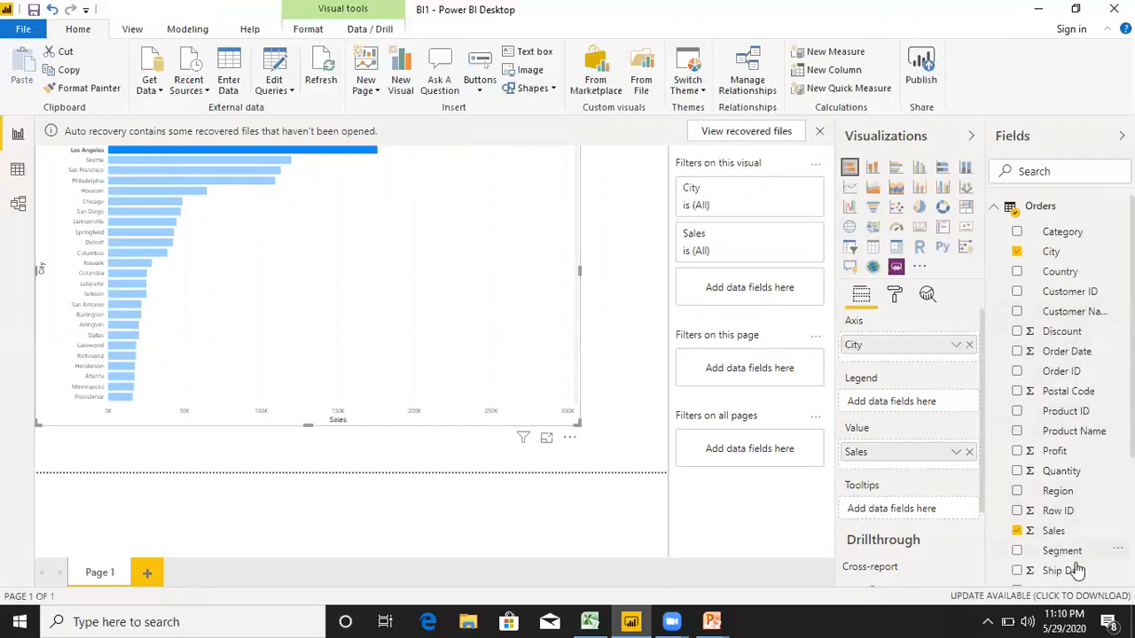
Add Profit as a second value of the City chart and highlight the New York City bar.
drag(1060, 457, 899, 459)
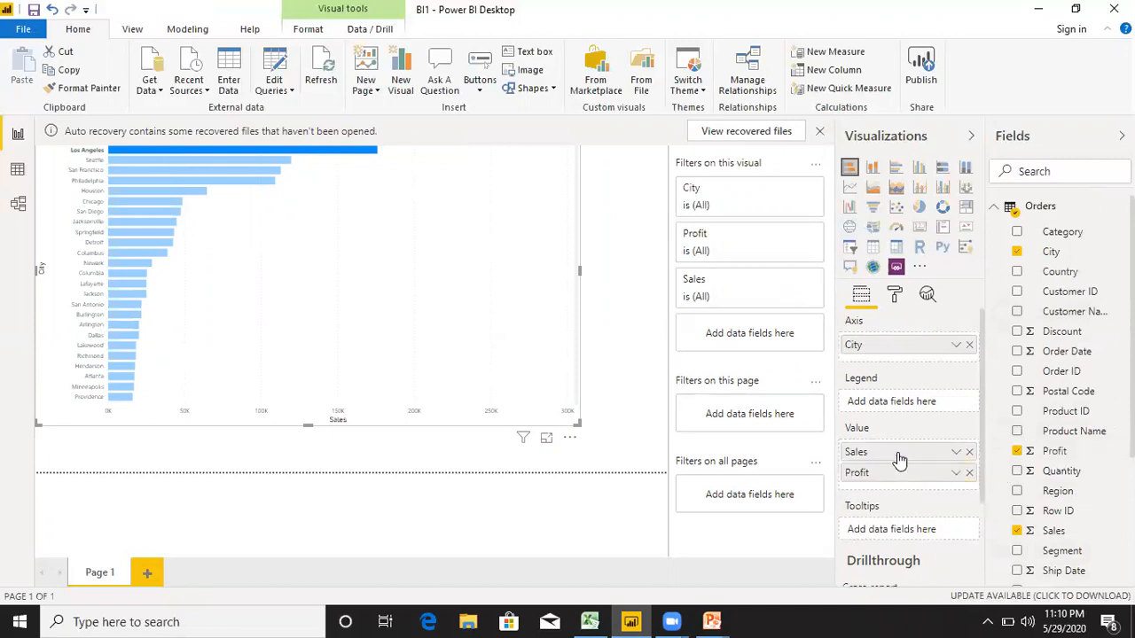
click(642, 312)
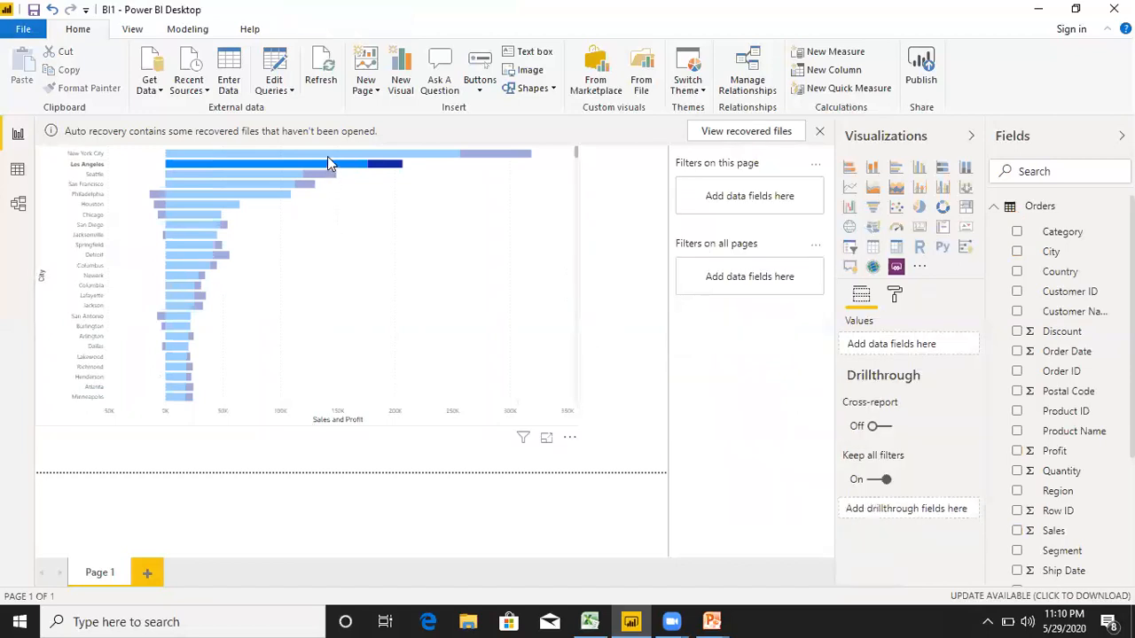
click(328, 157)
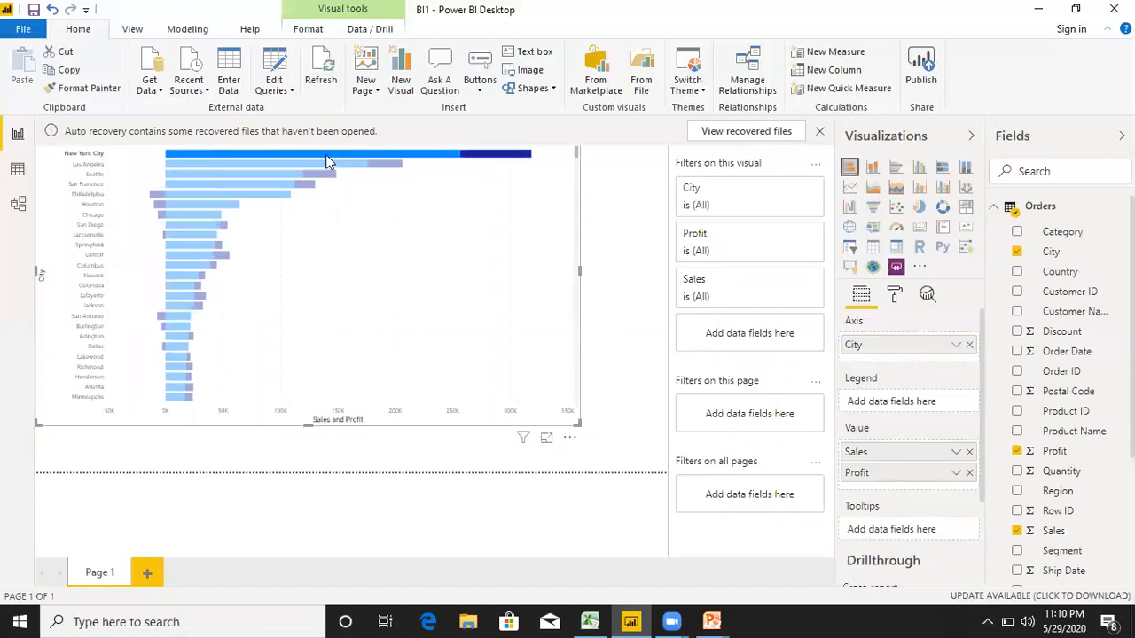
Inspect the Sales and Profit segments of the New York City bar and clear the chart's highlight.
mouse_move(361, 154)
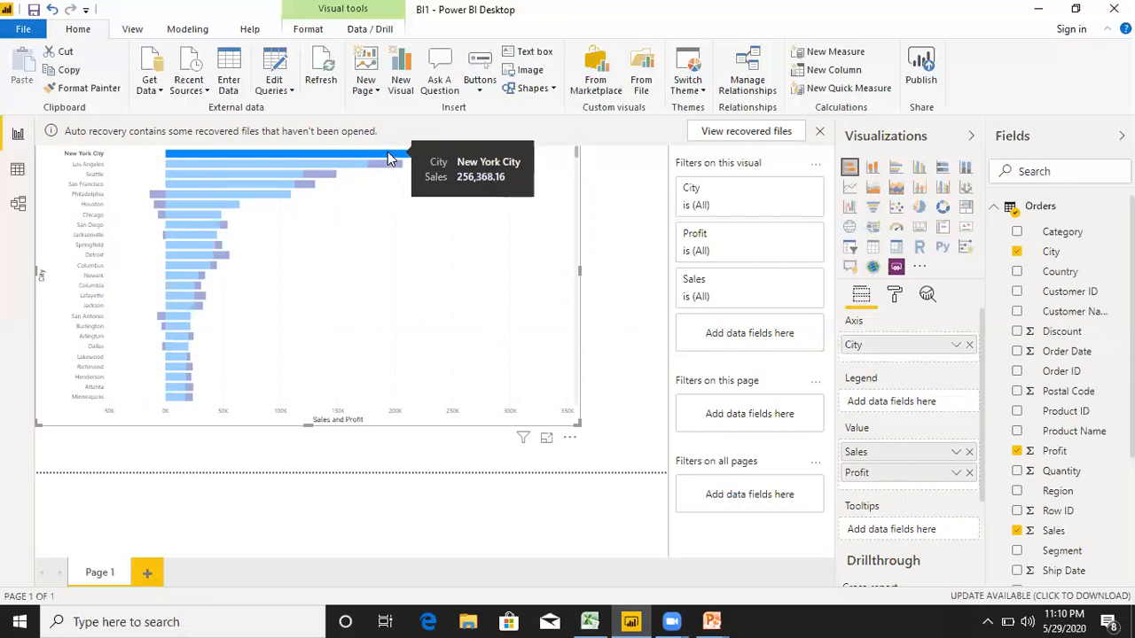
mouse_move(489, 155)
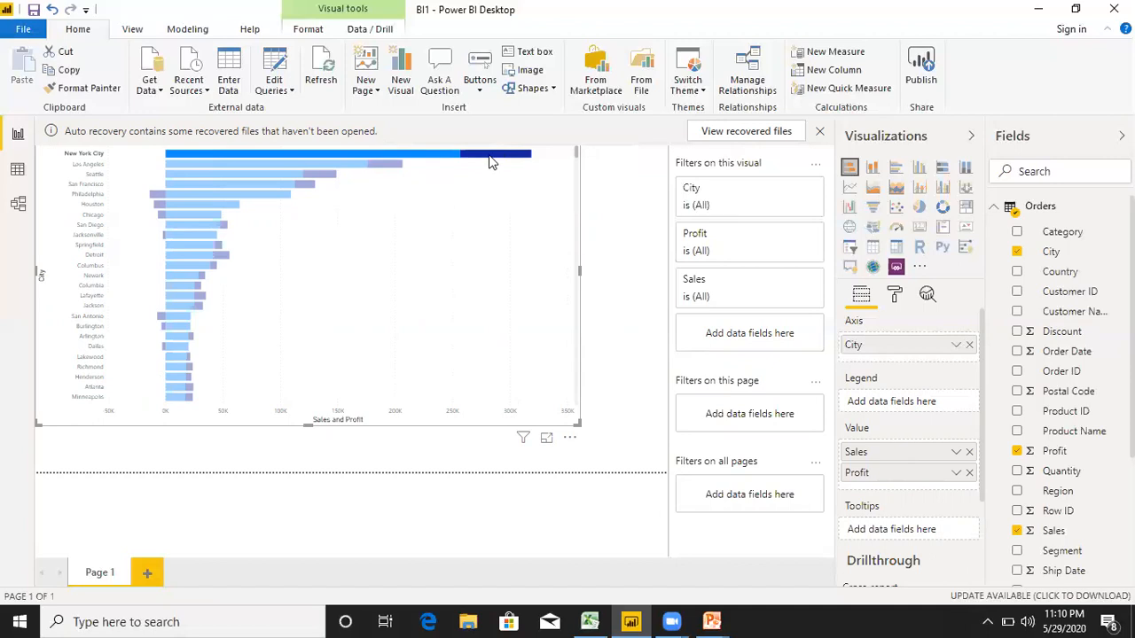
mouse_move(434, 159)
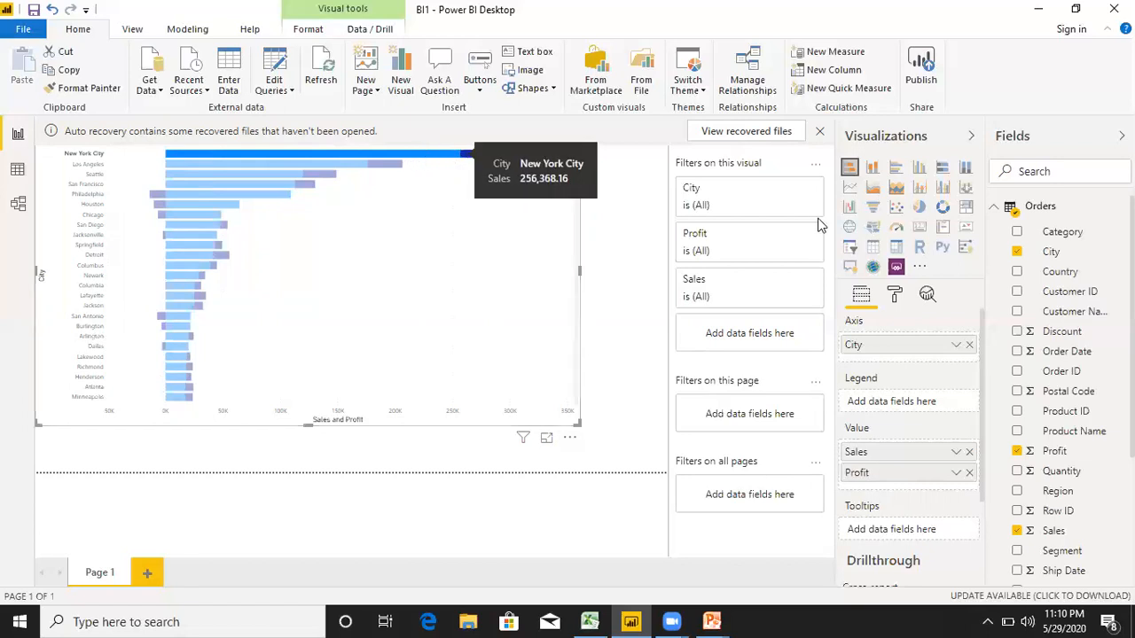
click(561, 253)
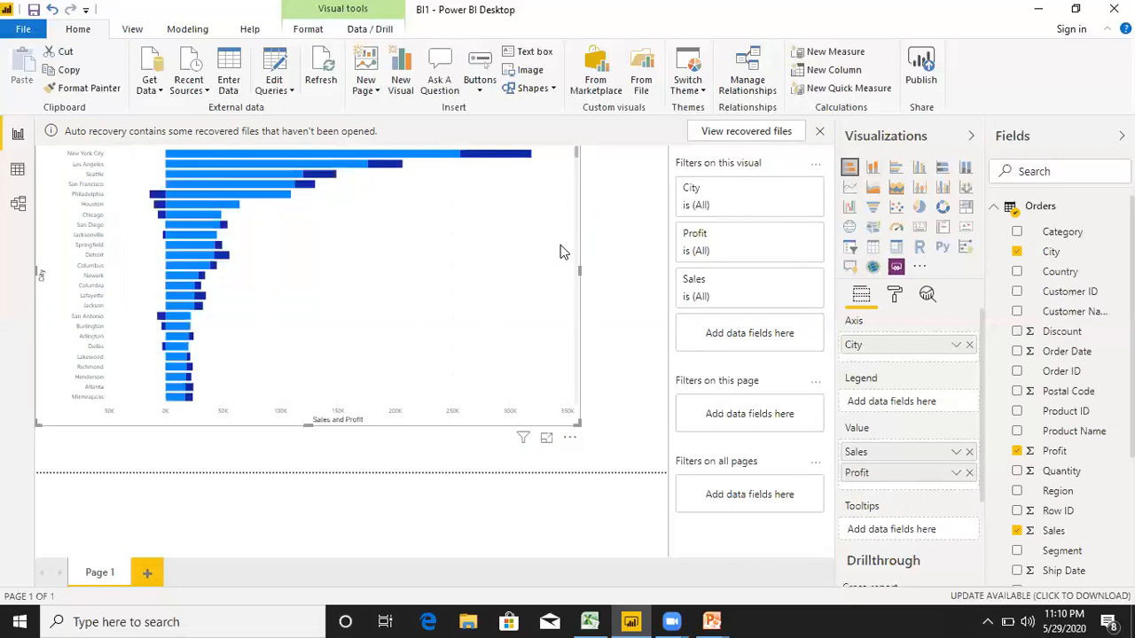
Change the City chart to a stacked column chart and shrink it to less than half the page width.
click(873, 168)
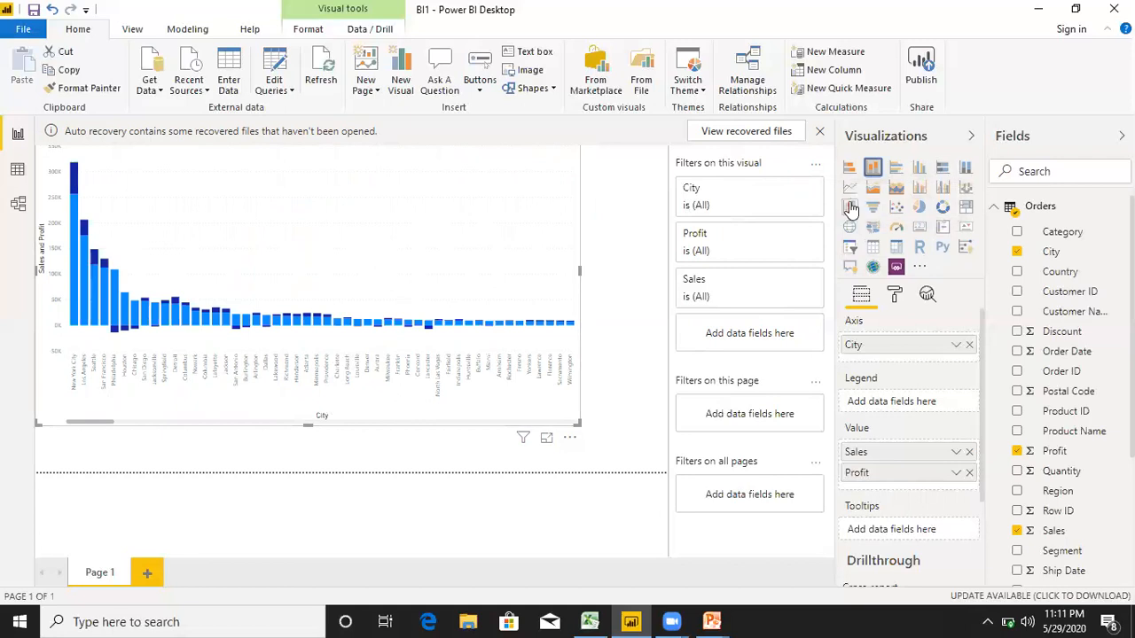
drag(579, 423, 489, 368)
drag(379, 315, 293, 289)
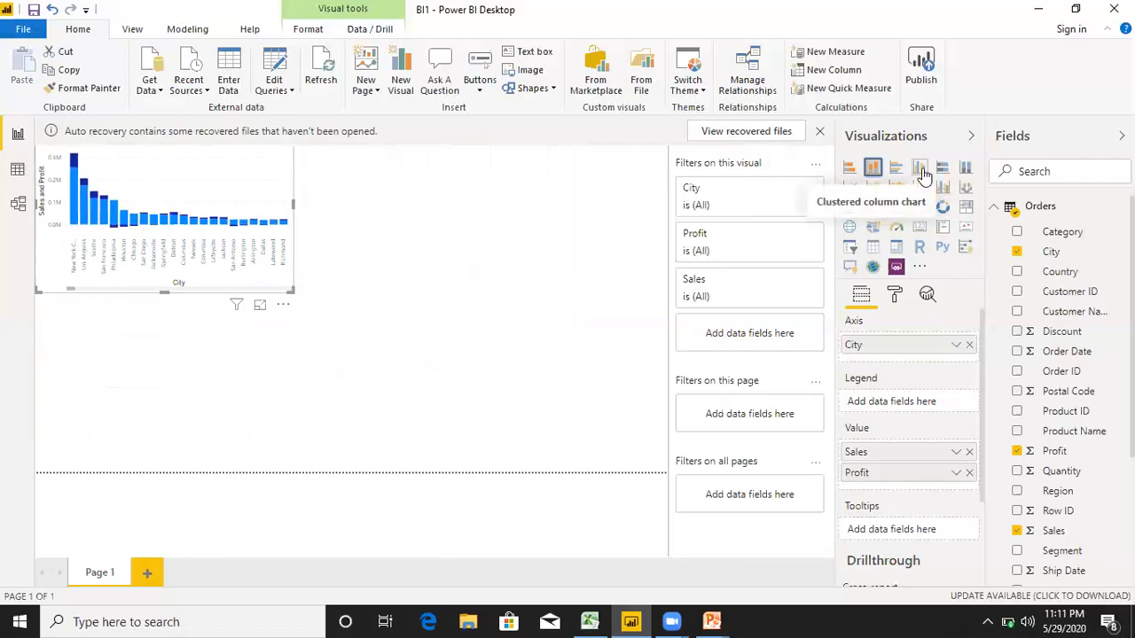
Add a separate clustered column chart below the first, with City as the axis and Sales and Profit as values.
click(611, 281)
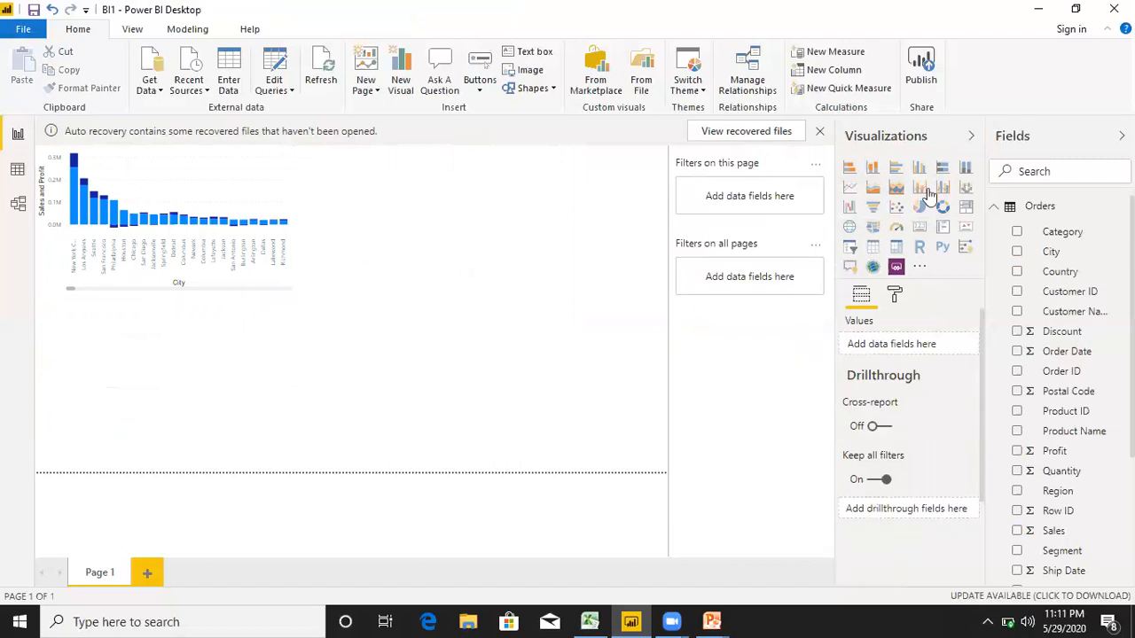
click(921, 172)
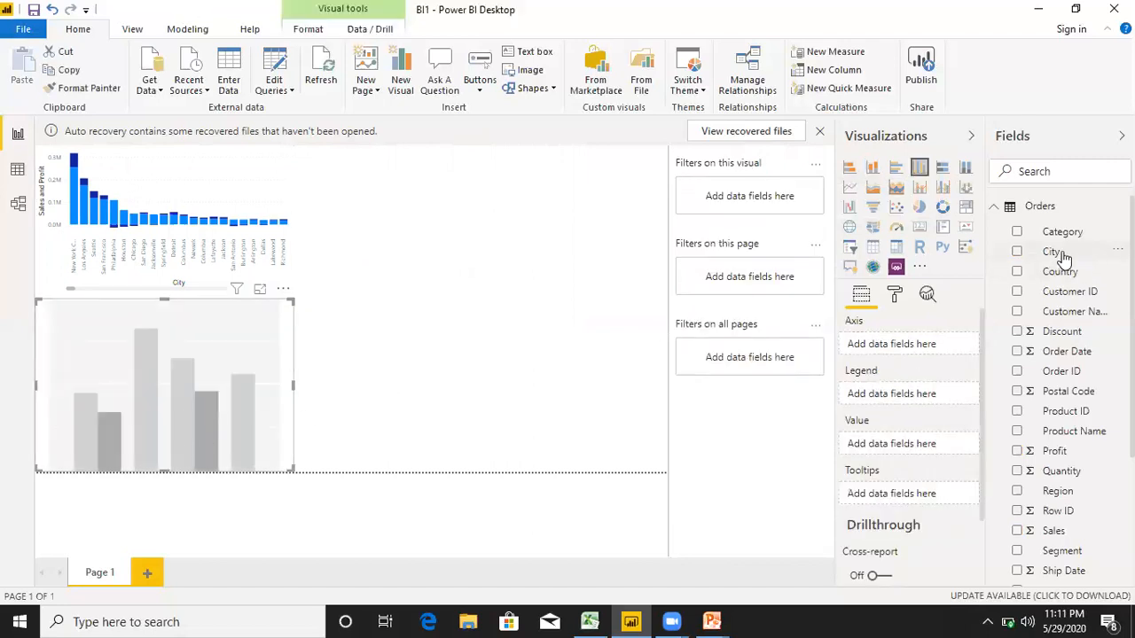
drag(894, 333, 885, 345)
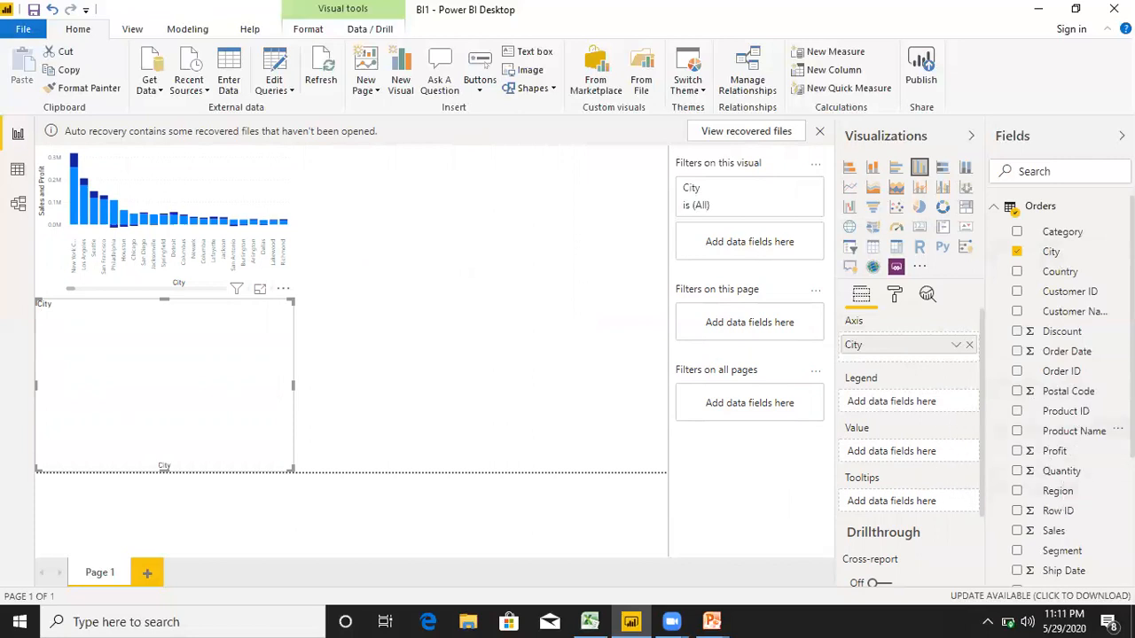
scroll(1056, 504, down, 3)
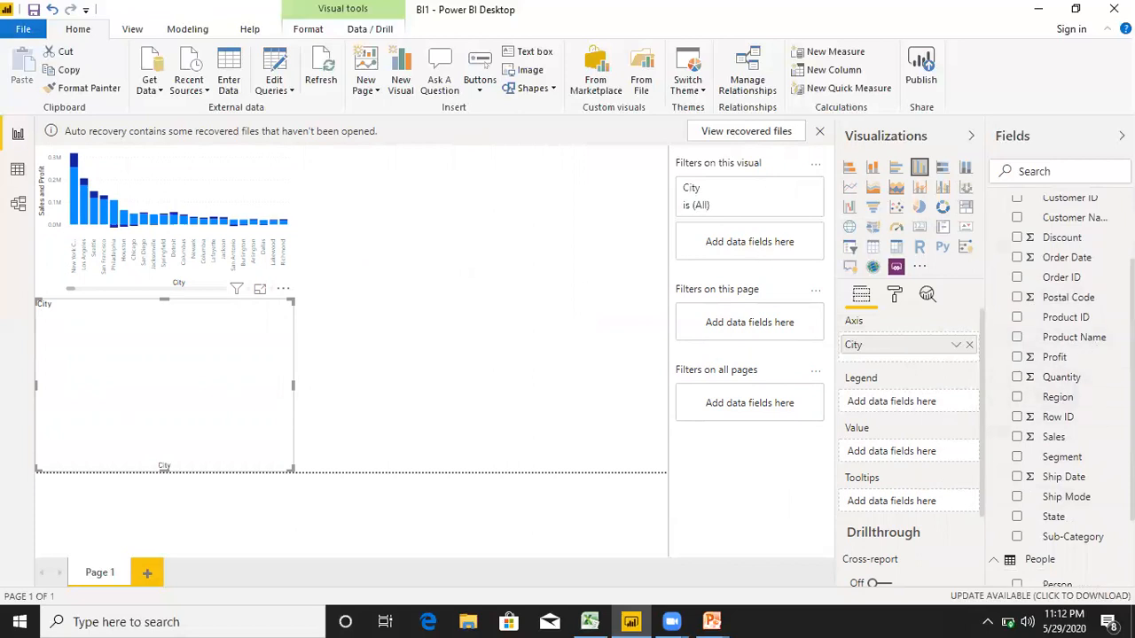
scroll(1064, 390, up, 2)
drag(1051, 490, 913, 451)
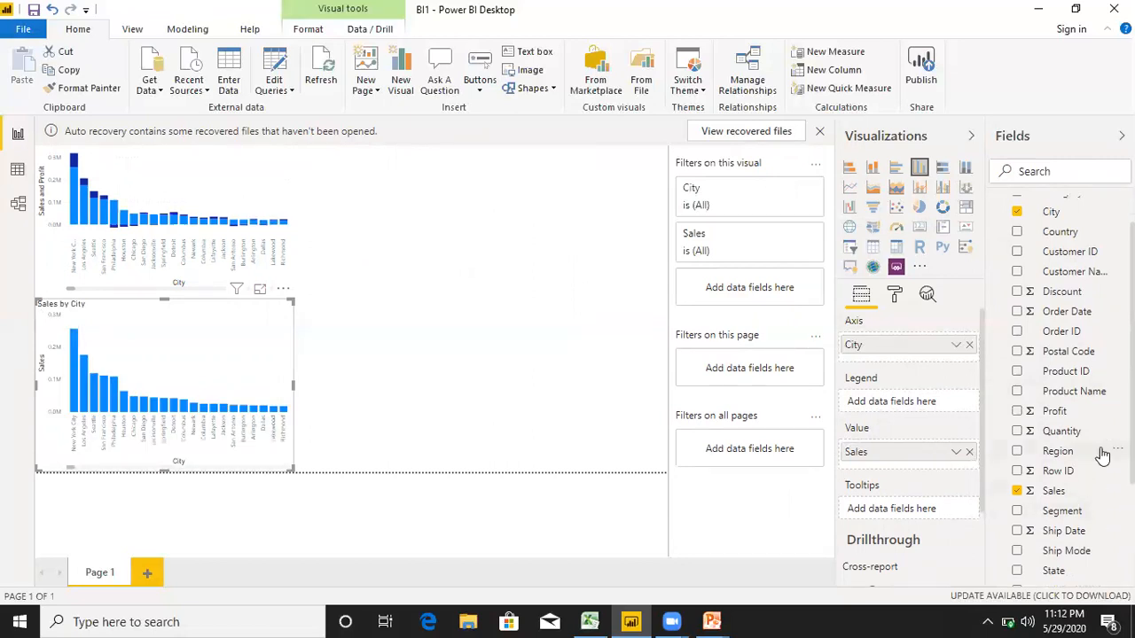
drag(1047, 422, 919, 464)
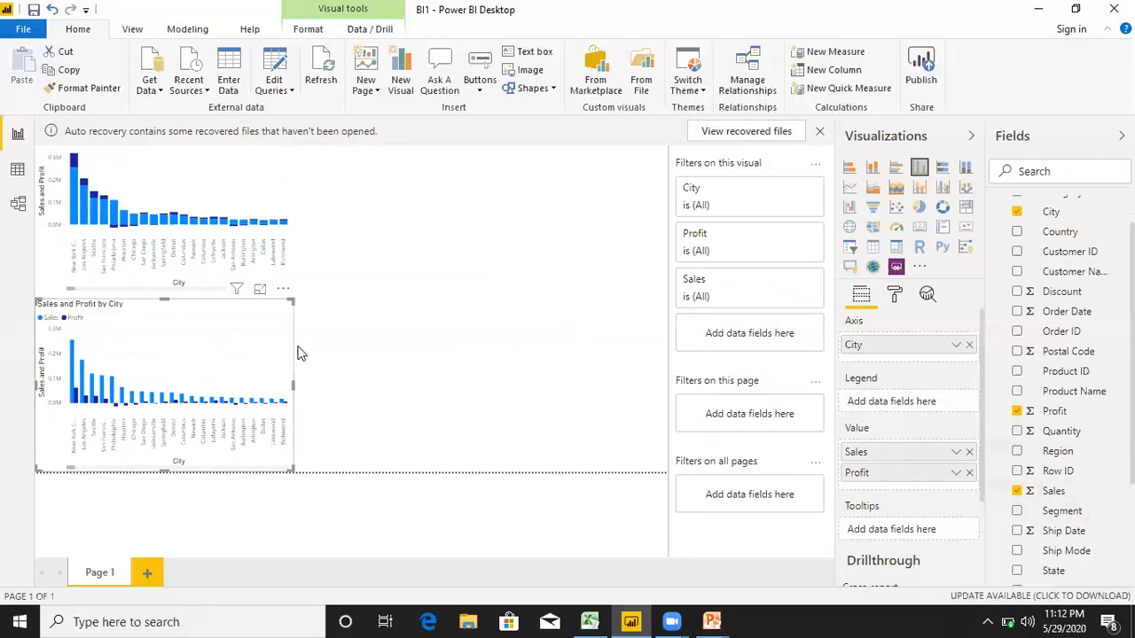
Move the clustered column chart beside the stacked column chart and enlarge it to examine its city bars.
drag(195, 371, 469, 216)
drag(562, 316, 627, 433)
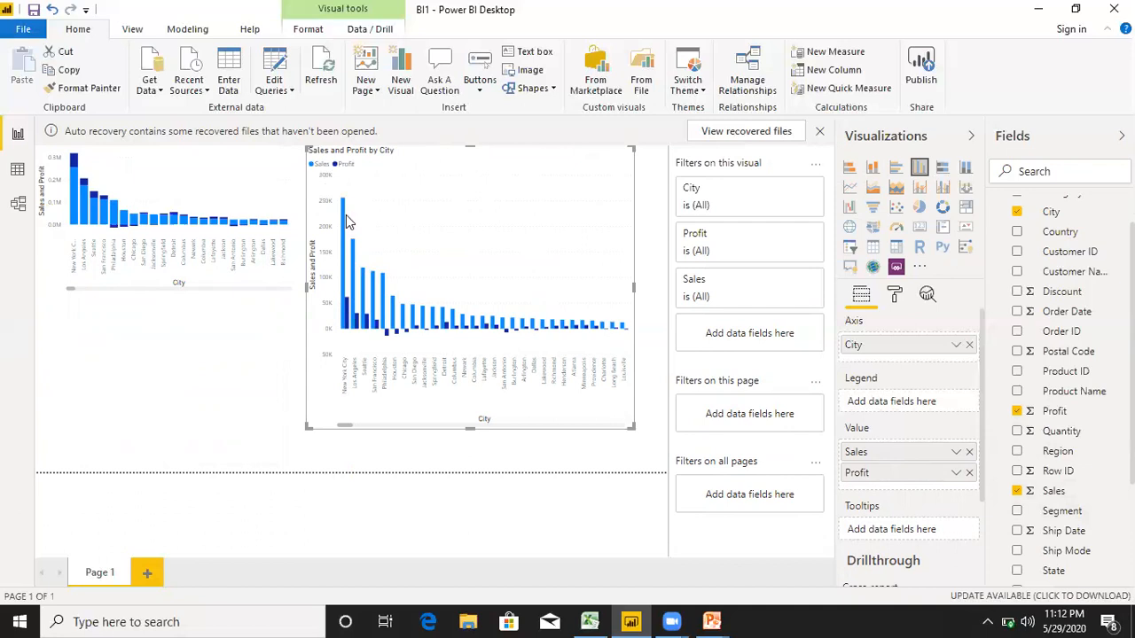
mouse_move(346, 218)
mouse_move(387, 340)
Shrink both column charts to small tiles along the top of the page to free up space.
drag(632, 426, 527, 303)
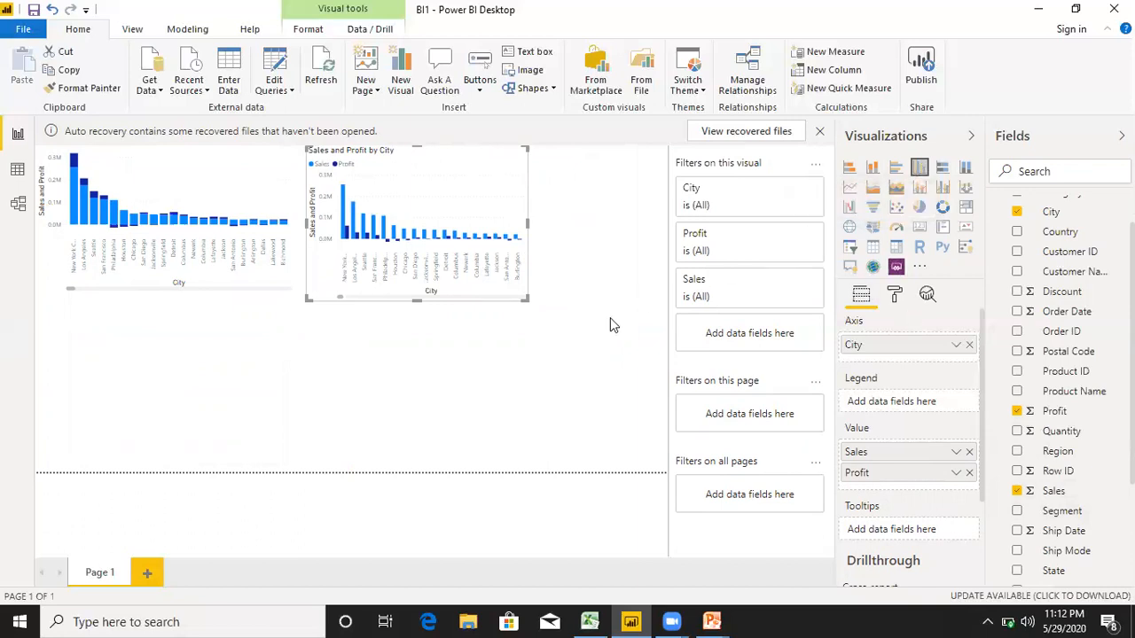
drag(500, 290, 490, 291)
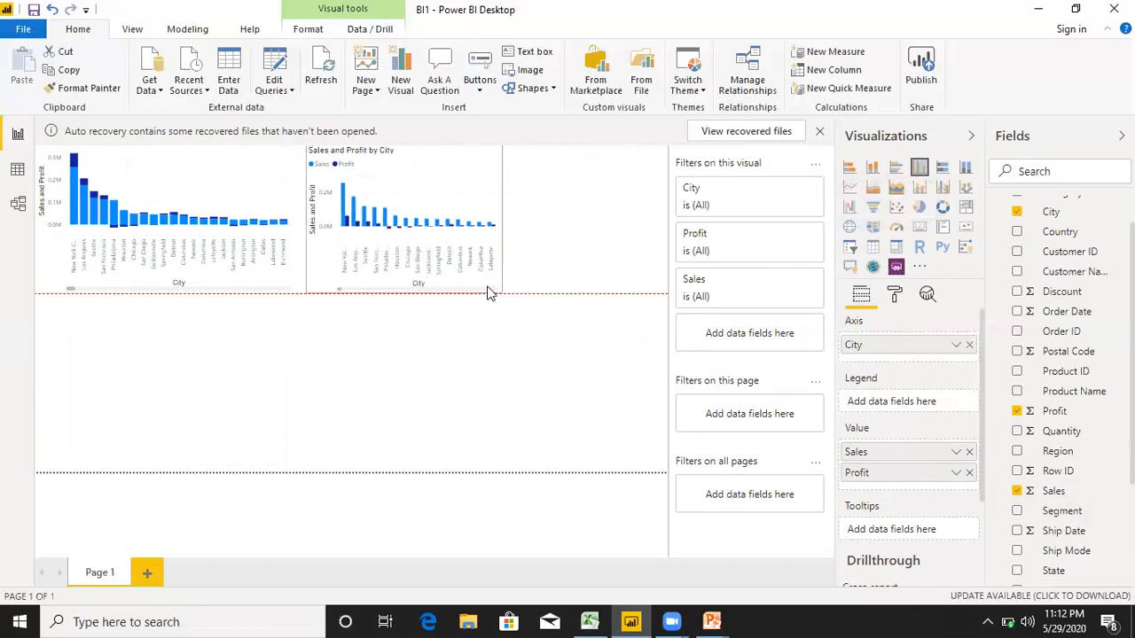
drag(292, 295, 264, 268)
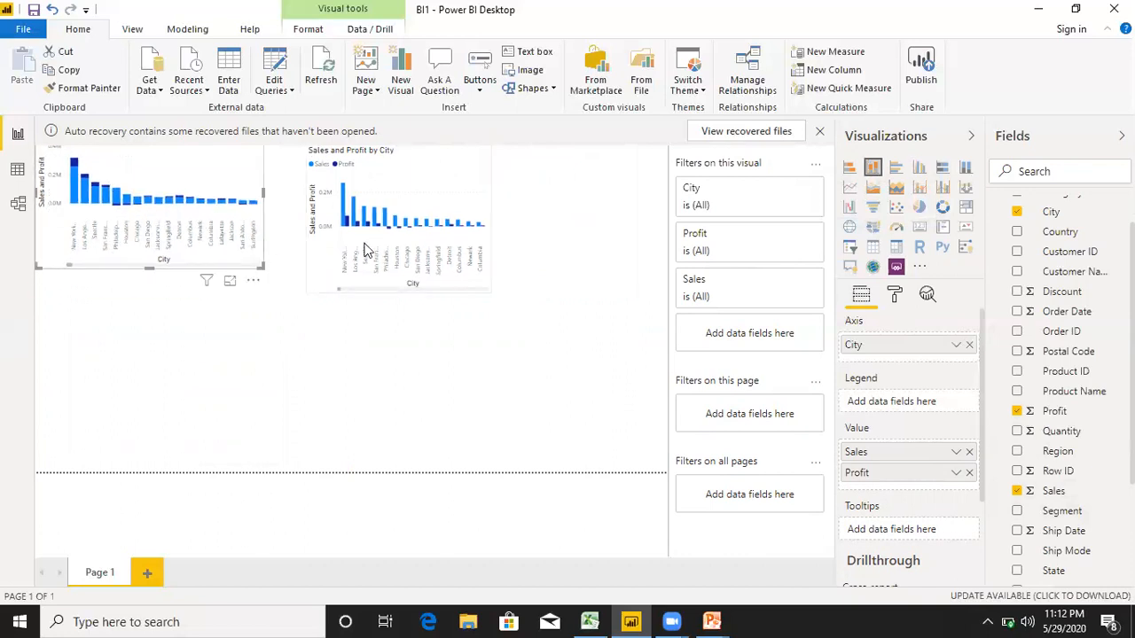
click(488, 283)
drag(483, 289, 452, 274)
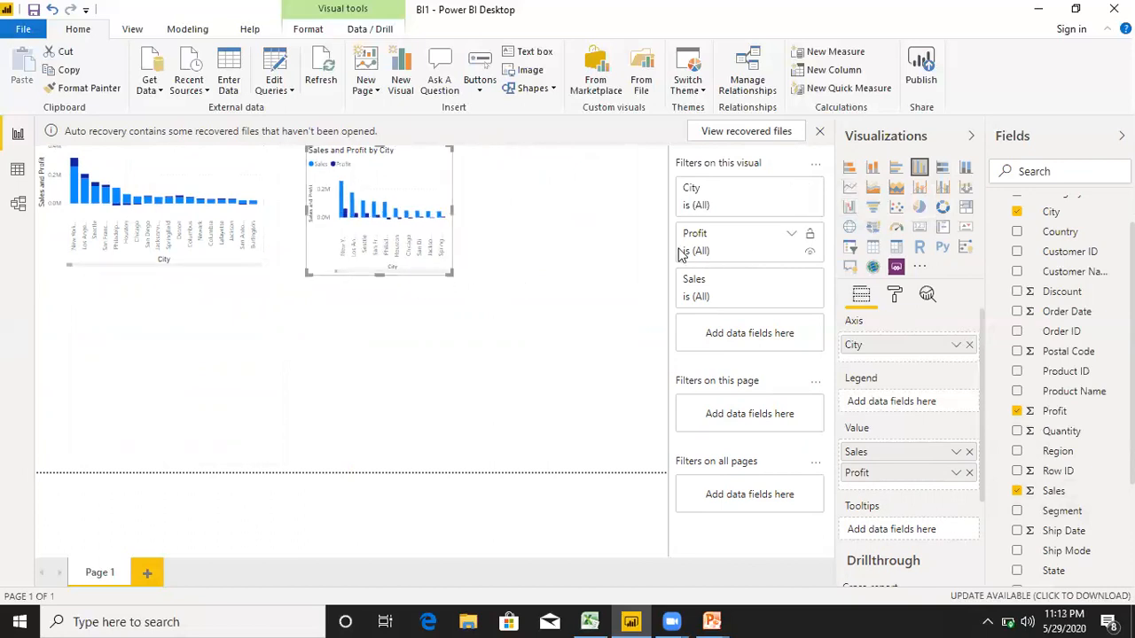
Highlight the Jacksonville bar in the clustered column chart and leave no visual selected.
click(620, 259)
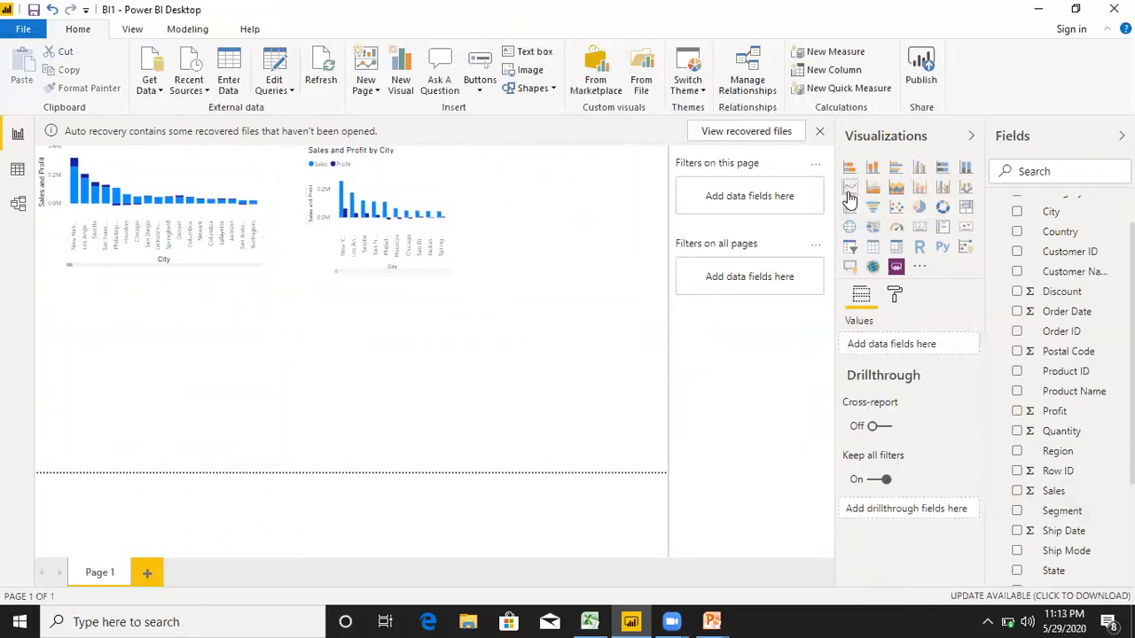
click(430, 215)
click(524, 338)
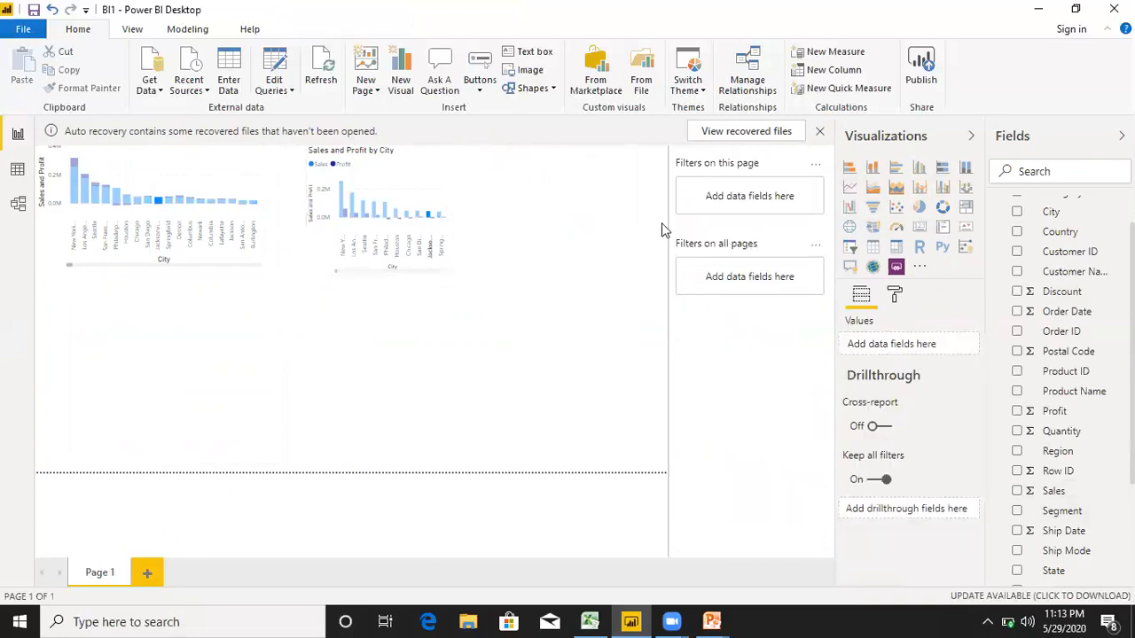
Add a line chart below the stacked column chart, with City as the axis and Sales and Profit as values.
click(850, 187)
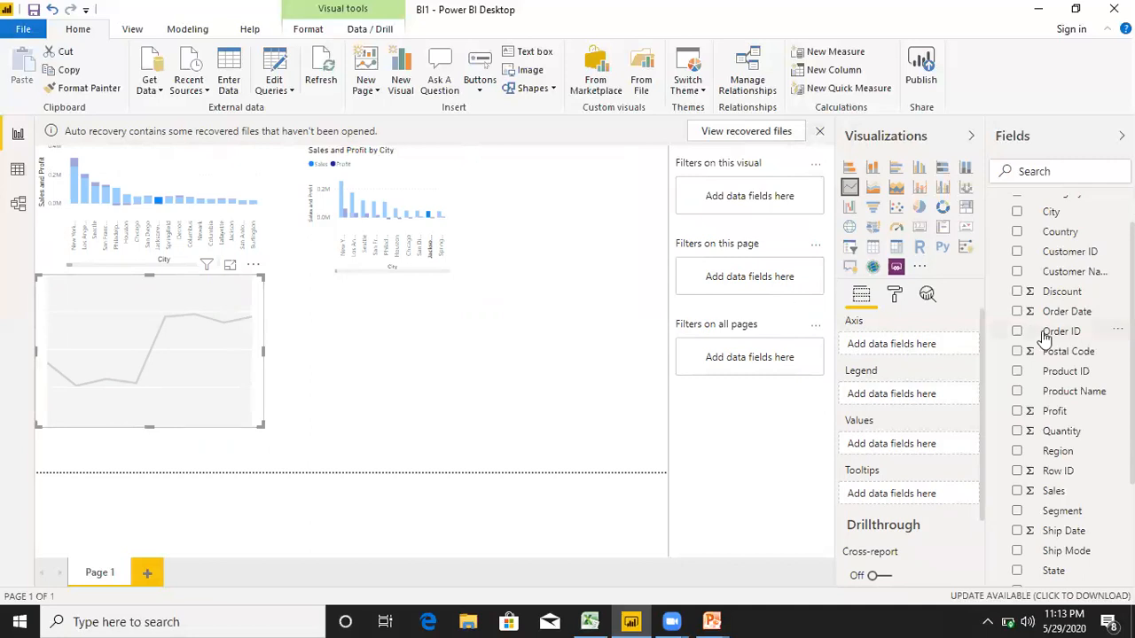
scroll(1073, 293, up, 2)
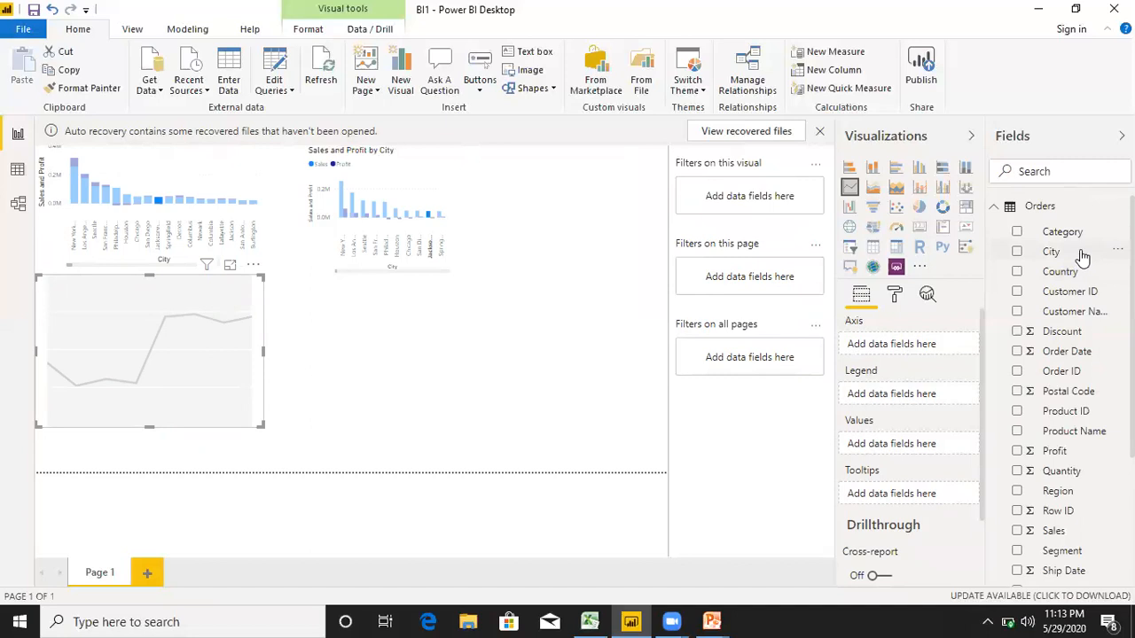
drag(1080, 256, 928, 344)
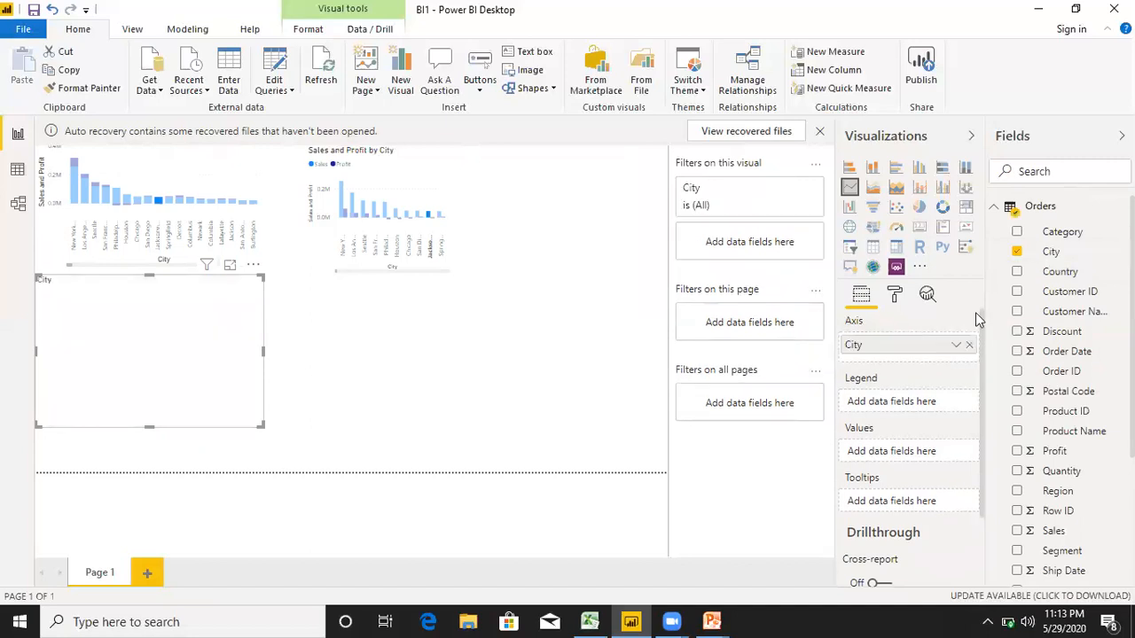
scroll(1070, 444, down, 4)
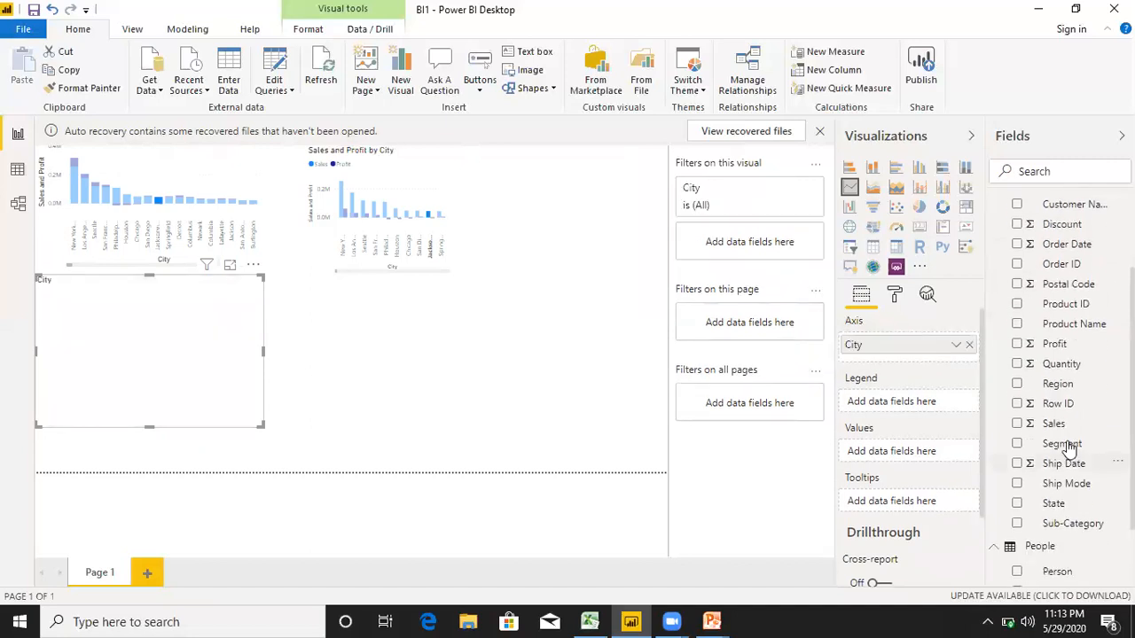
drag(1064, 426, 923, 457)
drag(1057, 346, 926, 460)
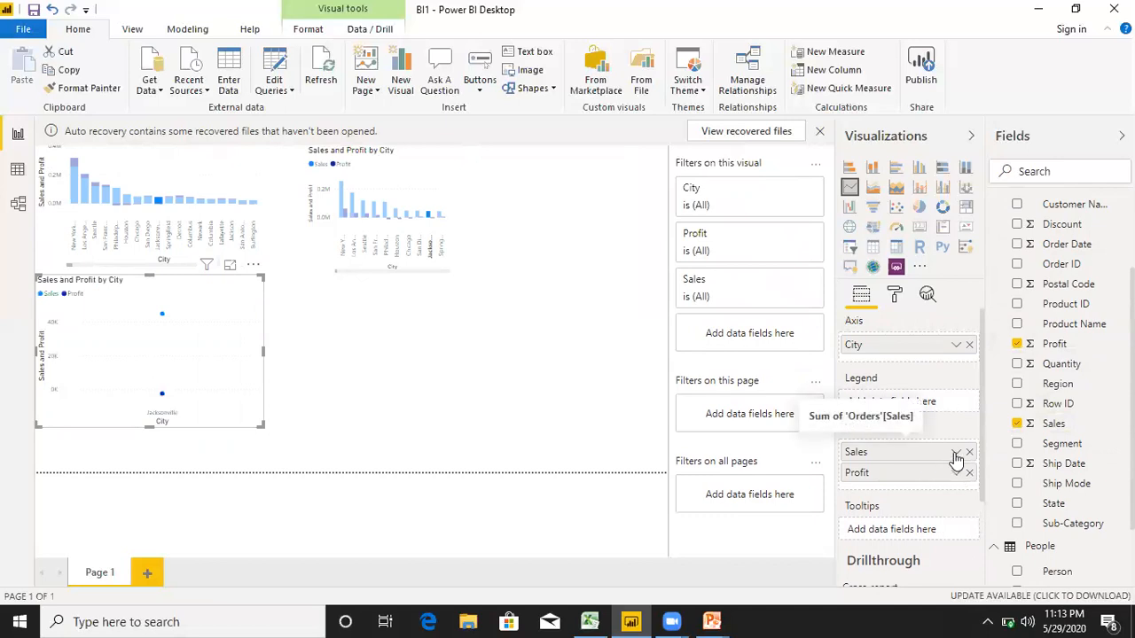
View the aggregation options of the line chart's Sales value and inspect the chart's Jacksonville points.
click(955, 454)
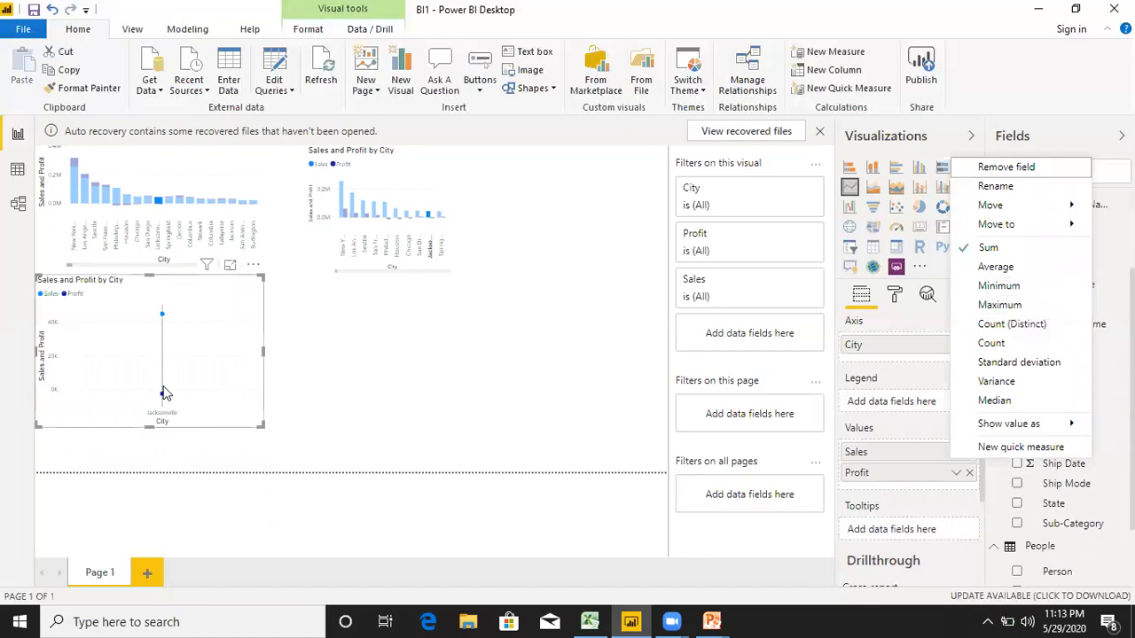
mouse_move(164, 393)
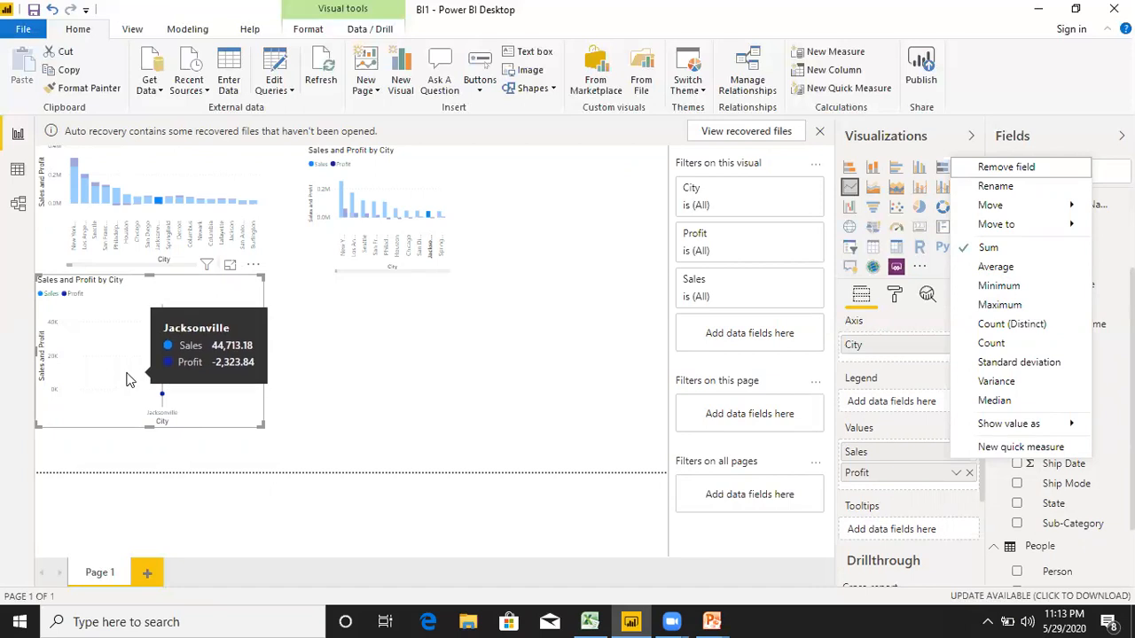
click(451, 309)
click(451, 309)
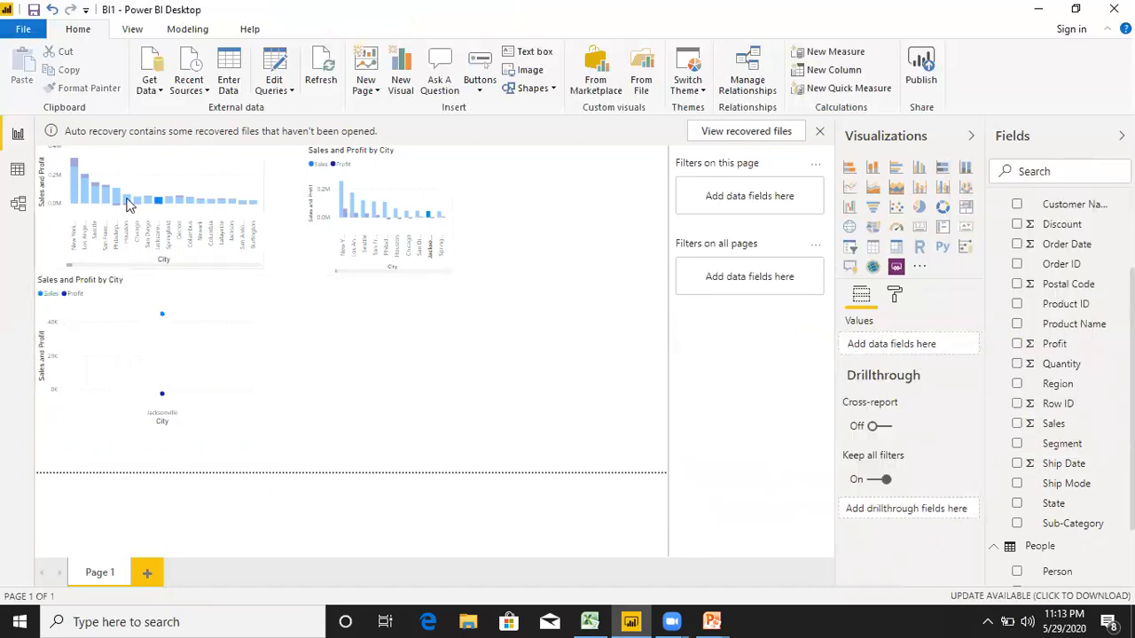
Highlight Houston in the stacked column chart, switch the highlight to New York City, and deselect the chart.
click(135, 198)
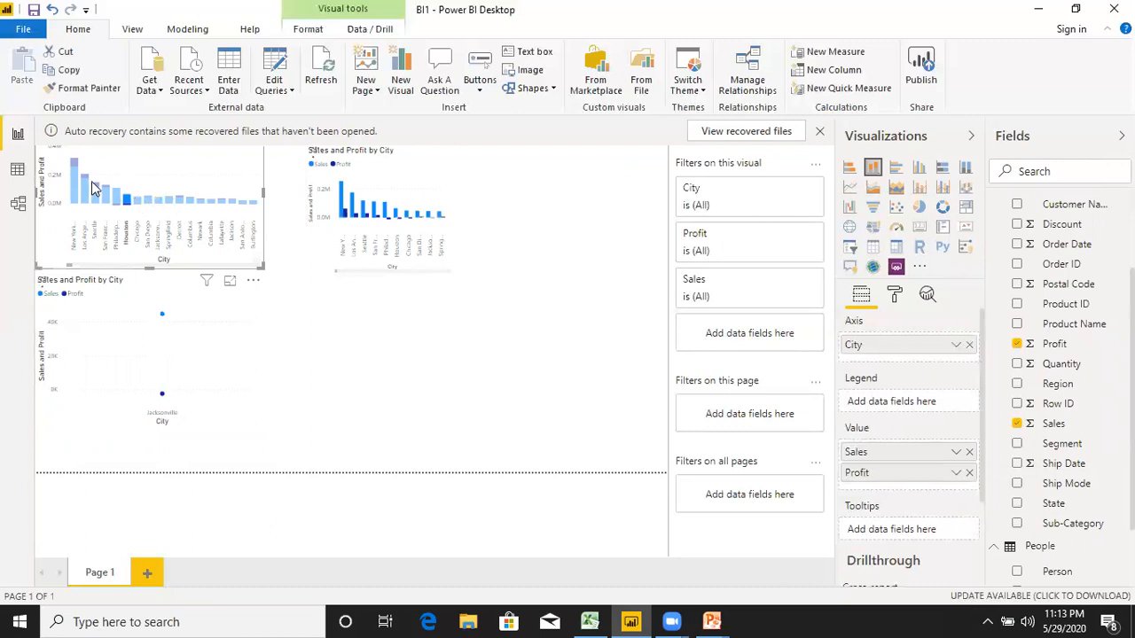
click(74, 164)
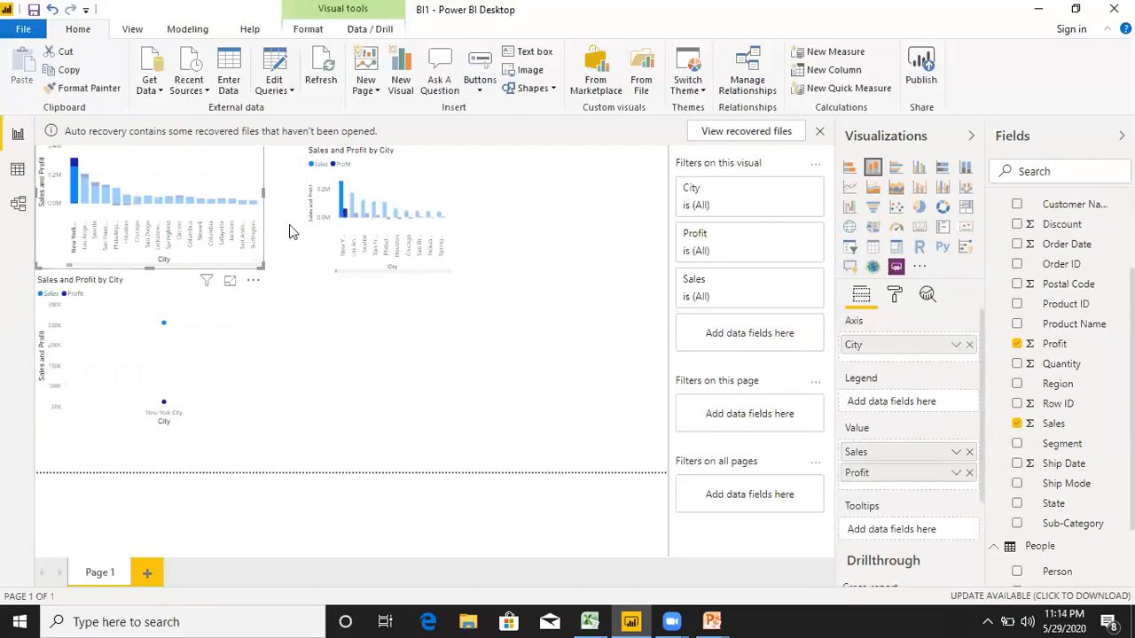
click(584, 285)
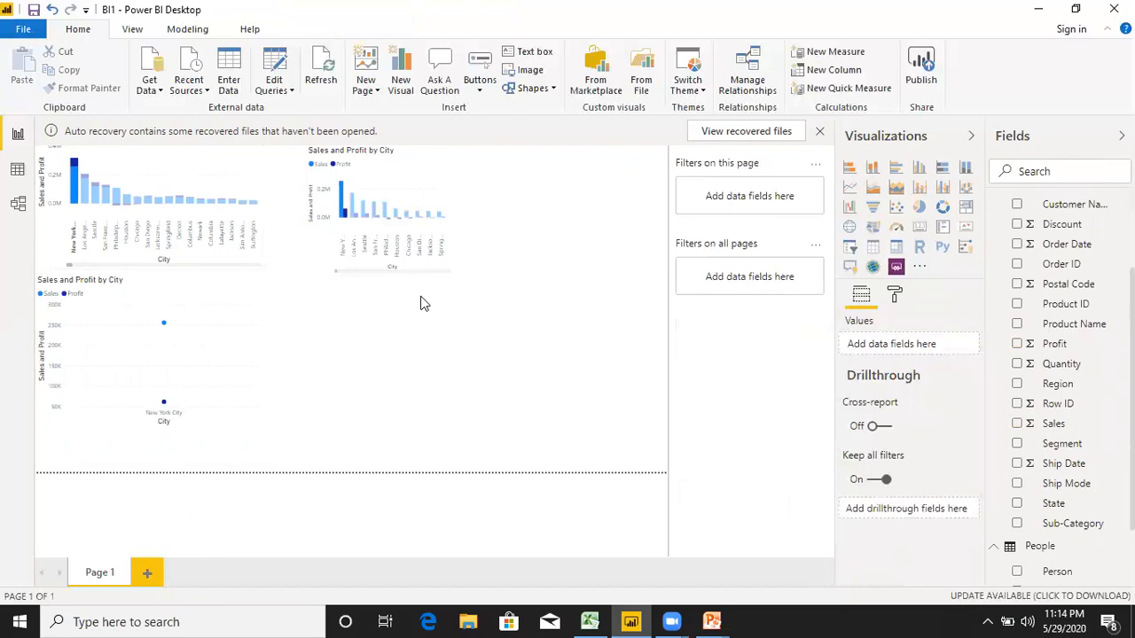
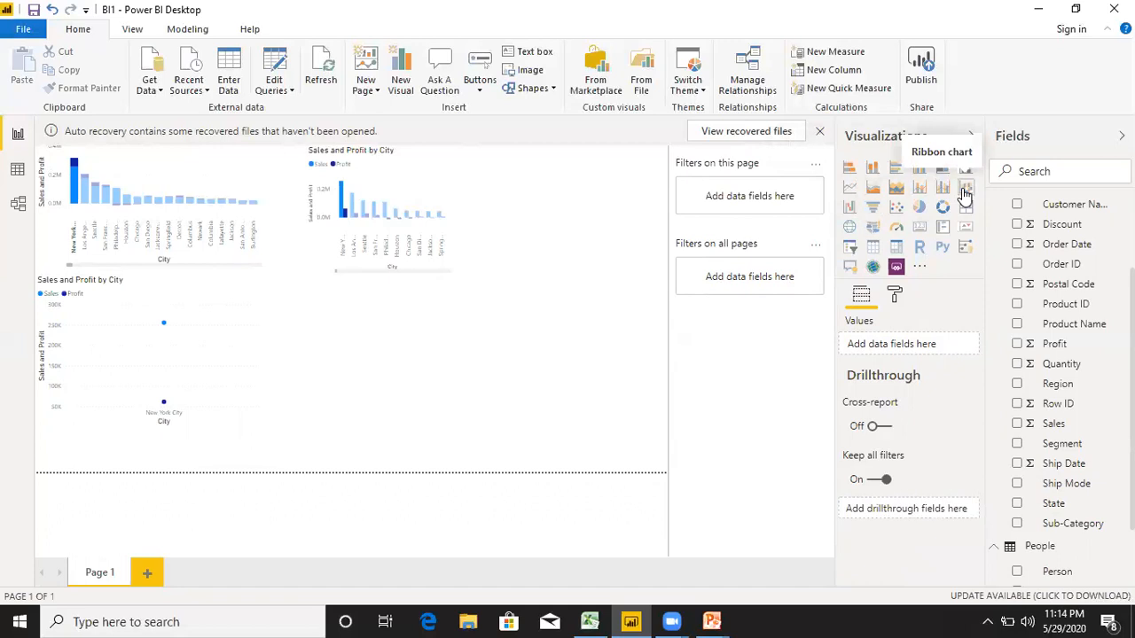
Add an empty funnel chart, narrow it slightly and place it directly beside the line chart.
click(873, 208)
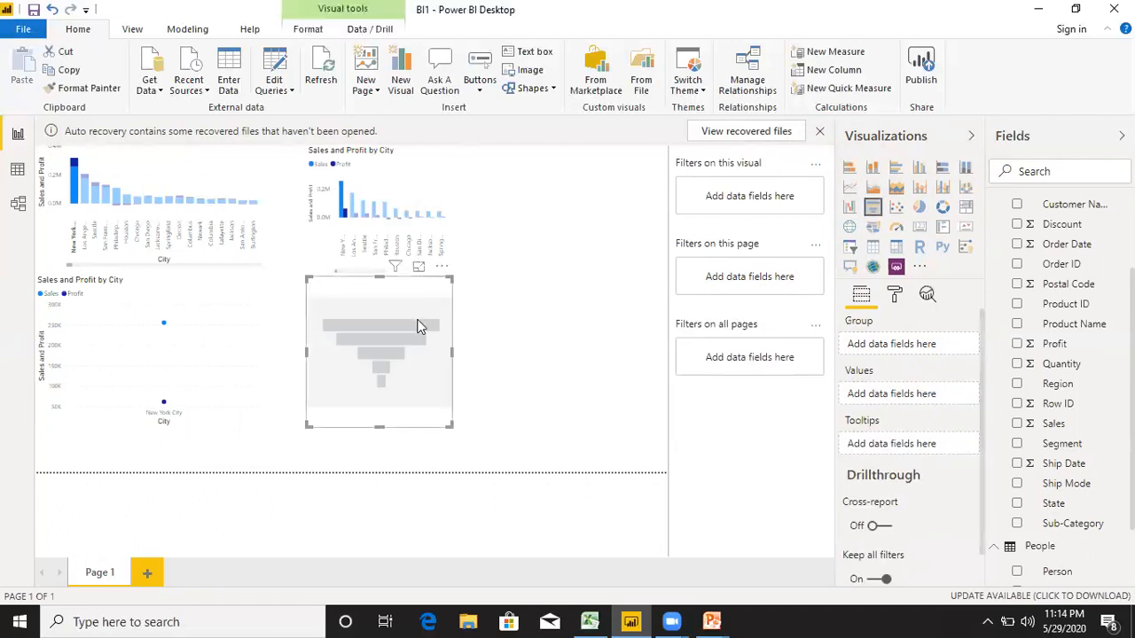
drag(448, 422, 441, 425)
drag(374, 365, 310, 366)
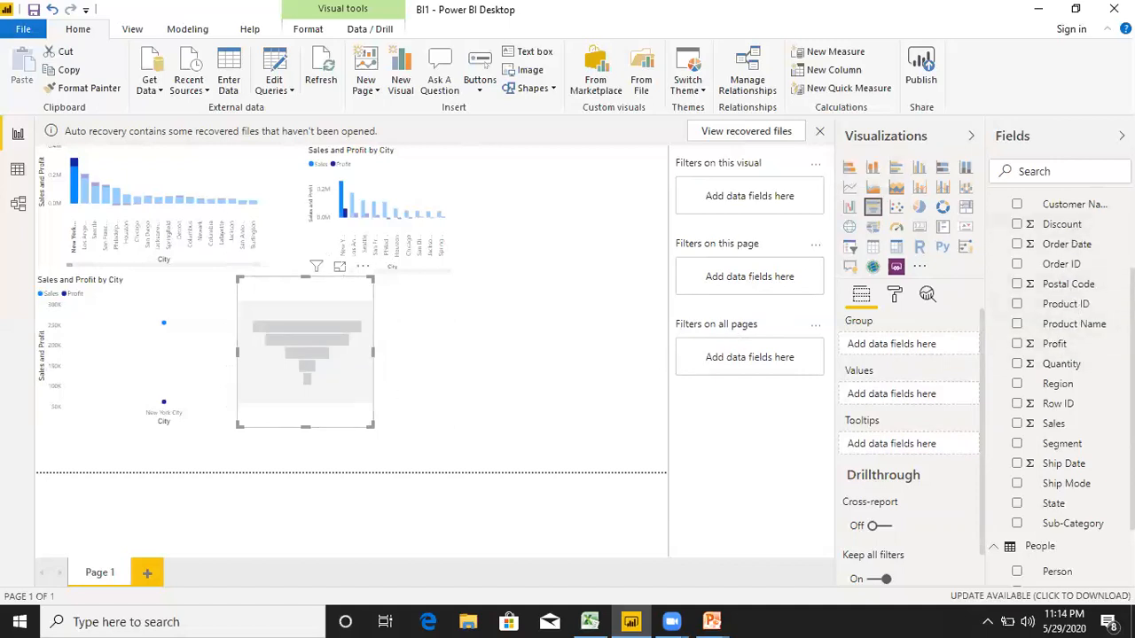
Set City as the funnel chart's group and Sales as its values.
scroll(1055, 310, up, 3)
drag(1049, 255, 908, 349)
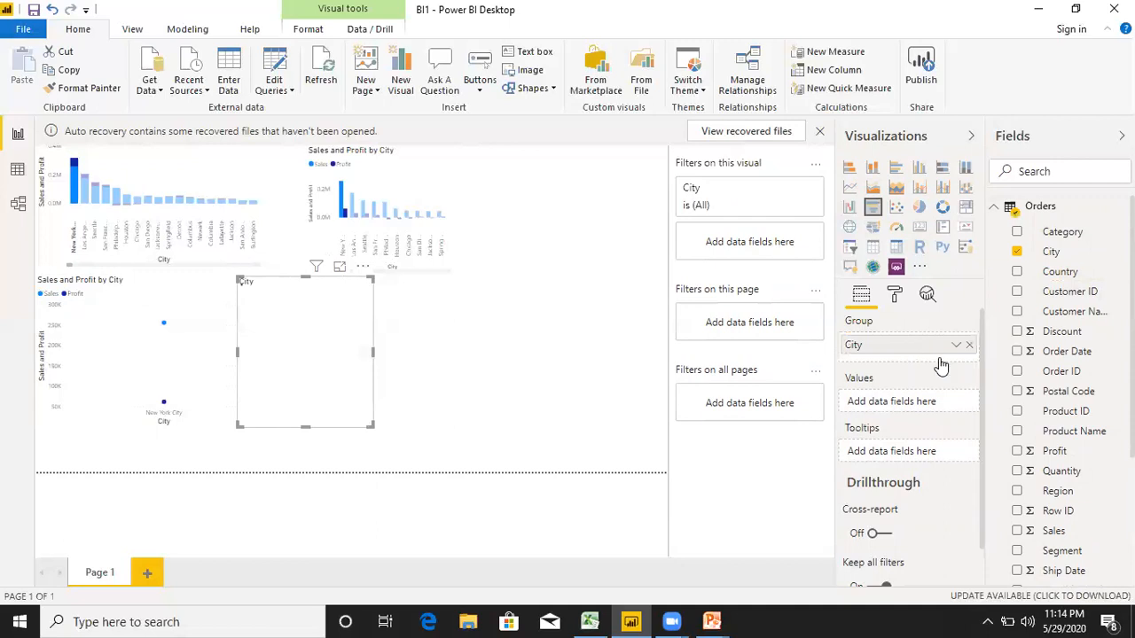
scroll(1060, 390, down, 3)
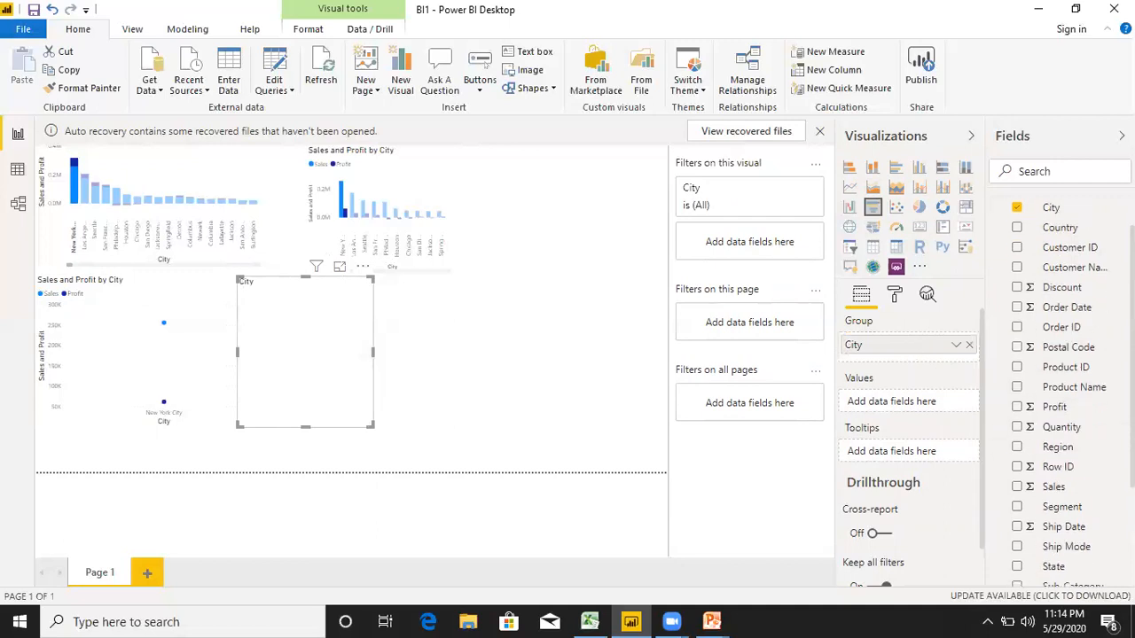
scroll(1060, 390, up, 2)
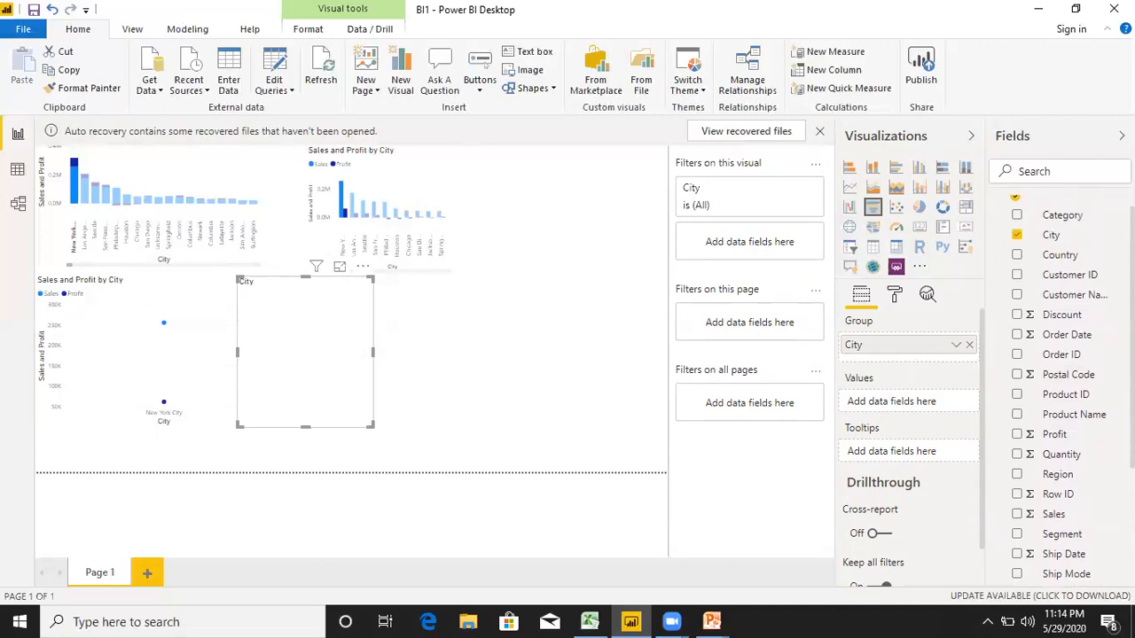
drag(1055, 515, 913, 404)
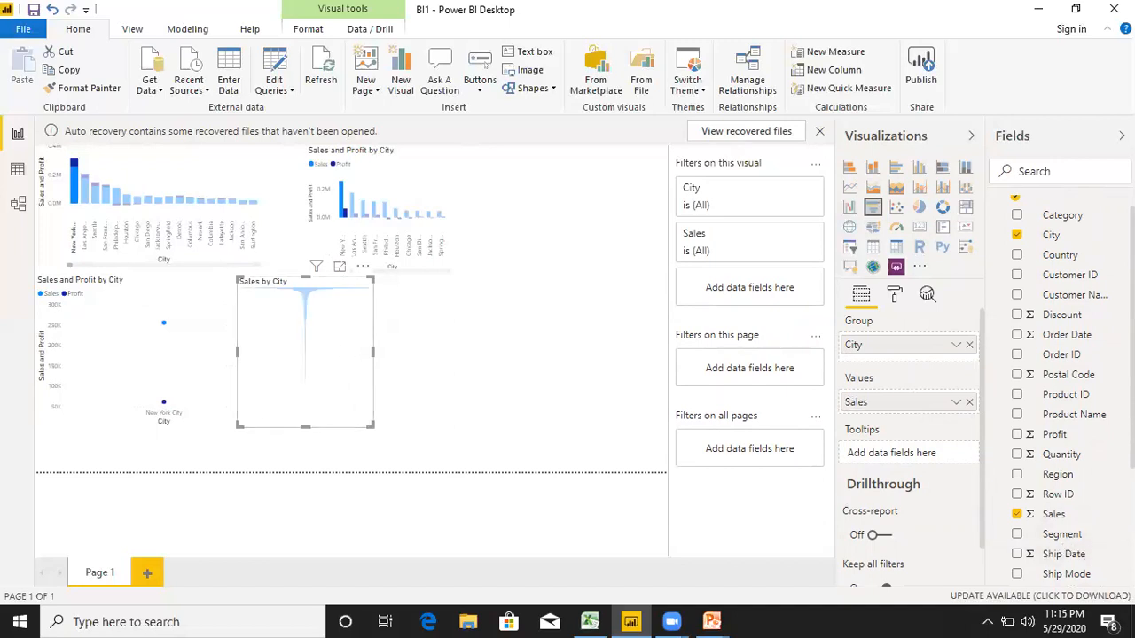
Replace City with Category as the funnel chart's group and widen the chart slightly.
click(1018, 235)
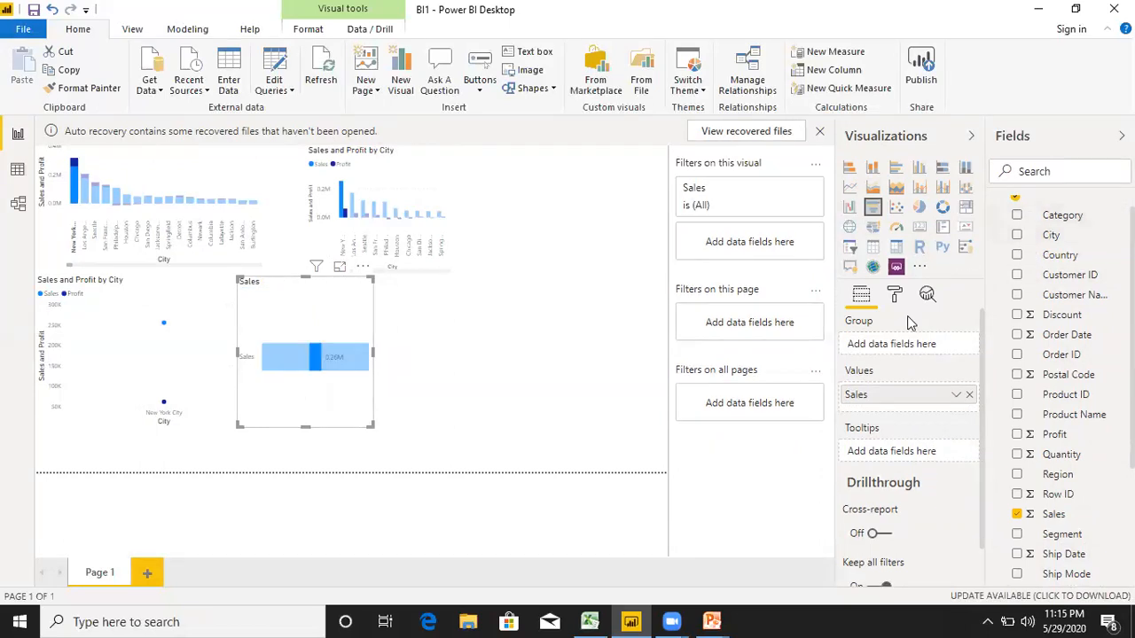
drag(1062, 214, 908, 343)
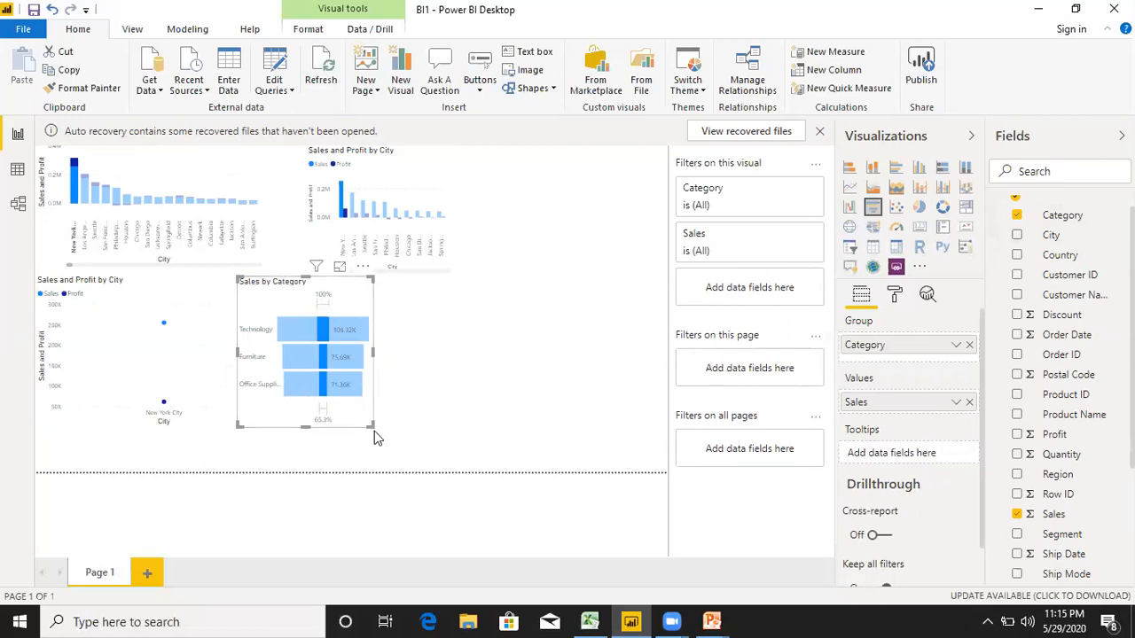
drag(371, 425, 395, 428)
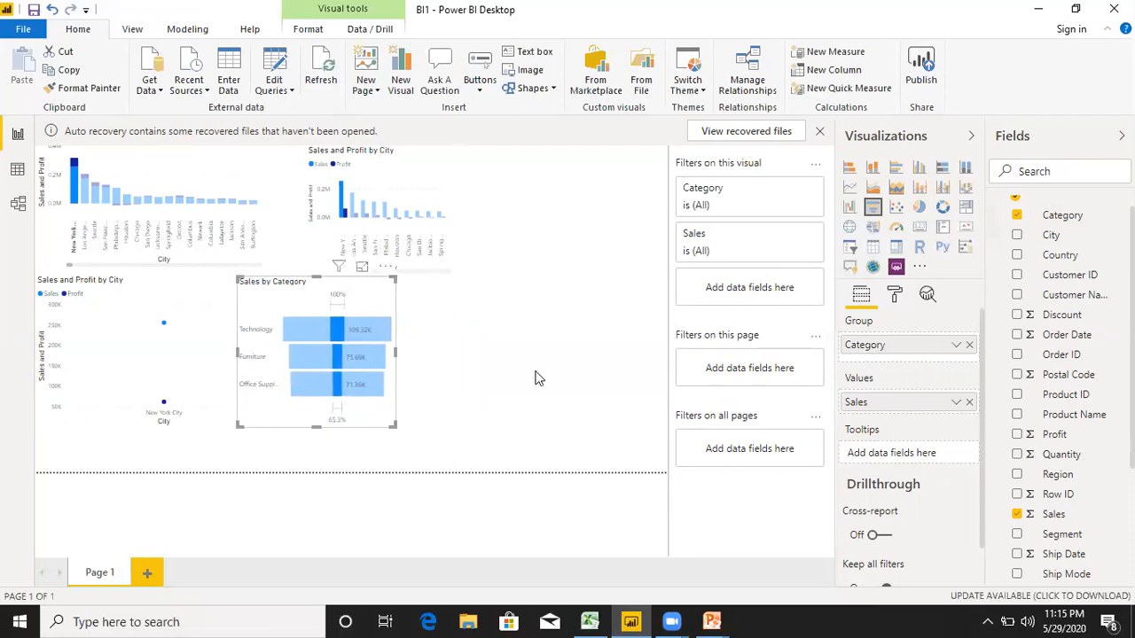
Try converting the Sales by Category funnel to a scatter chart and undo the conversion.
click(898, 213)
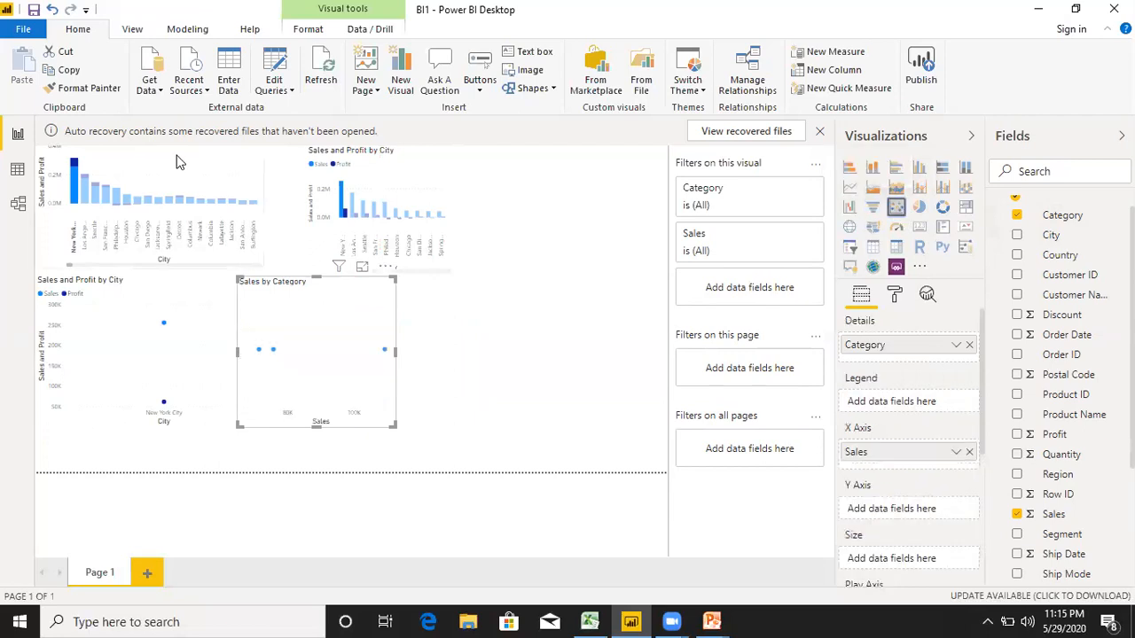
click(52, 10)
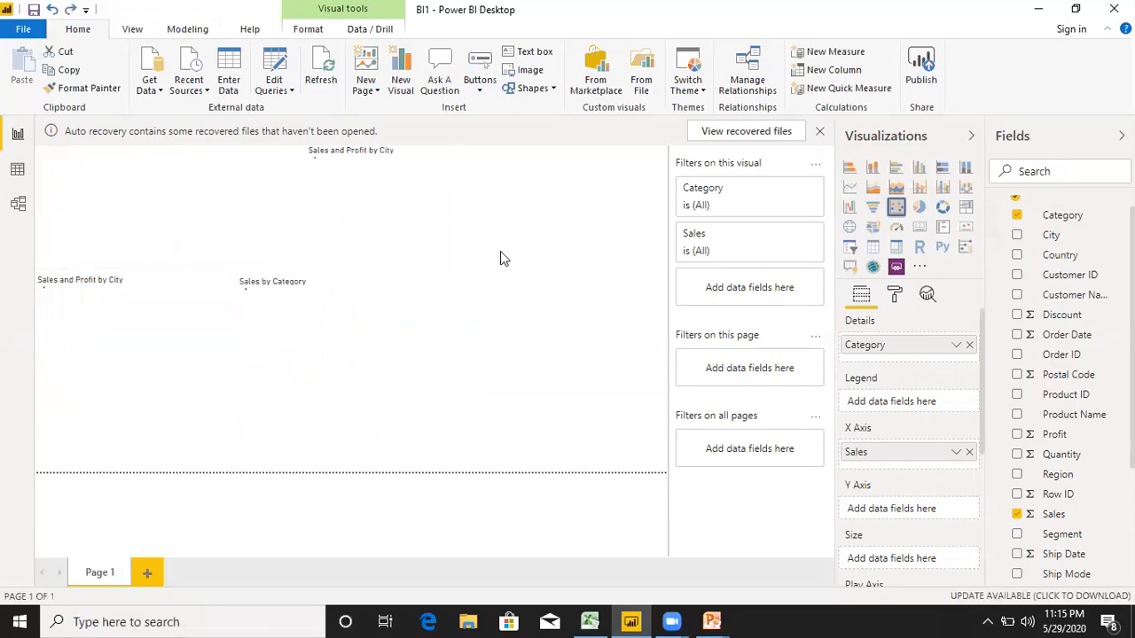
Add a separate scatter chart with City as details, Sales as legend and Profit as the X axis.
click(562, 310)
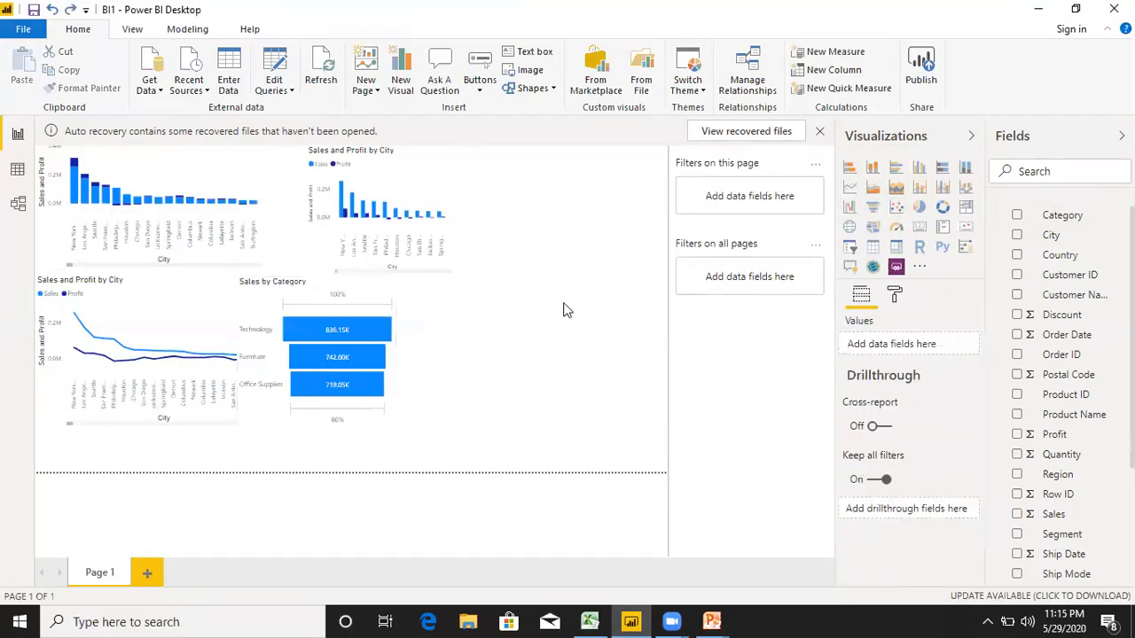
click(896, 207)
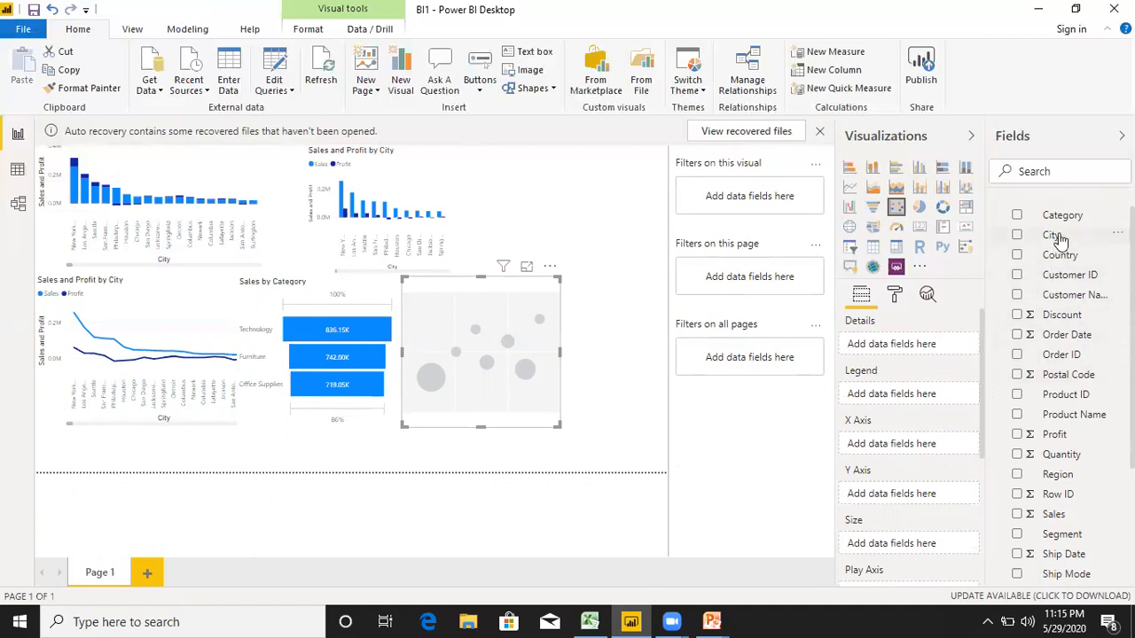
drag(1055, 236, 920, 346)
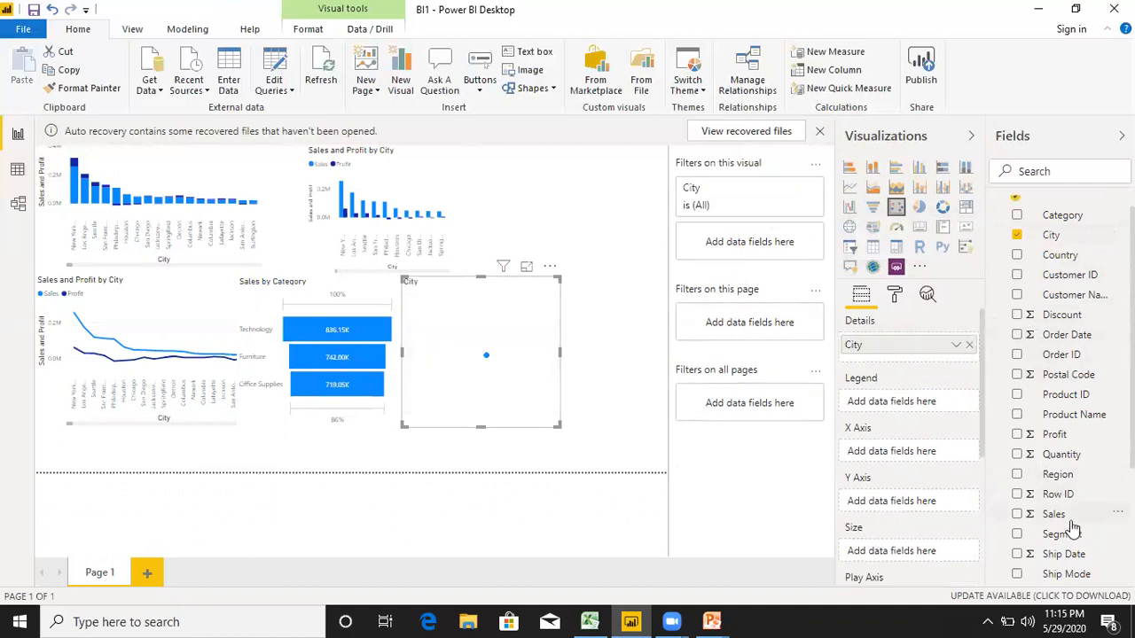
drag(1064, 518, 911, 405)
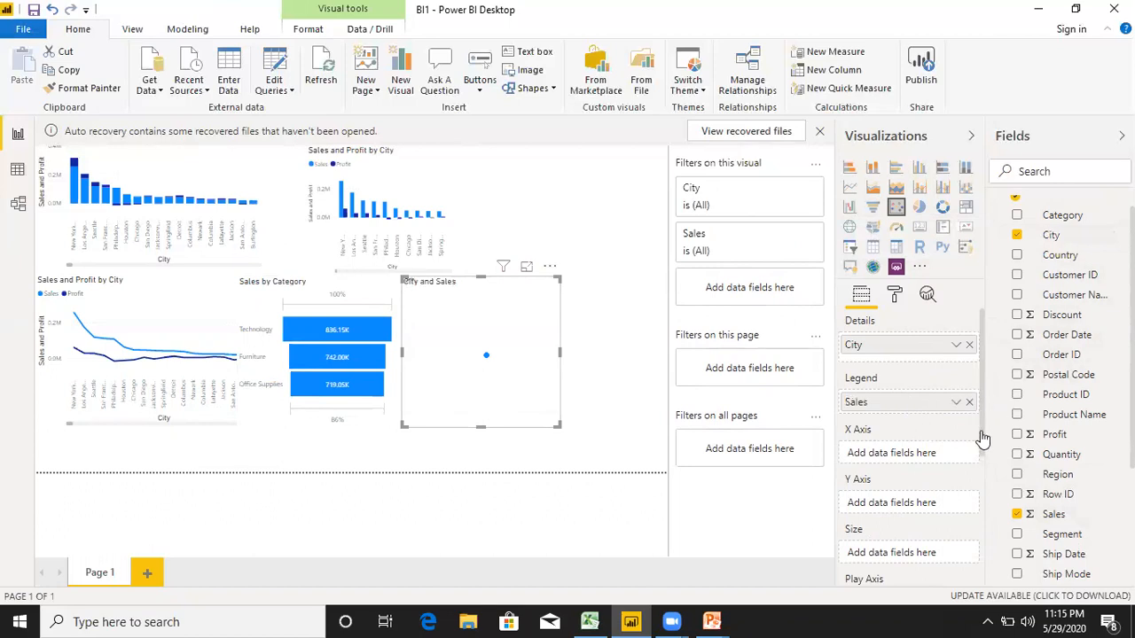
scroll(986, 459, down, 3)
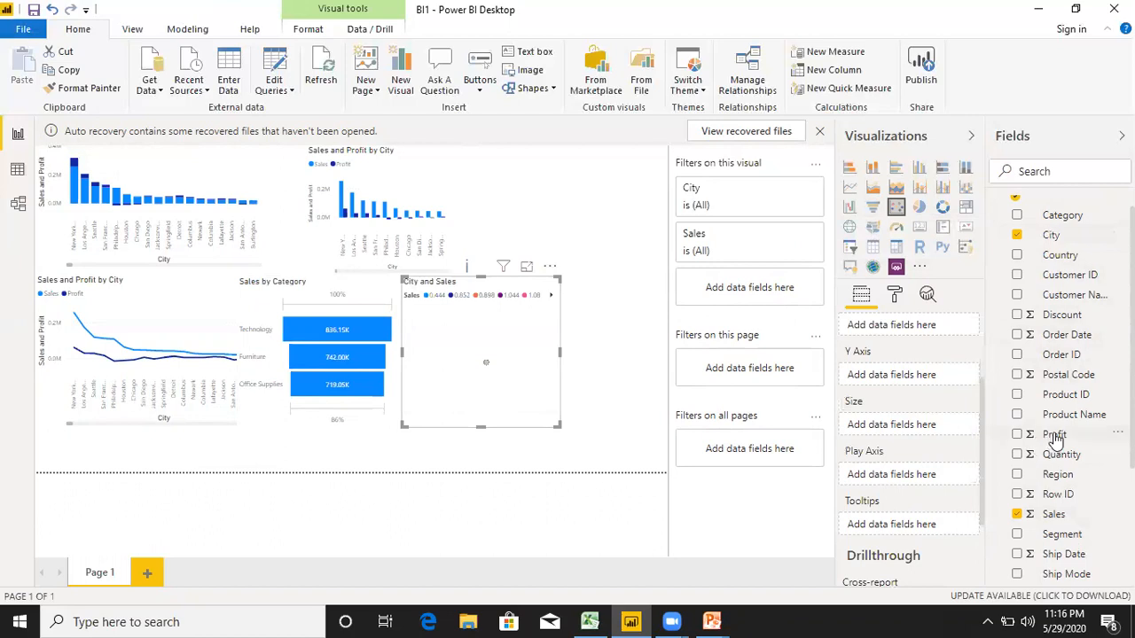
drag(1053, 436, 913, 405)
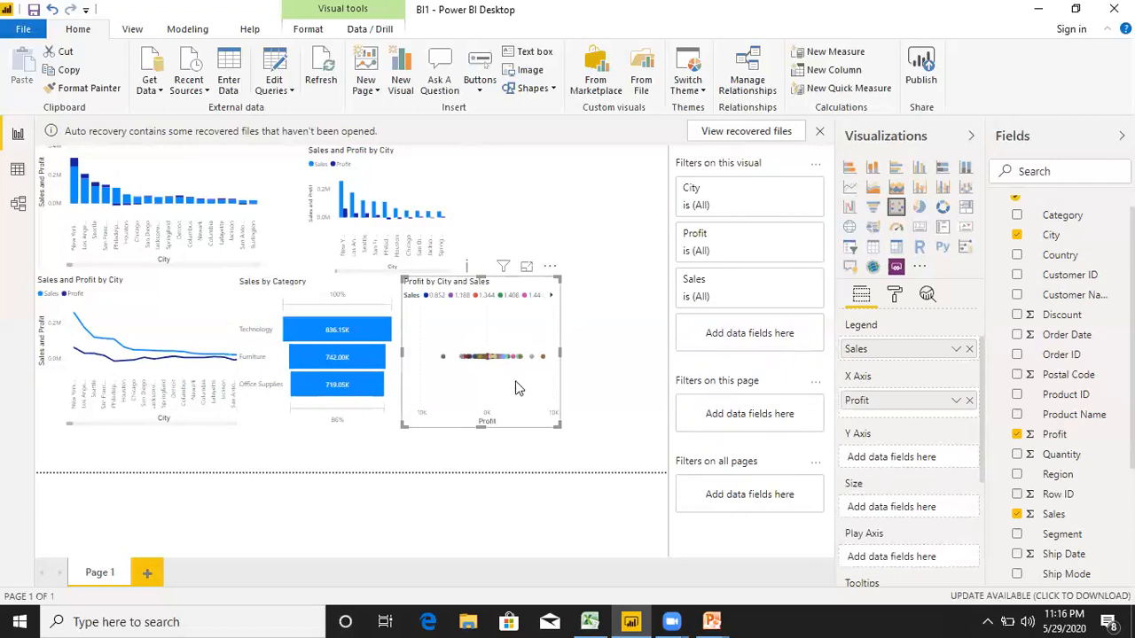
Shrink the scatter chart and move it beside the clustered column chart, leaving free space underneath.
drag(556, 424, 646, 439)
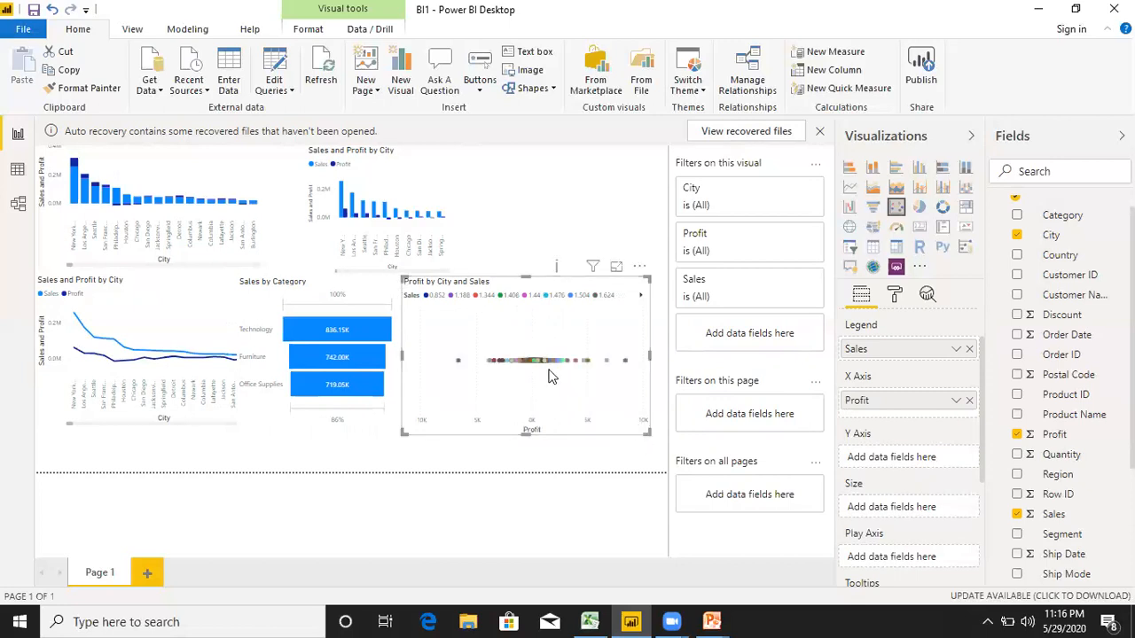
key(ctrl+z)
drag(583, 412, 584, 391)
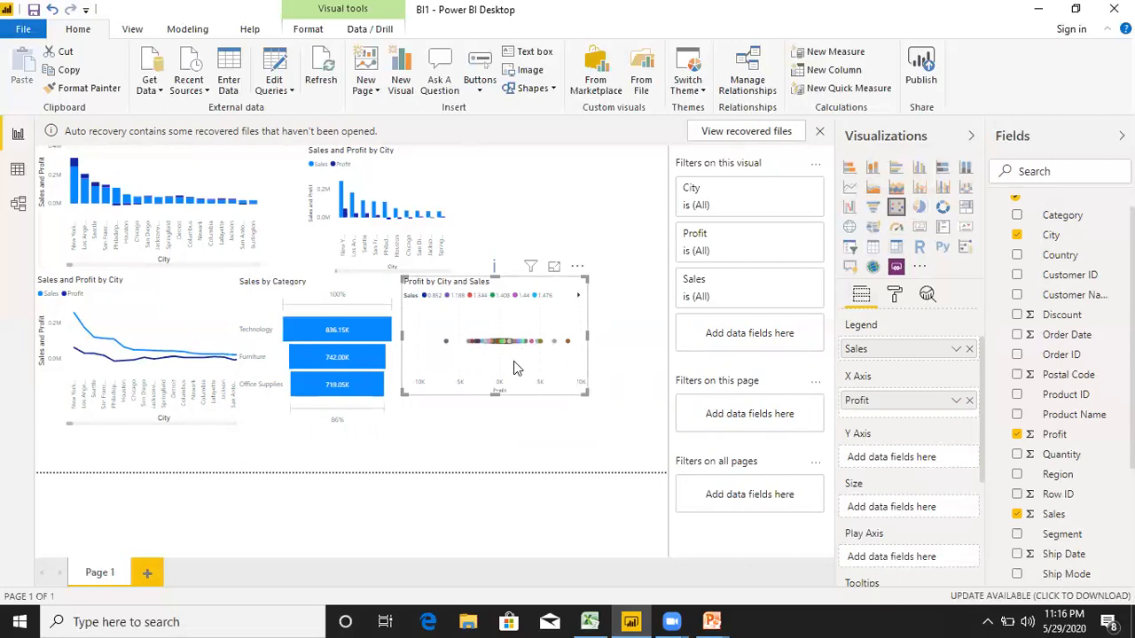
drag(586, 394, 513, 361)
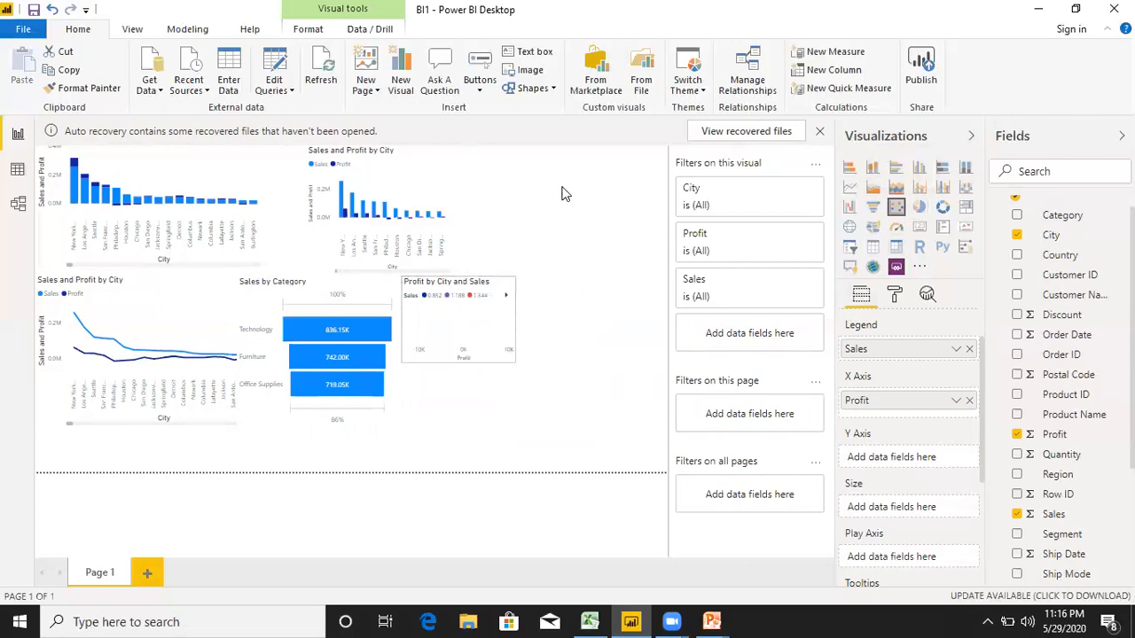
drag(471, 324, 522, 241)
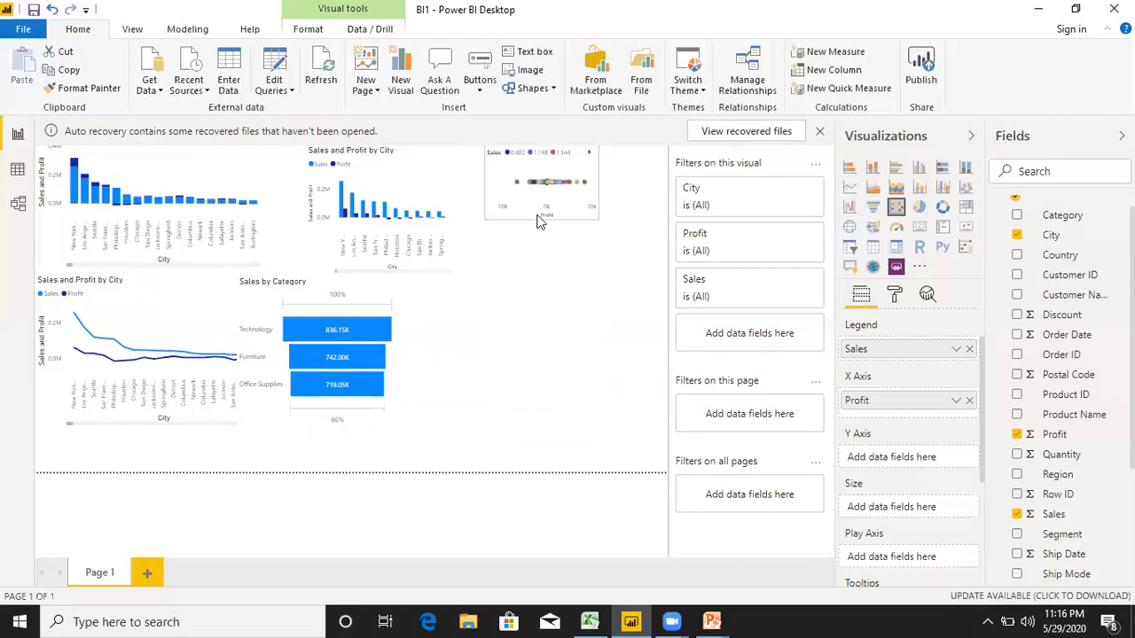
click(540, 255)
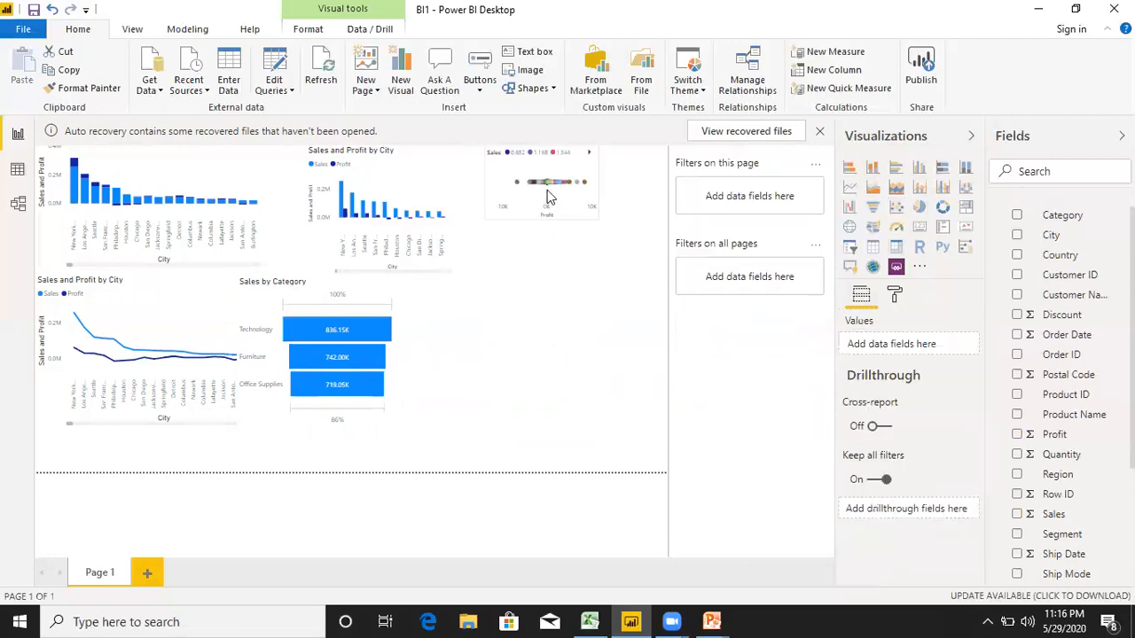
drag(549, 214, 548, 243)
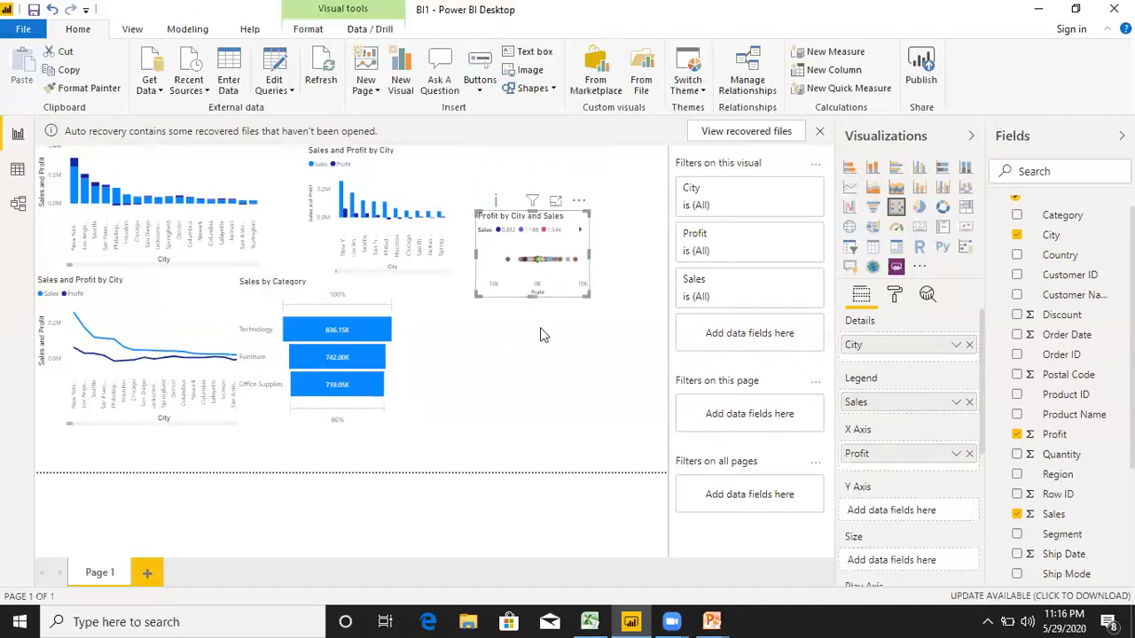
Add a pie chart below the scatter chart with City as its legend.
click(592, 370)
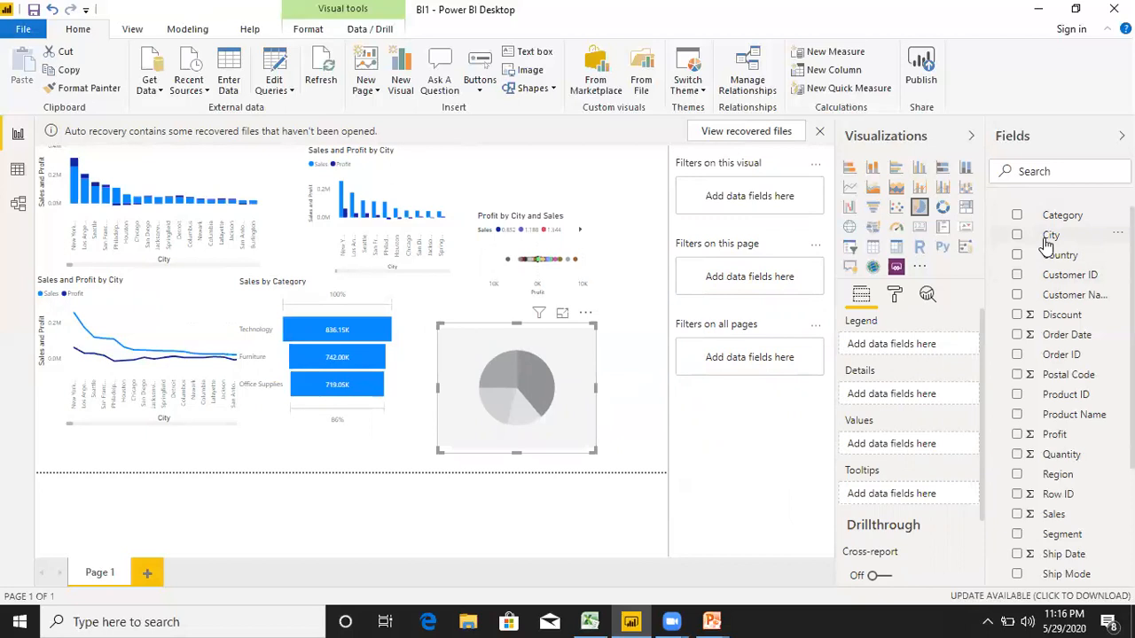
drag(1048, 242, 897, 351)
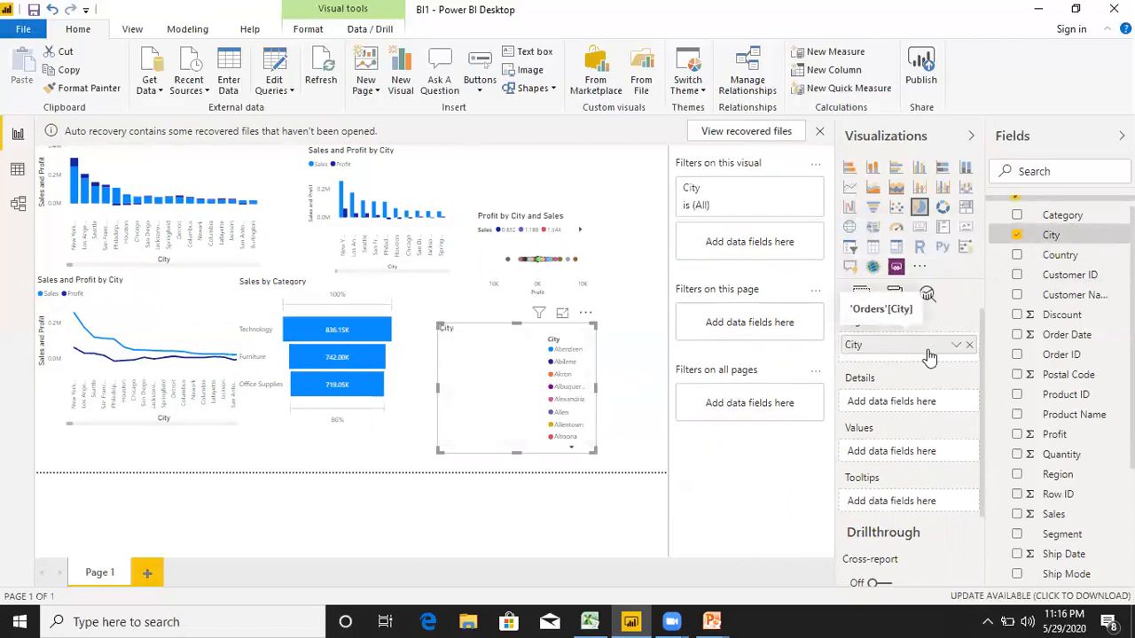
drag(1058, 521, 902, 407)
right_click(903, 406)
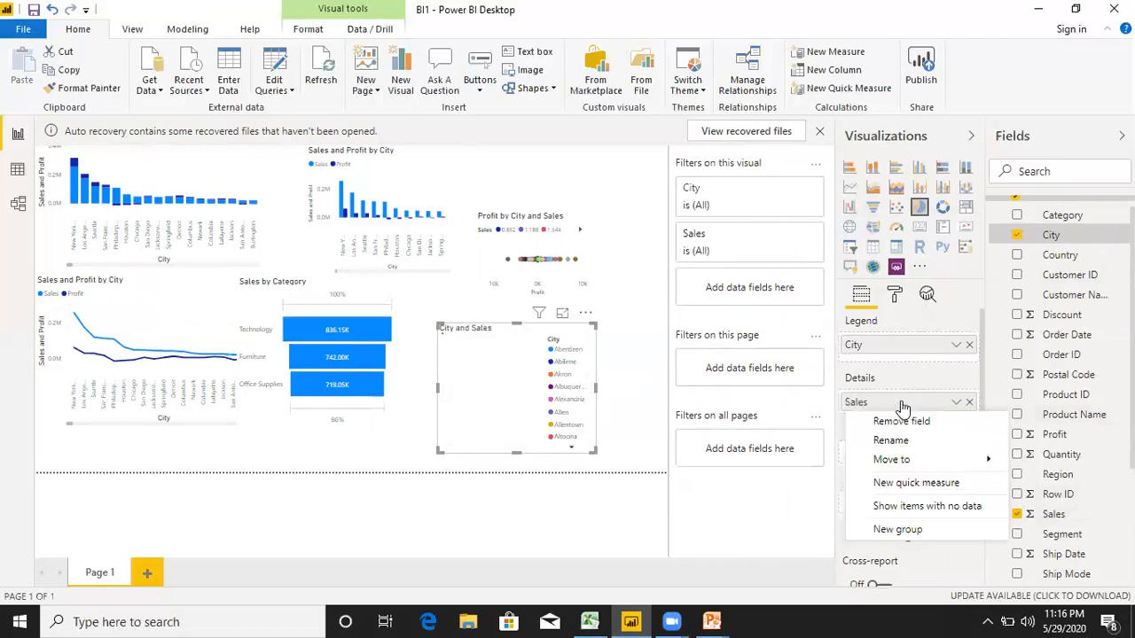
click(971, 404)
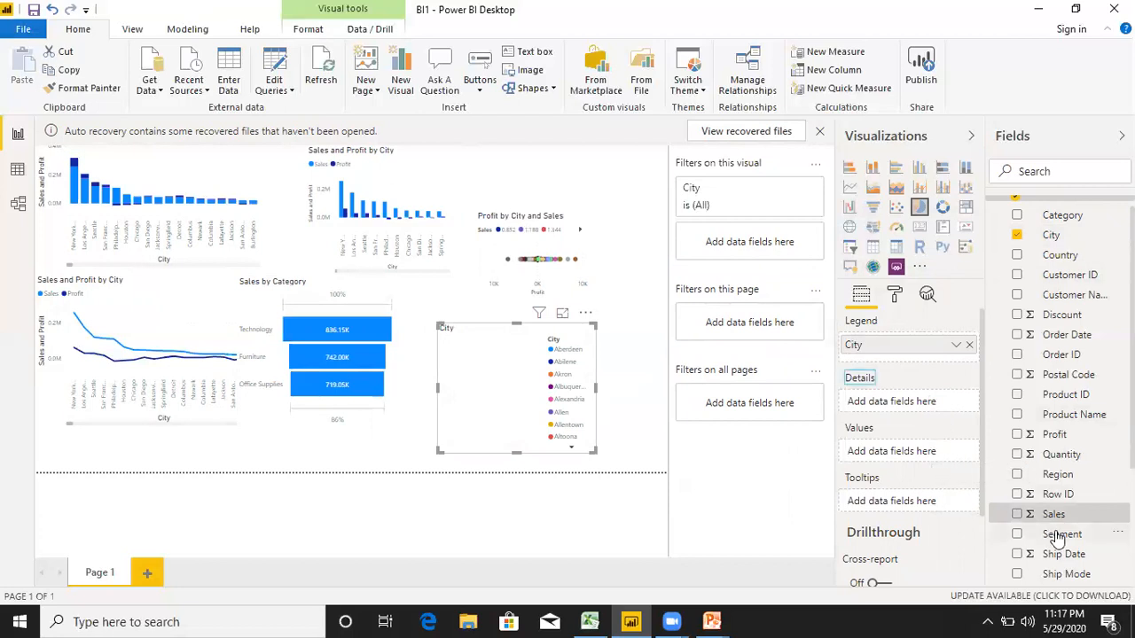
Set Sales as the pie chart's values and enlarge the chart to the page's edge.
drag(1051, 515, 916, 452)
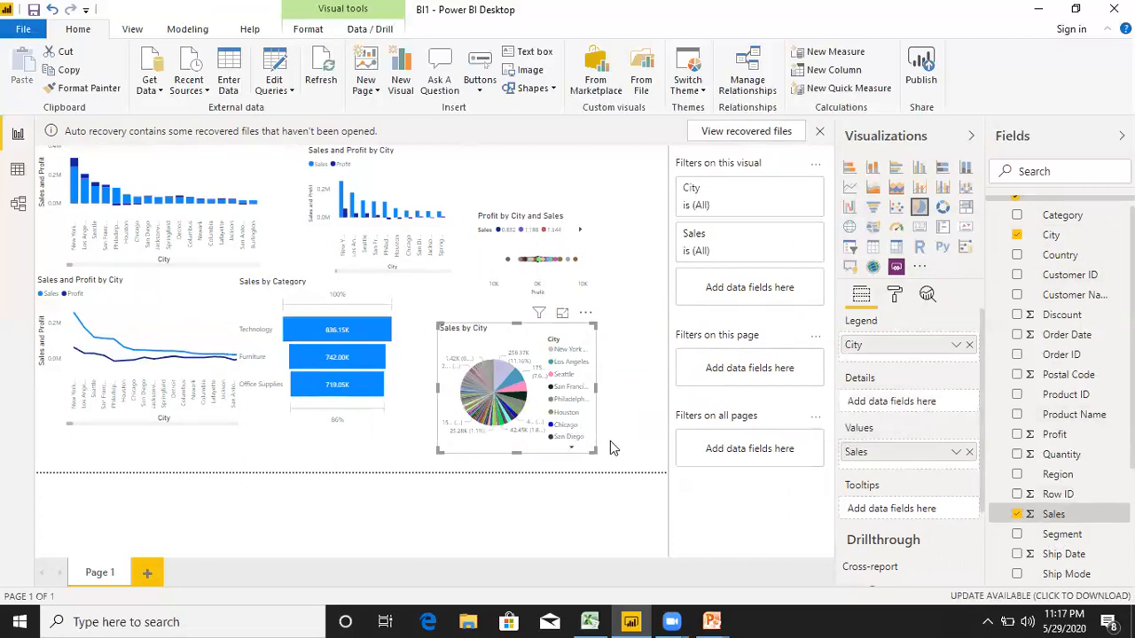
drag(592, 451, 661, 472)
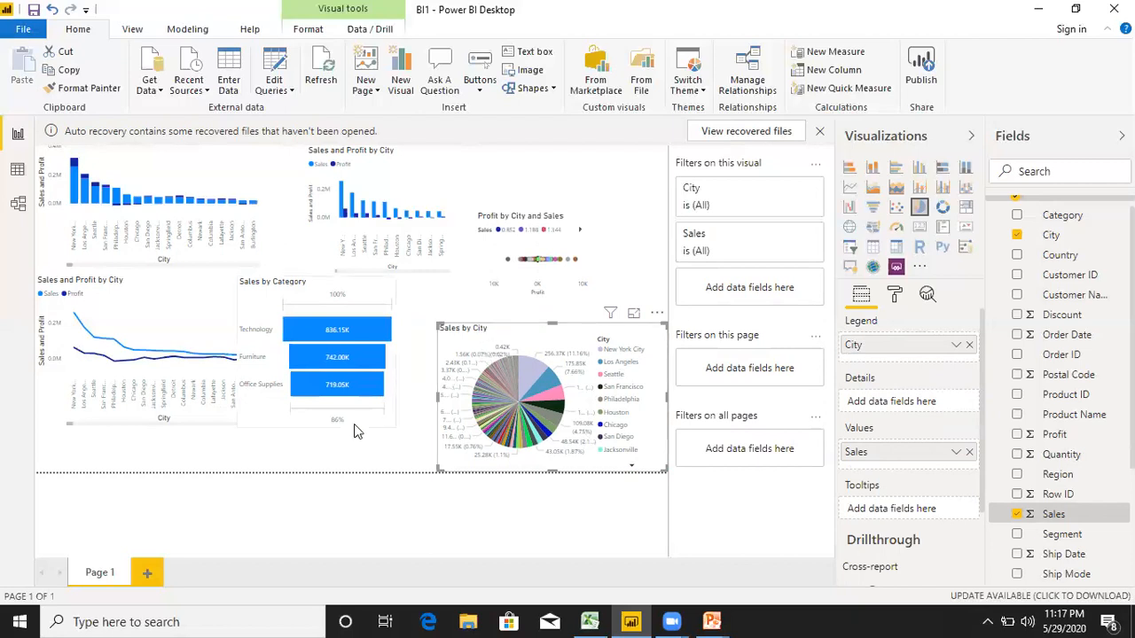
click(625, 521)
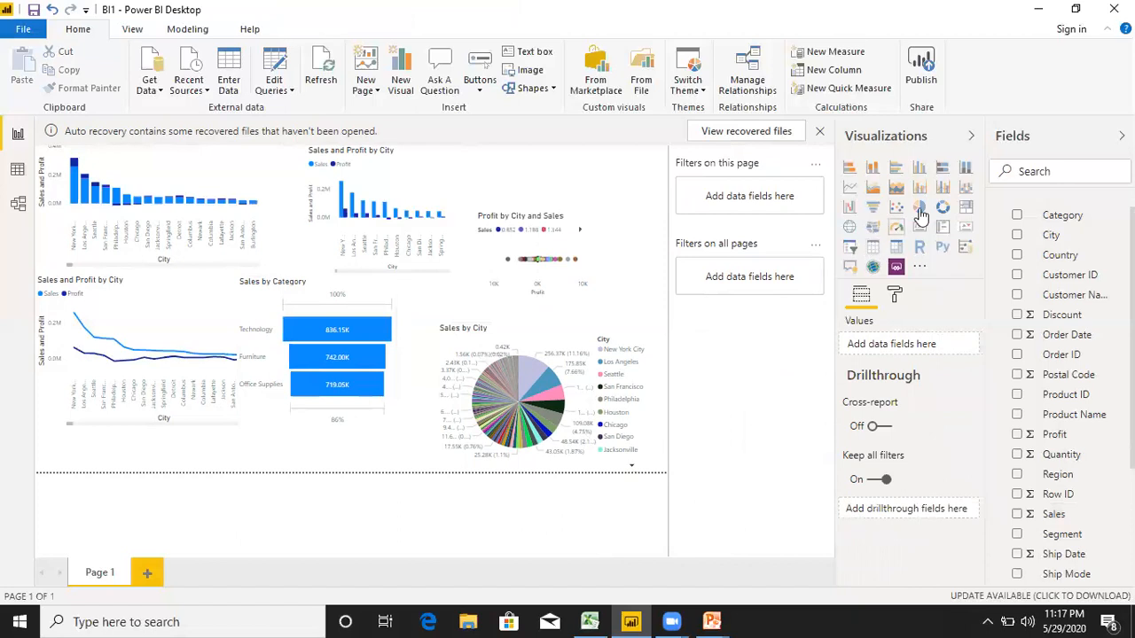
Add a slicer for Sales and place it at the lower end of the funnel chart.
click(850, 249)
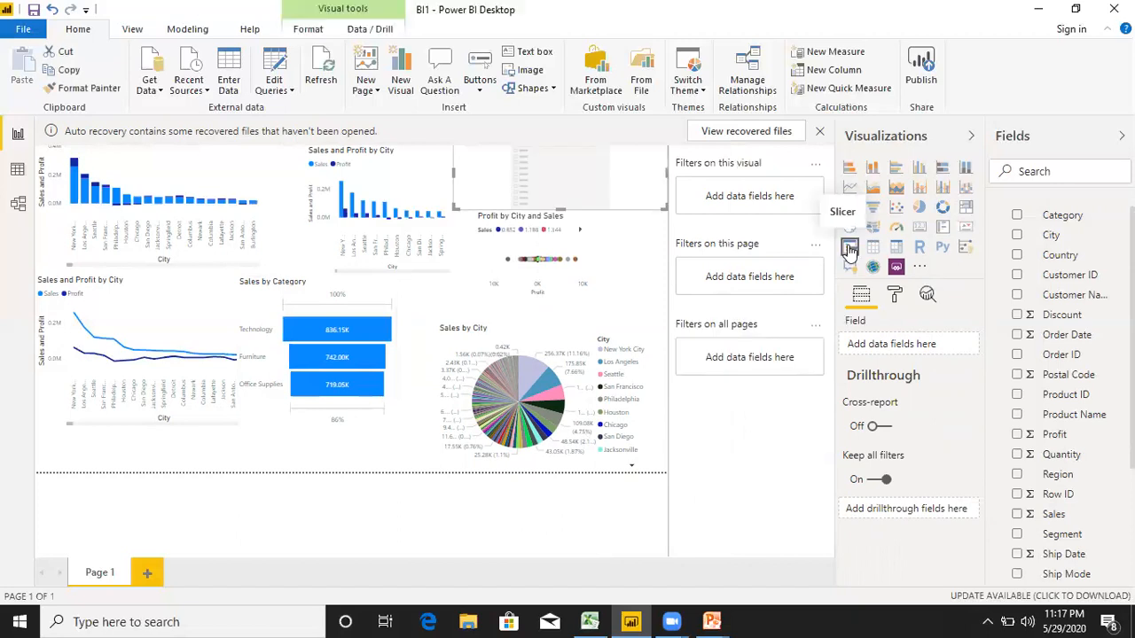
drag(616, 199, 413, 476)
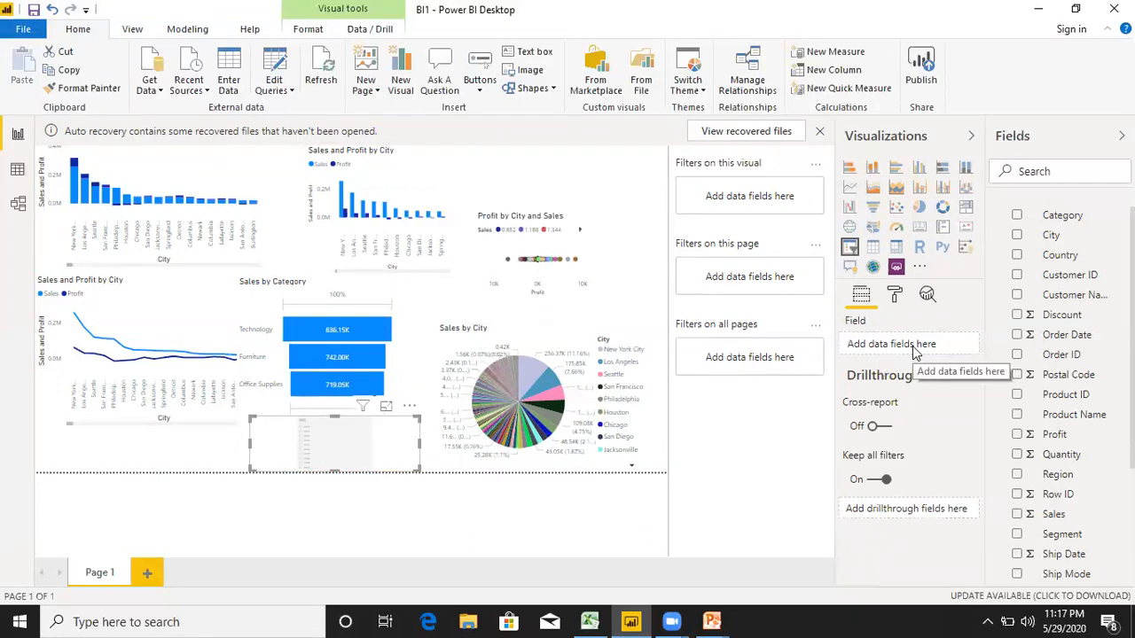
drag(1057, 514, 897, 342)
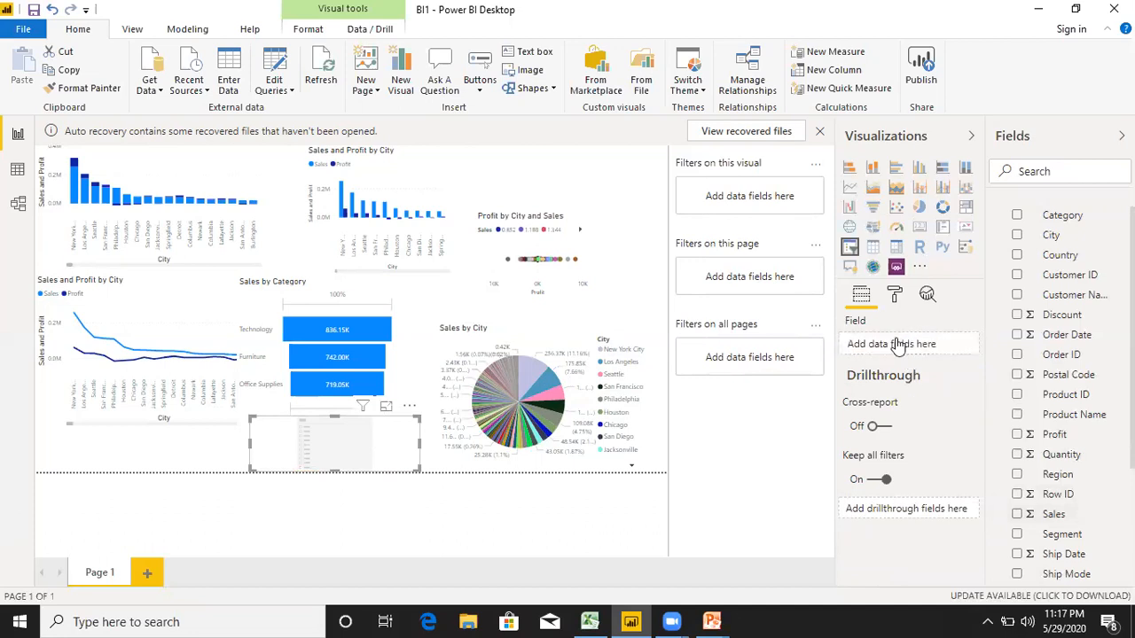
mouse_move(410, 453)
mouse_down()
mouse_move(359, 454)
mouse_move(410, 452)
mouse_up()
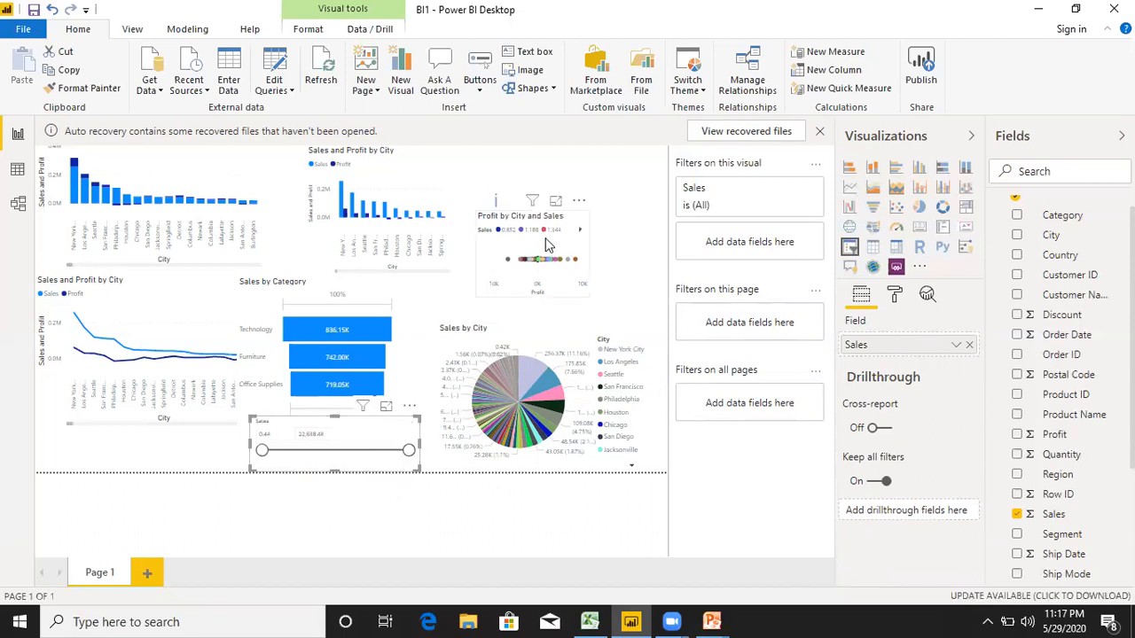
Move the scatter chart up, farther away from the pie chart.
drag(547, 245, 550, 188)
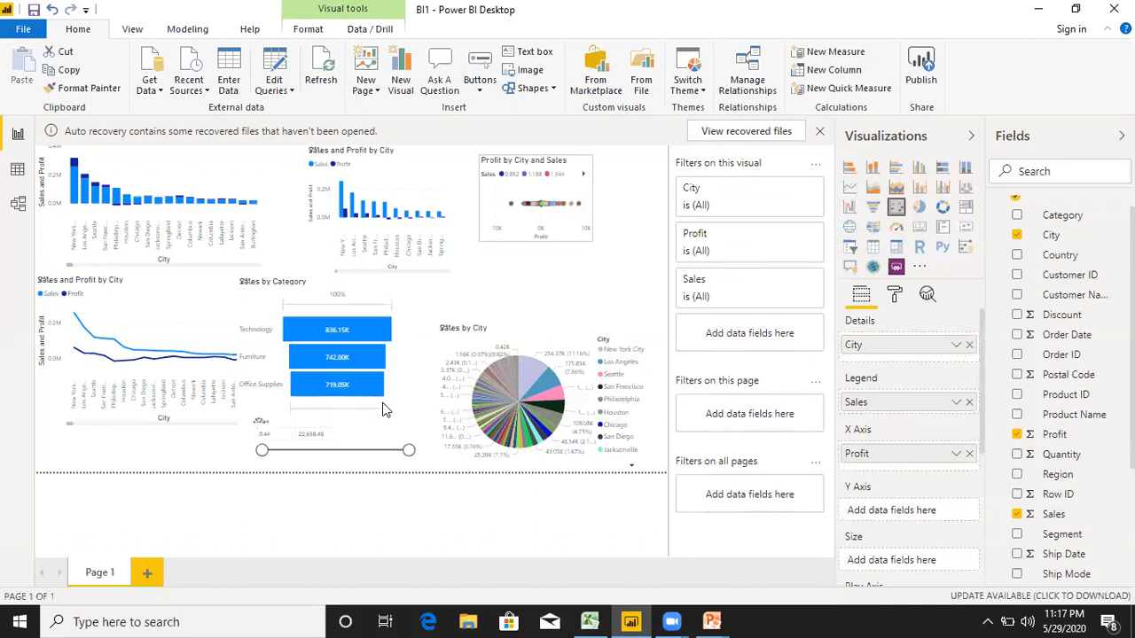
Add a second report page and place an enlarged table visual on it, covering more than half the page width.
click(150, 572)
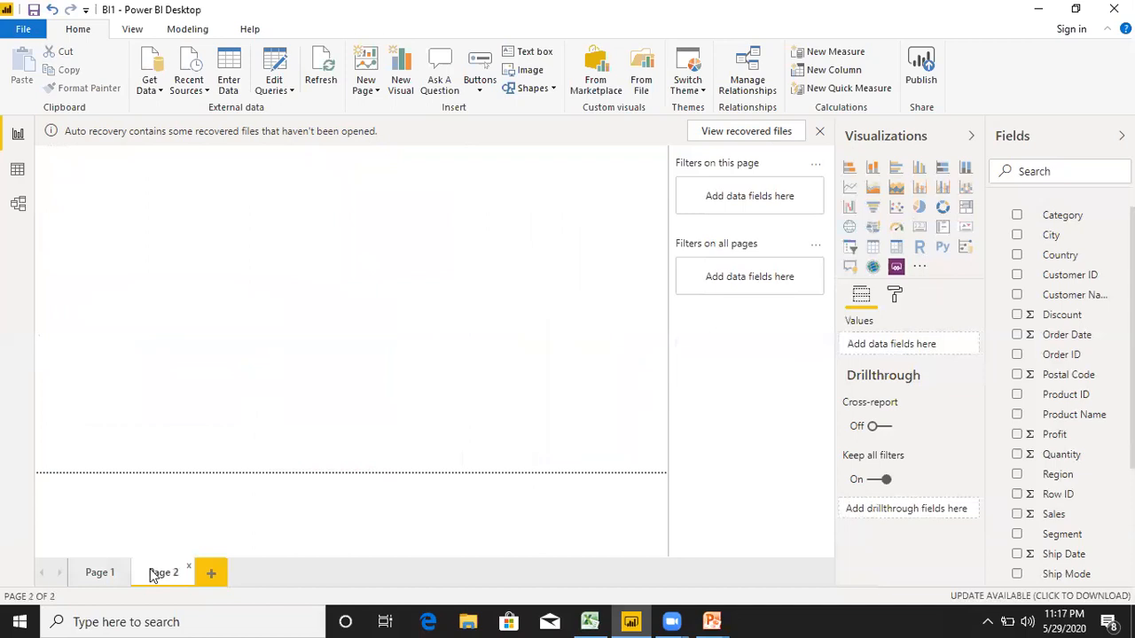
click(872, 252)
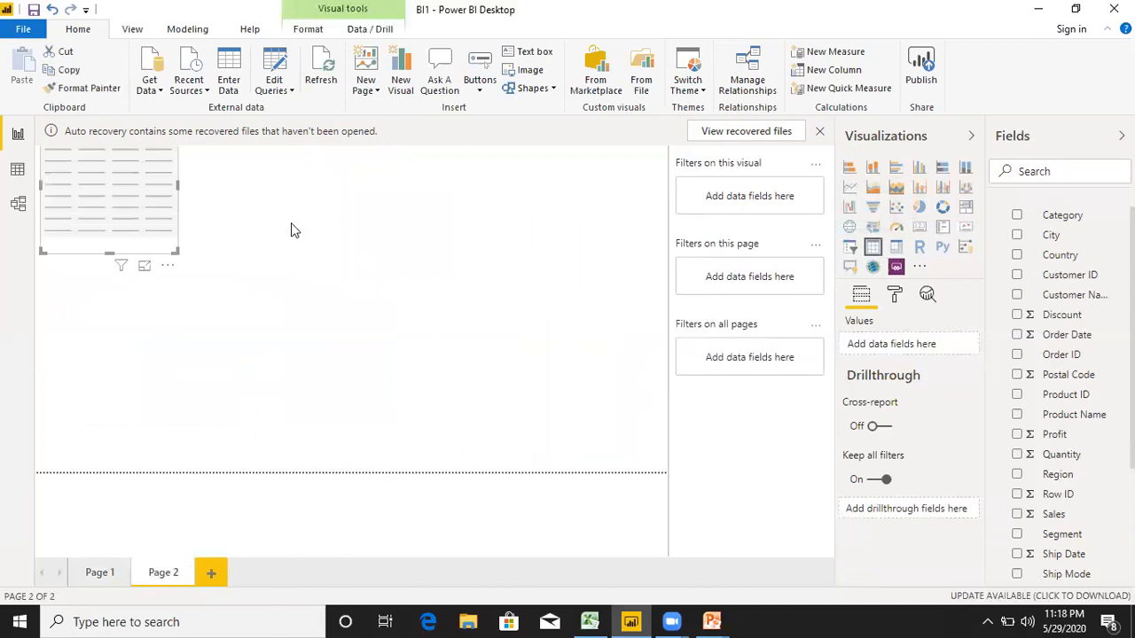
drag(178, 252, 414, 432)
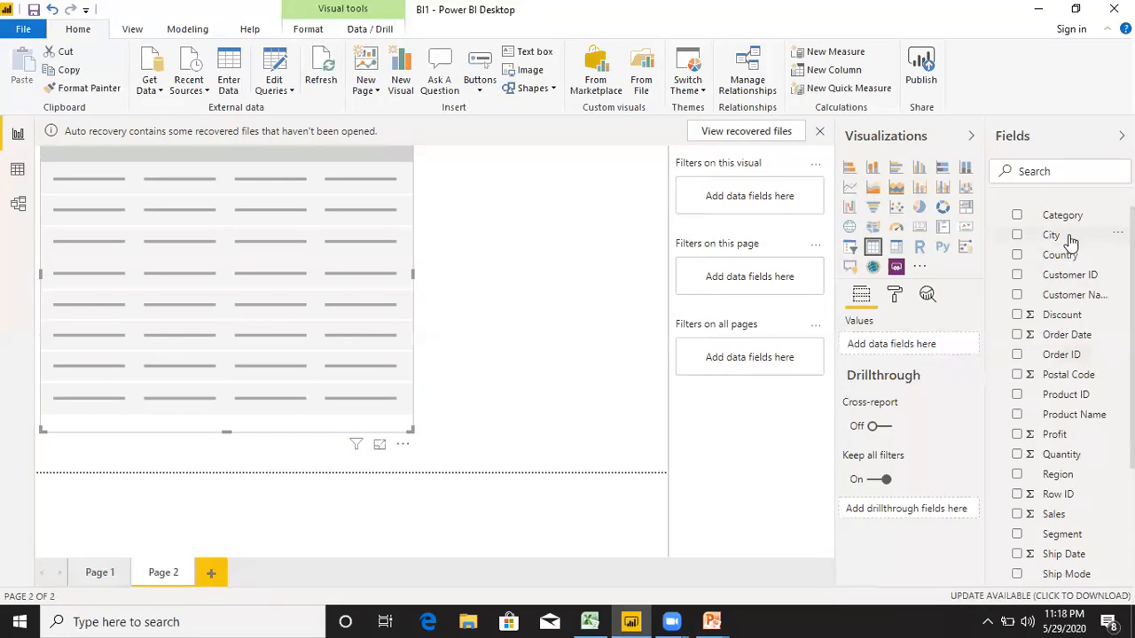
Fill the table with the City, Sales and Profit fields, in that order.
drag(1070, 238, 887, 343)
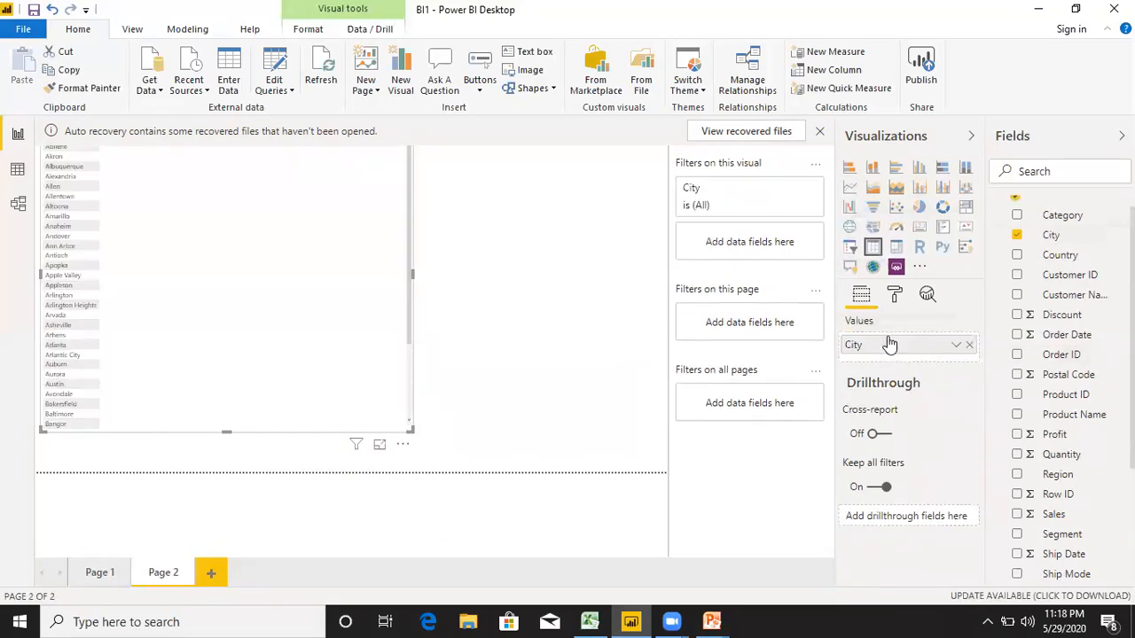
drag(1064, 519, 913, 355)
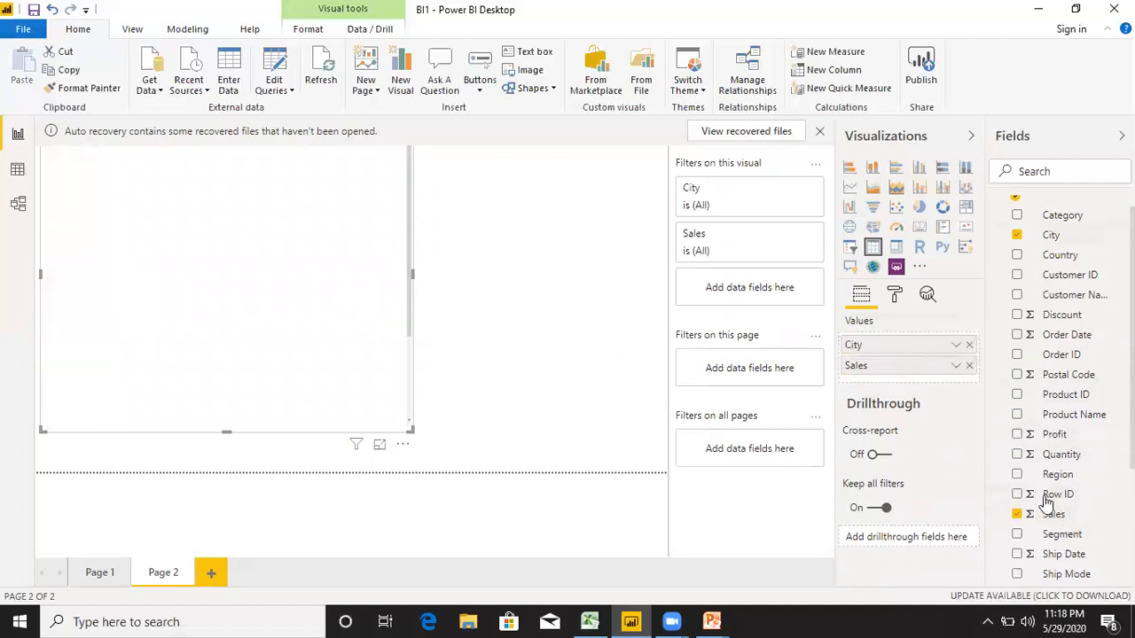
drag(1075, 444, 889, 376)
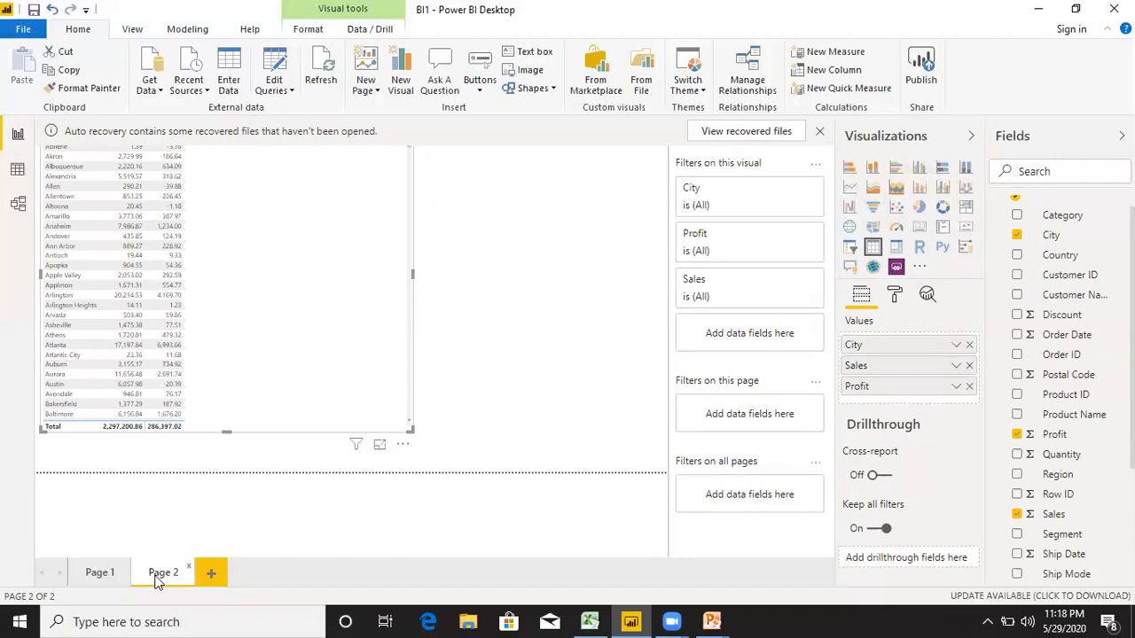
Return to Page 1, cross-highlight New York City from the stacked column chart and examine its figures in the other visuals.
click(98, 571)
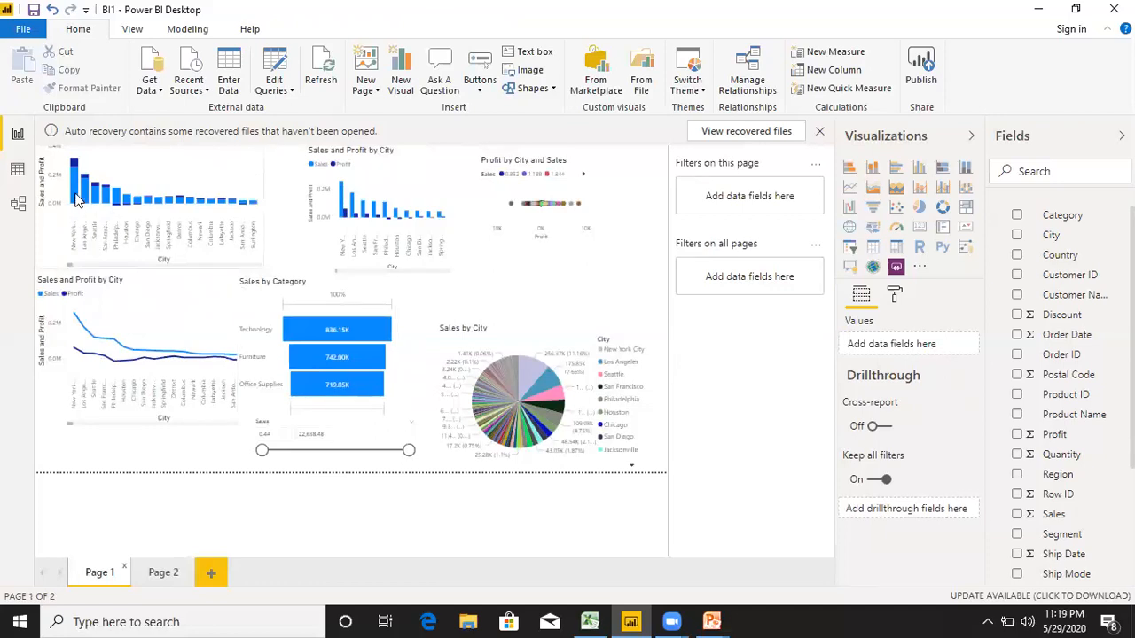
mouse_move(77, 200)
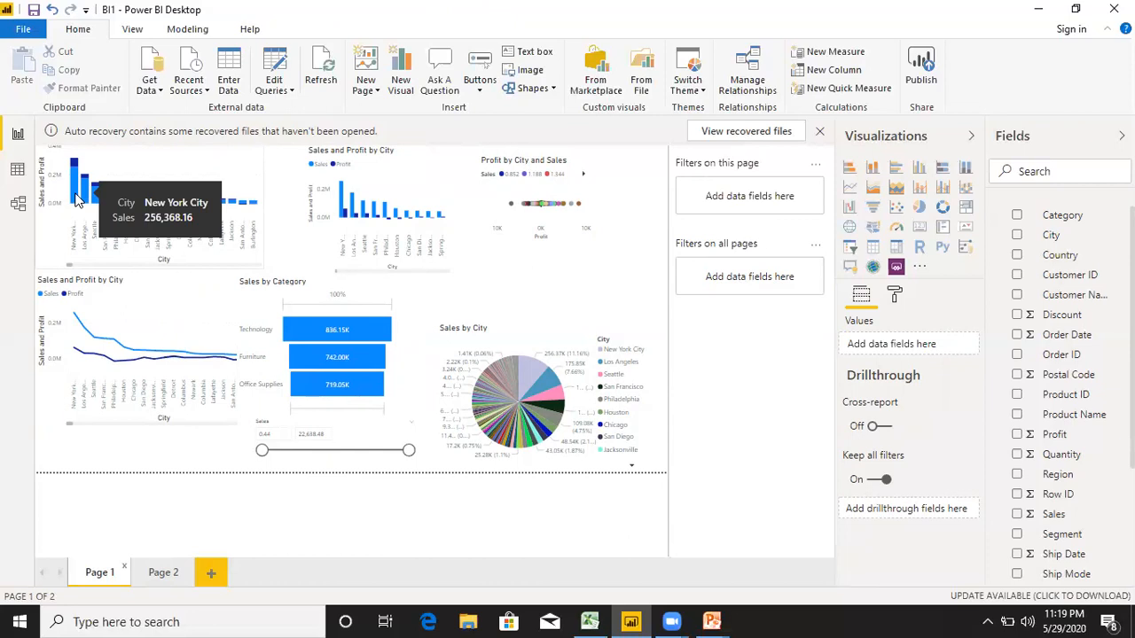
click(77, 201)
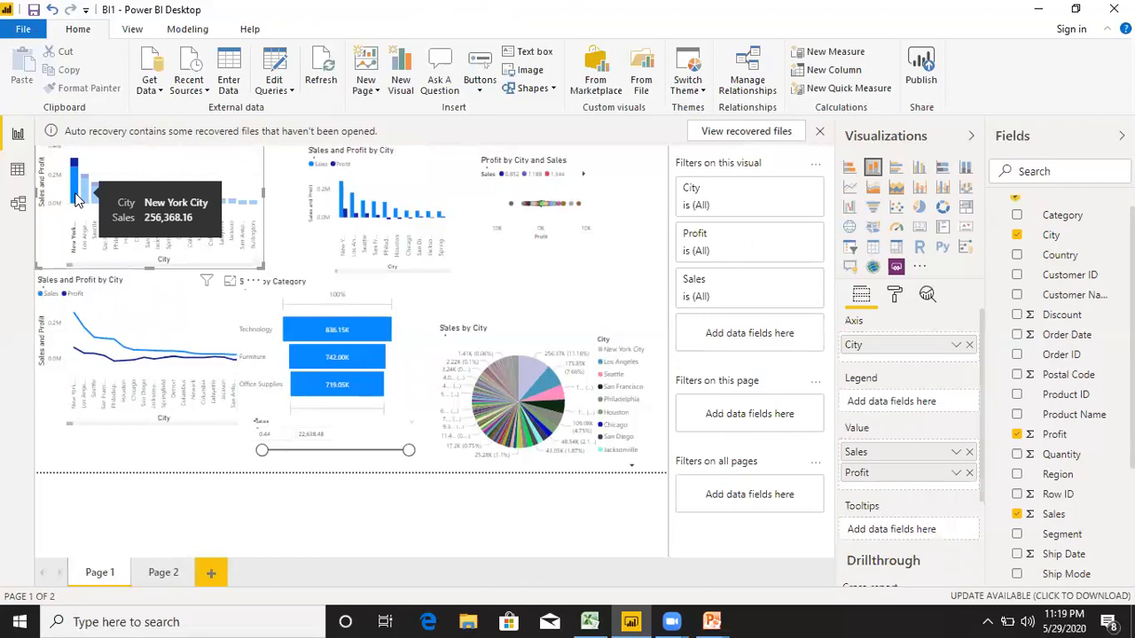
click(78, 183)
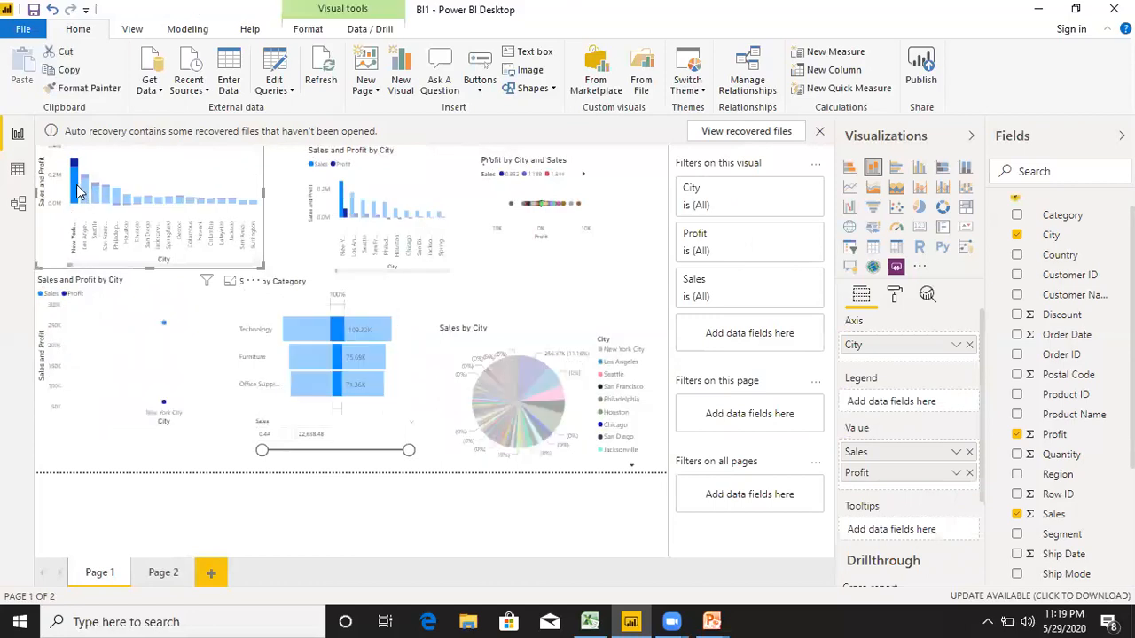
mouse_move(78, 191)
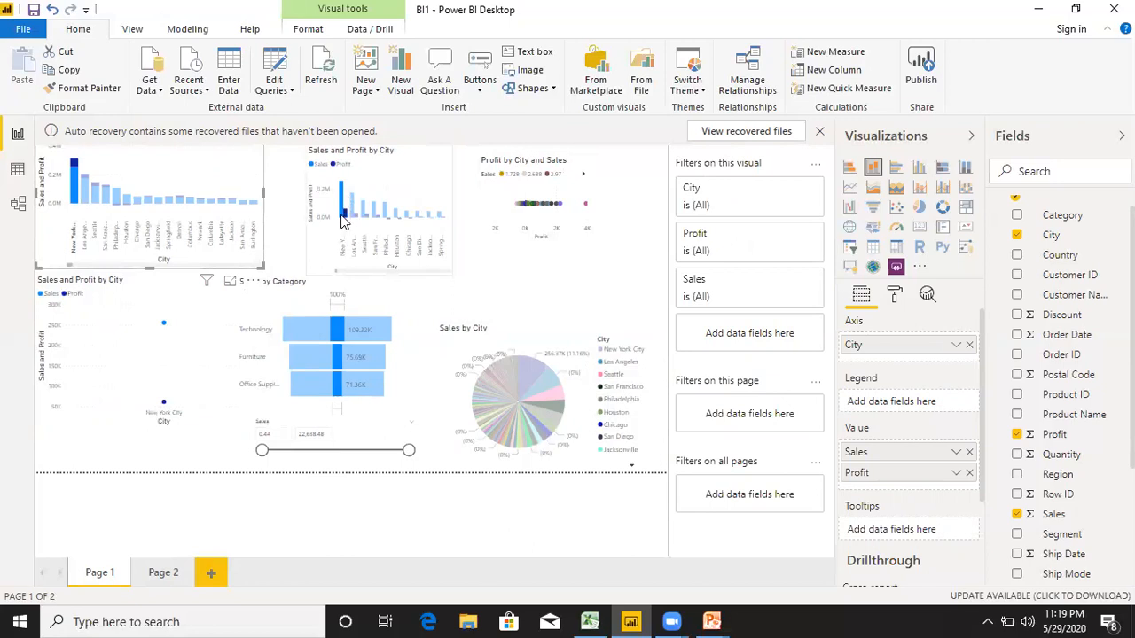
mouse_move(344, 202)
mouse_move(76, 171)
mouse_move(344, 357)
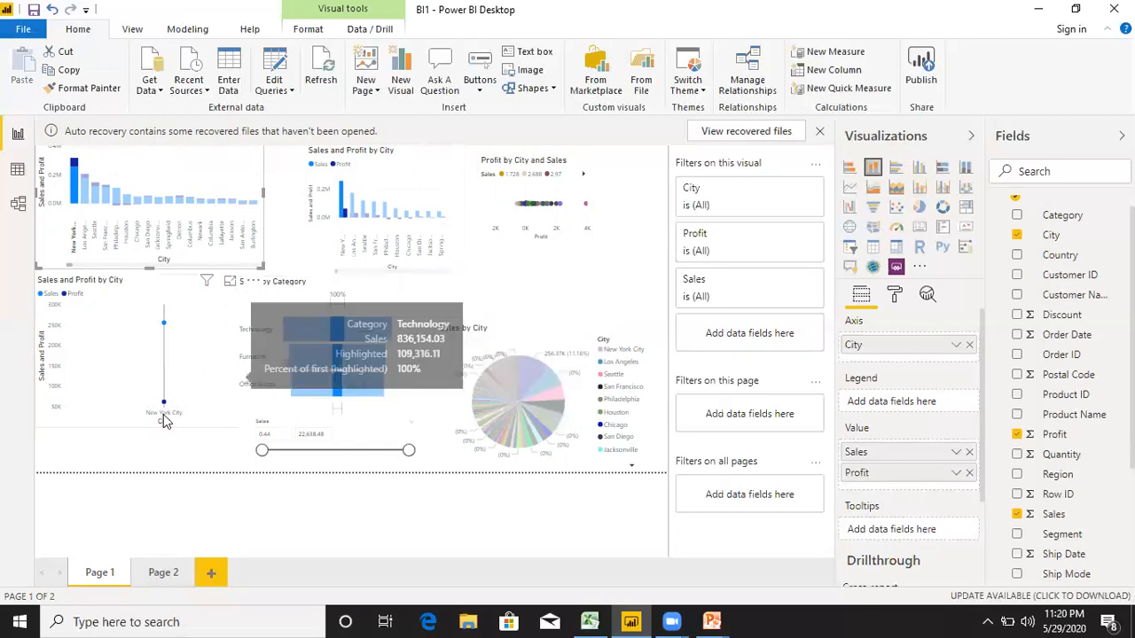
mouse_move(163, 399)
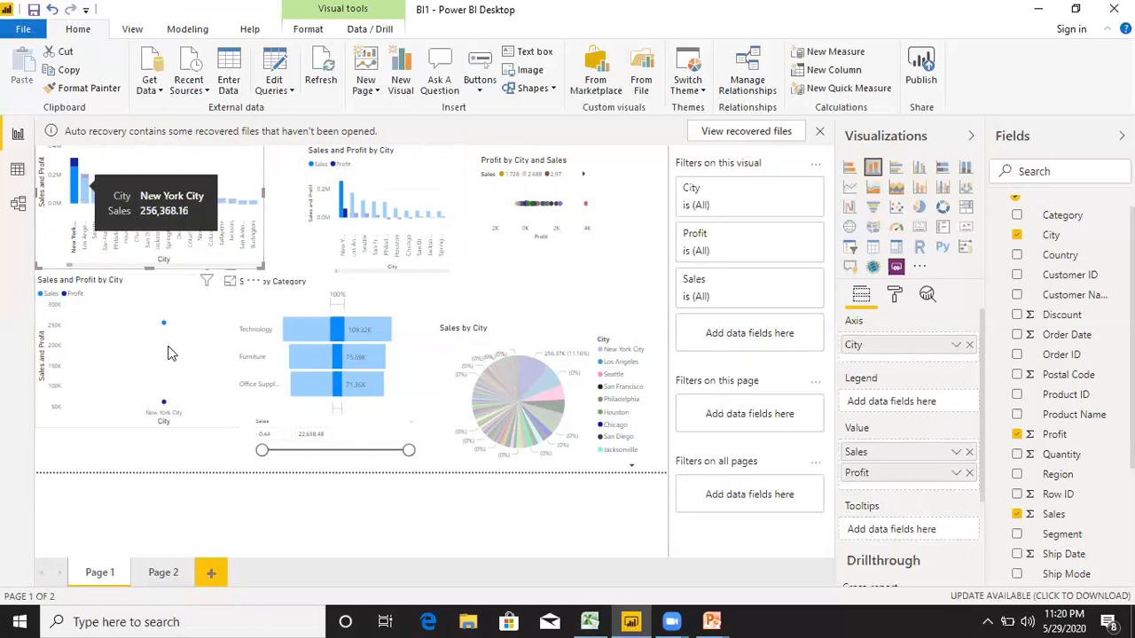
Cross-highlight Philadelphia from the stacked column chart and clear the highlighting using the pie chart's legend.
click(116, 196)
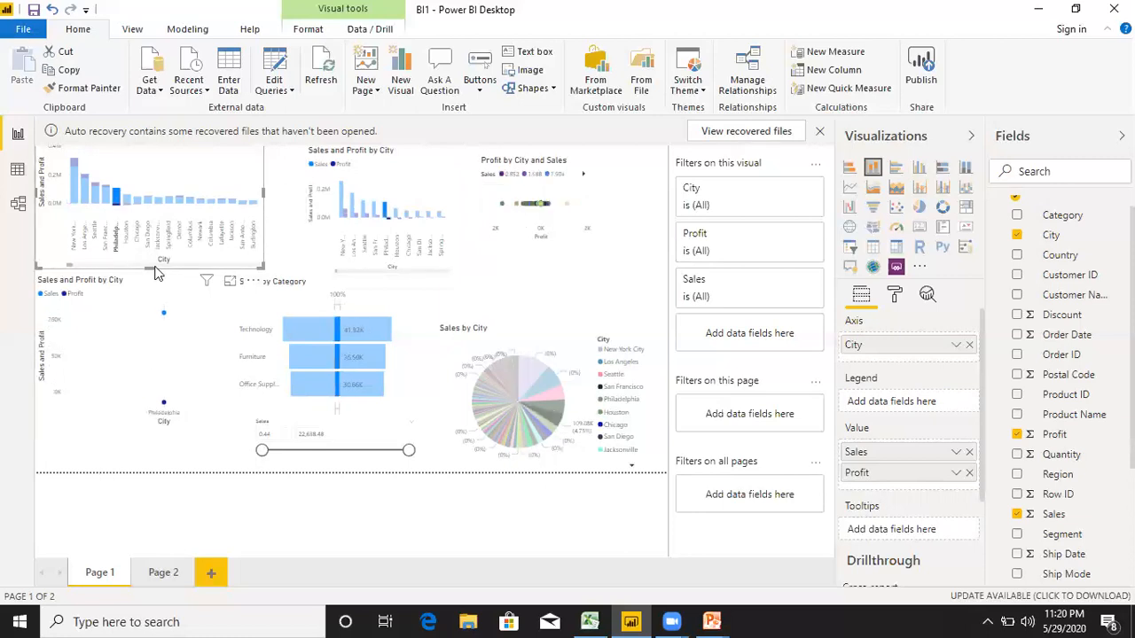
click(610, 355)
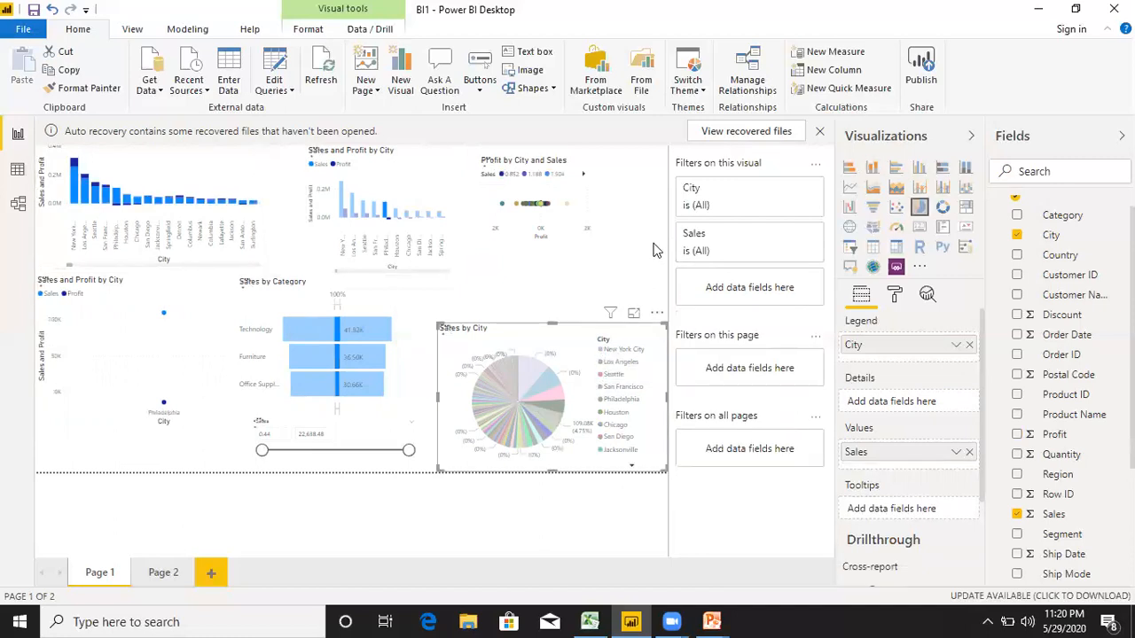
click(618, 373)
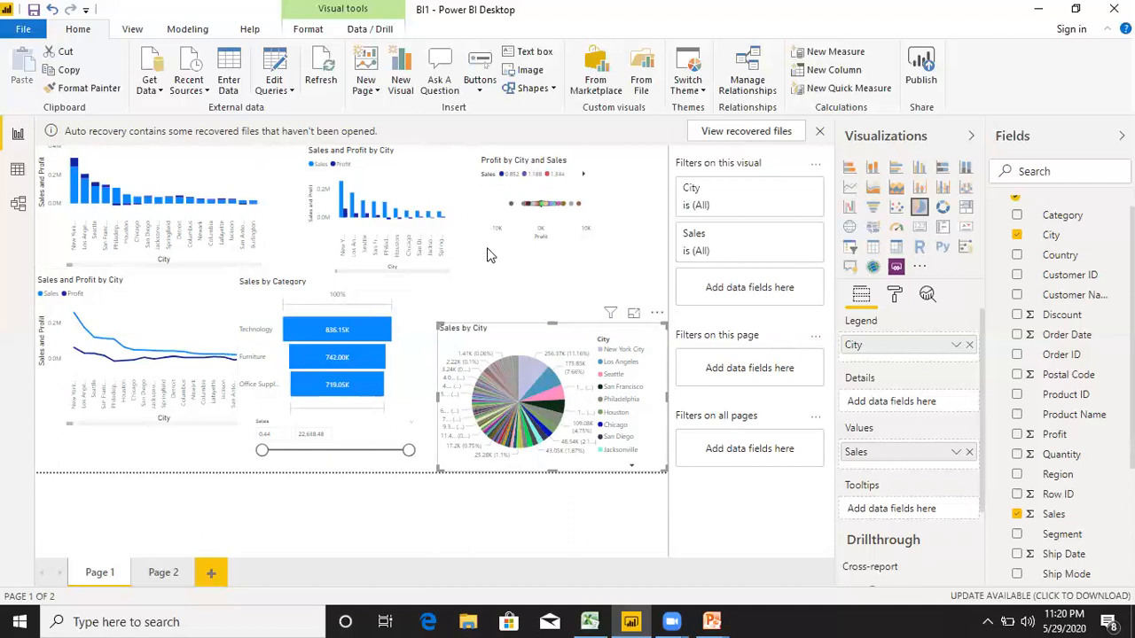
Lower the upper limit of the Sales slicer to about 15,457 to filter the page's visuals.
drag(408, 451, 372, 454)
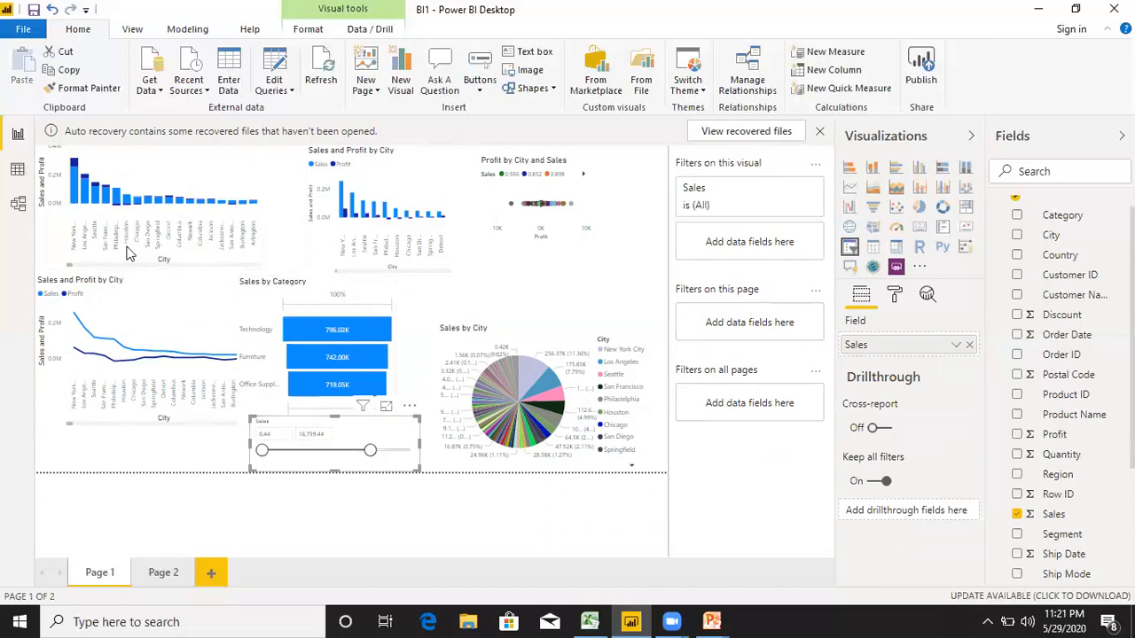
drag(364, 456, 347, 456)
click(362, 452)
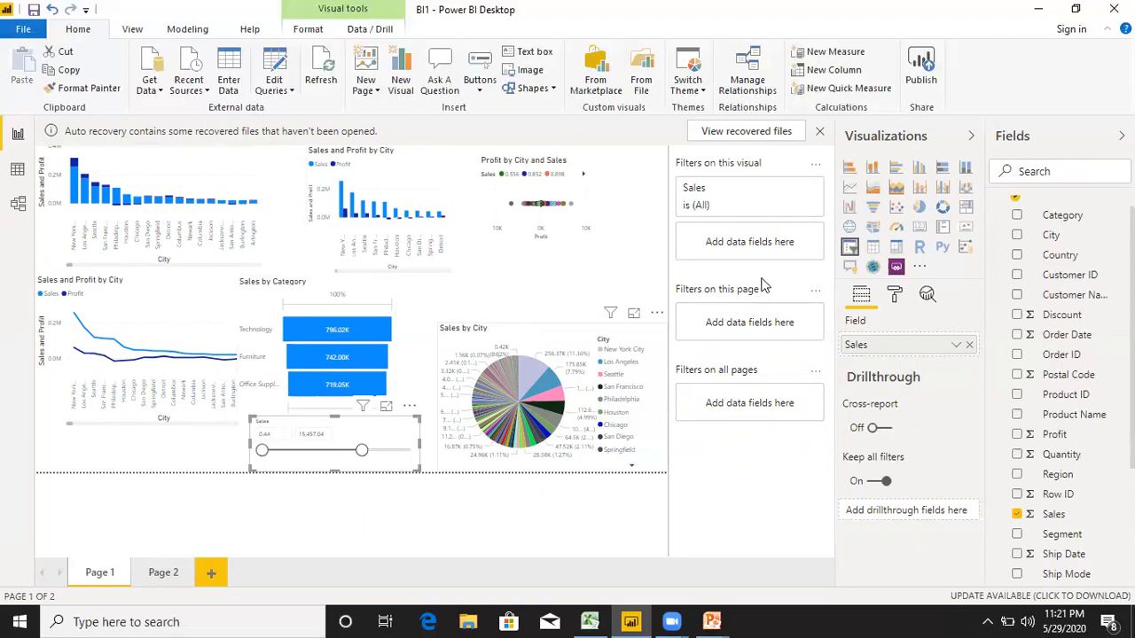
Switch to the running PowerPoint slide show with the Contents slide.
mouse_move(723, 621)
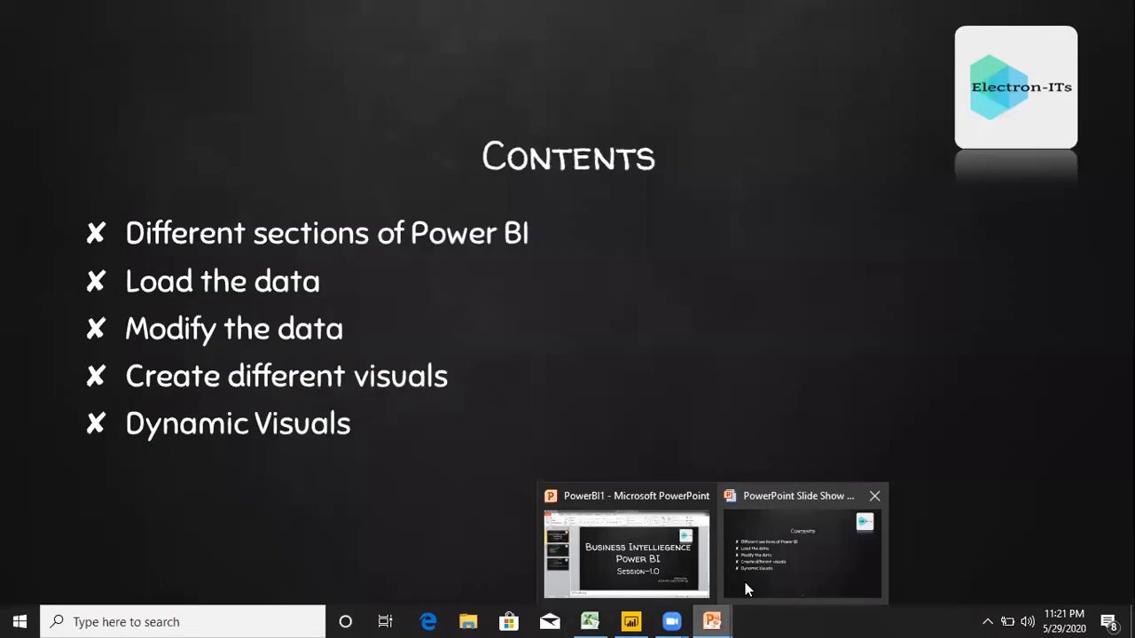
click(745, 584)
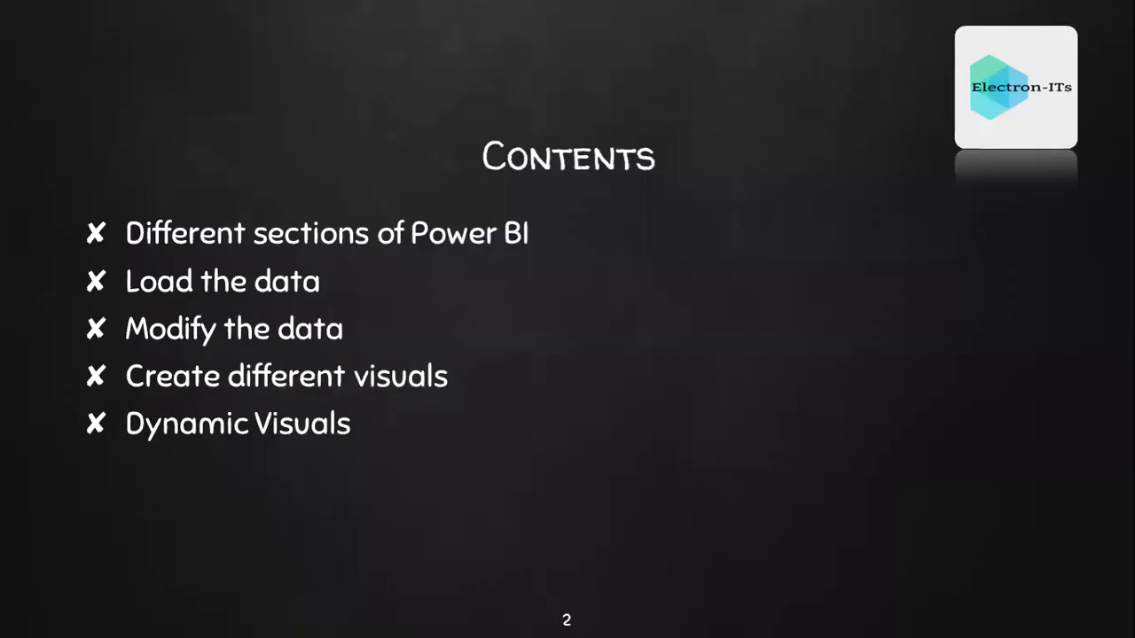